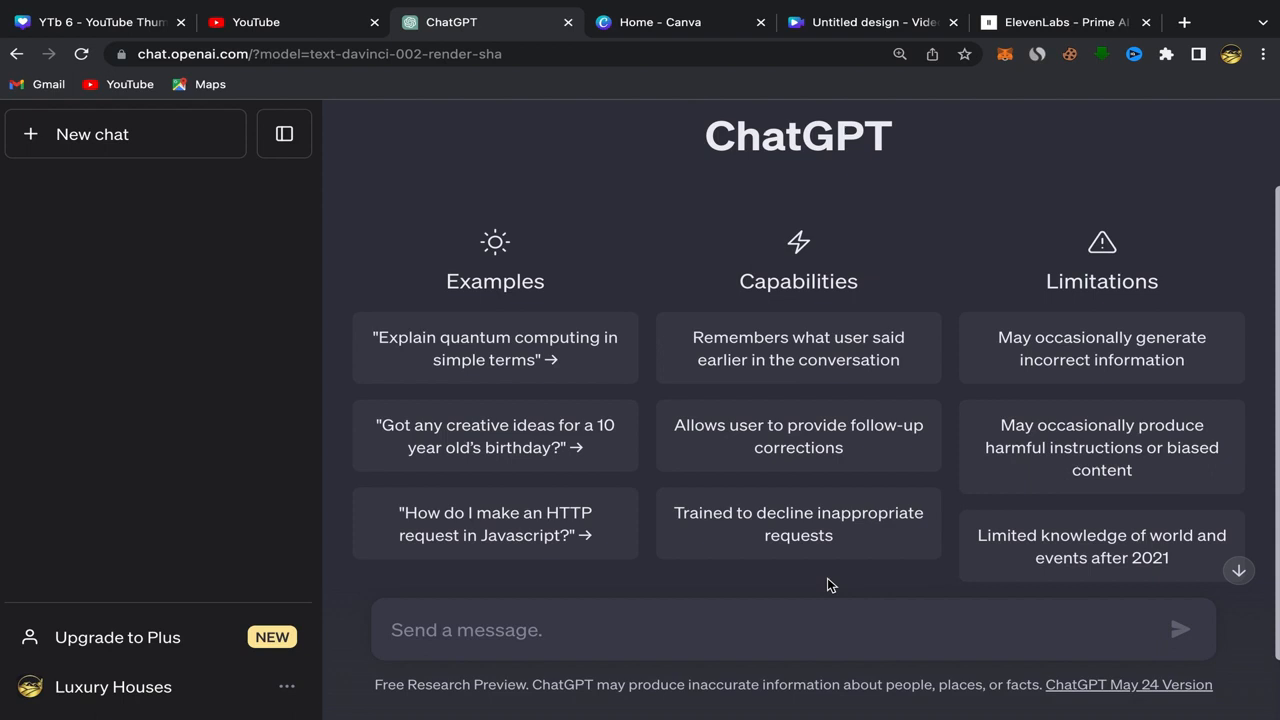
Switch to YouTube and look up the search suggestions for "how to invest in" without running the search
{"action": "left_click", "coordinate": [305, 28]}
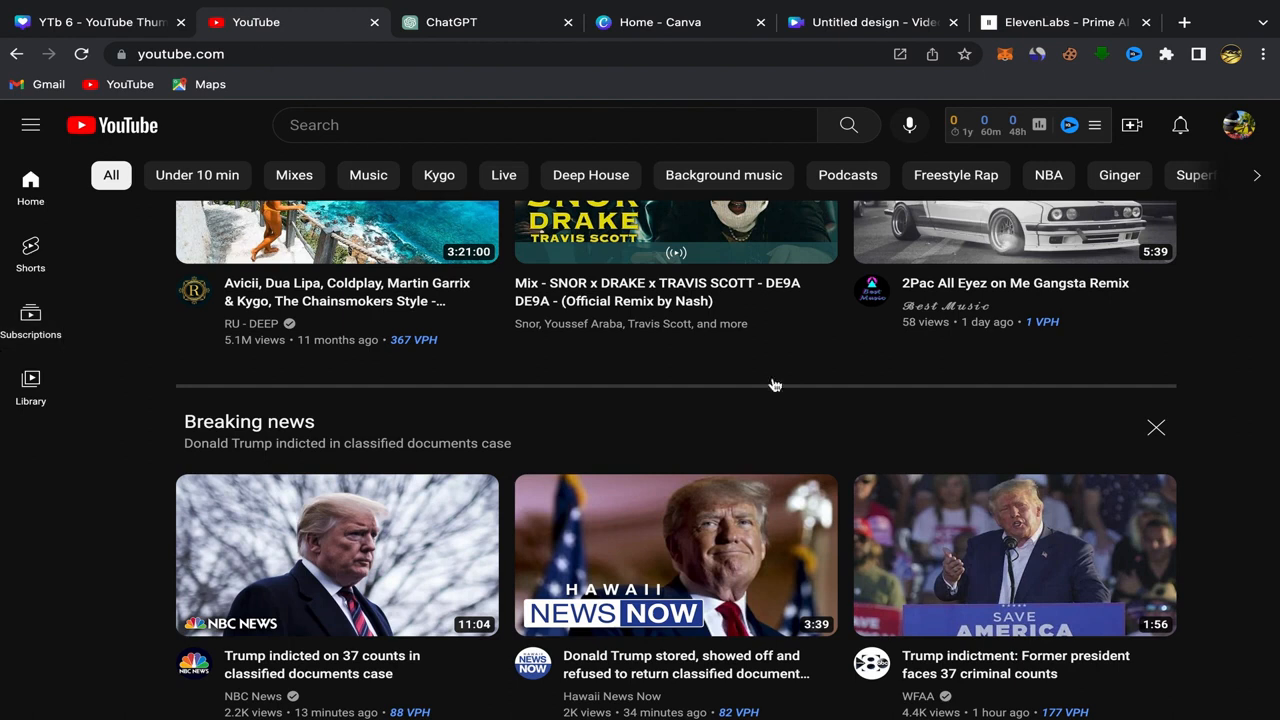
{"action": "left_click", "coordinate": [306, 125]}
{"action": "type", "text": "how "}
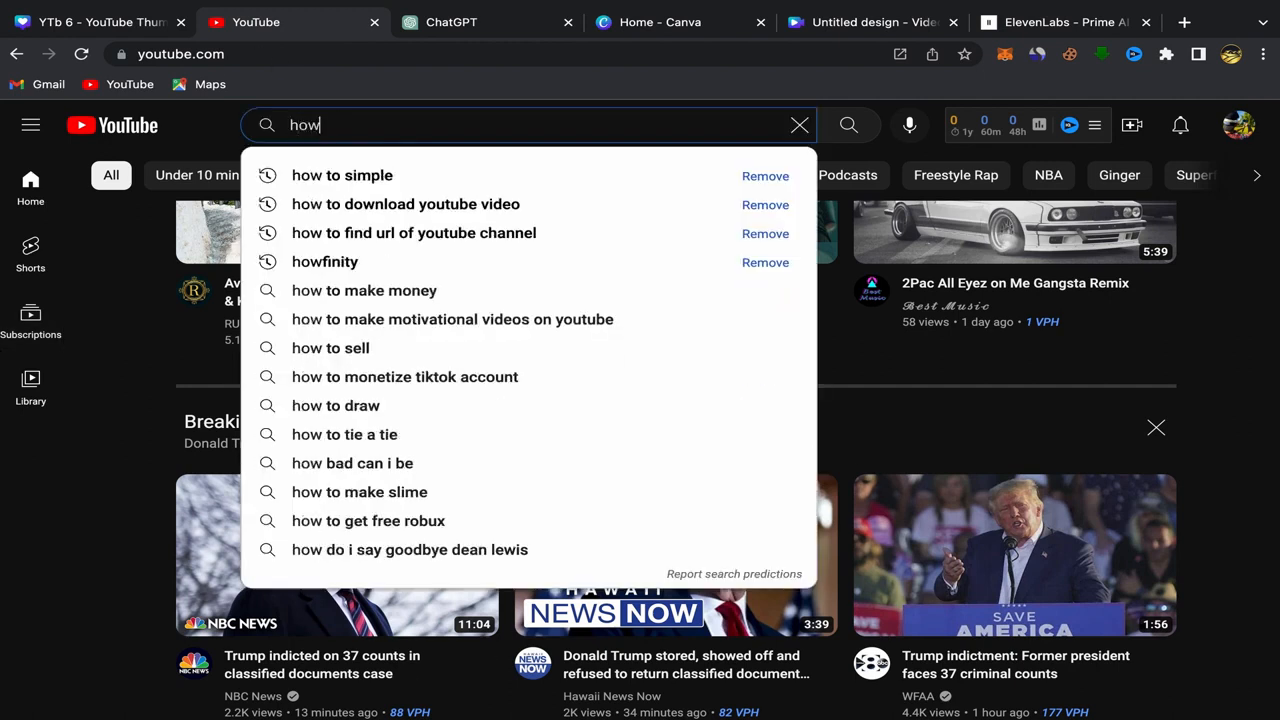
{"action": "type", "text": "to in"}
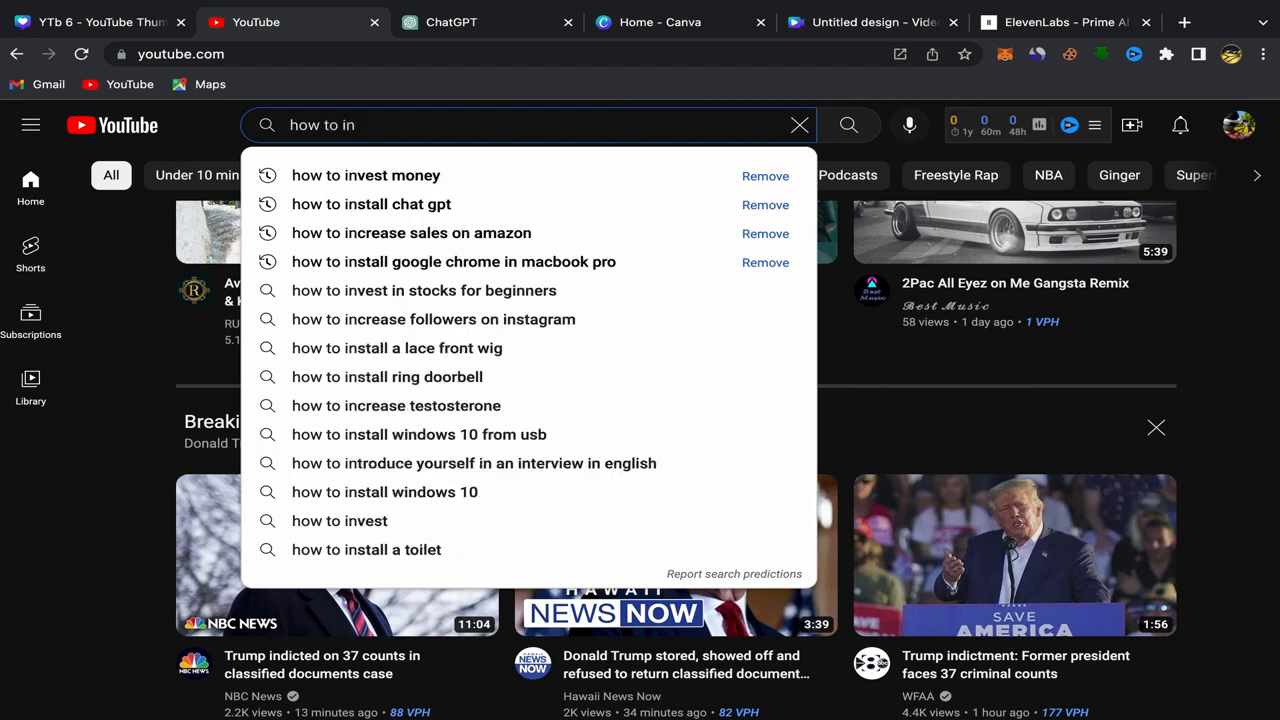
{"action": "type", "text": "vest "}
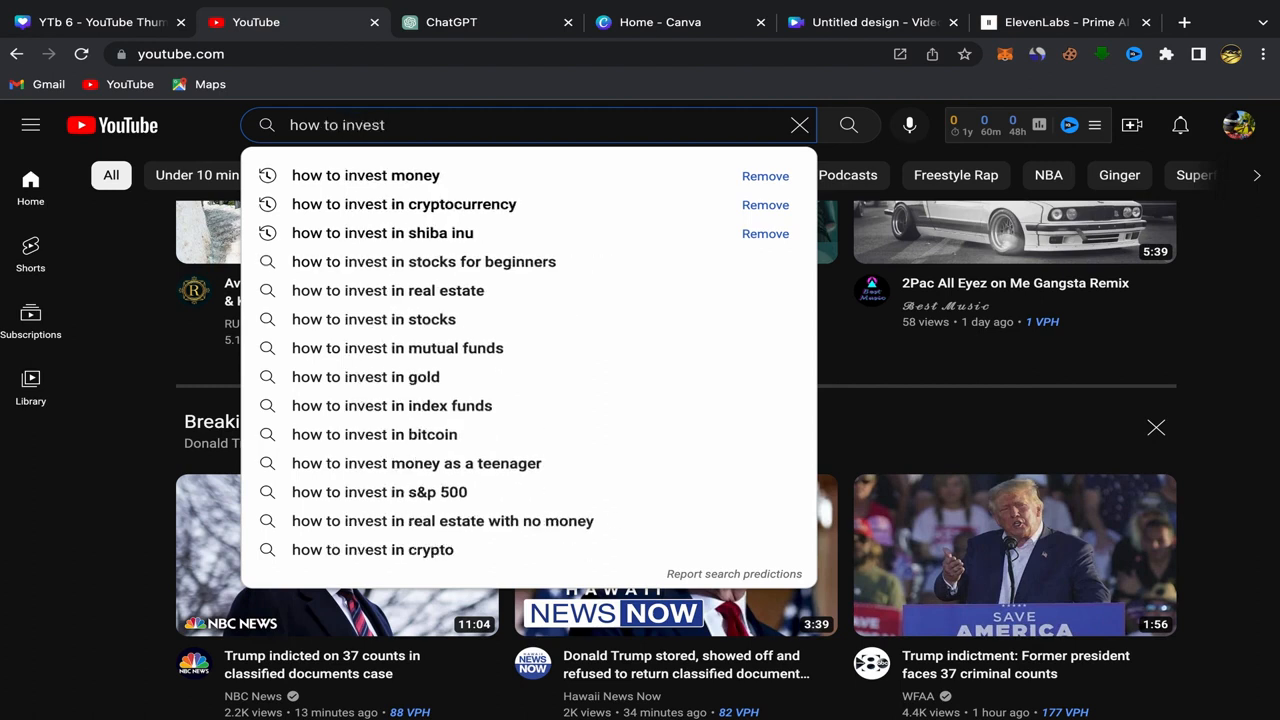
{"action": "type", "text": "in"}
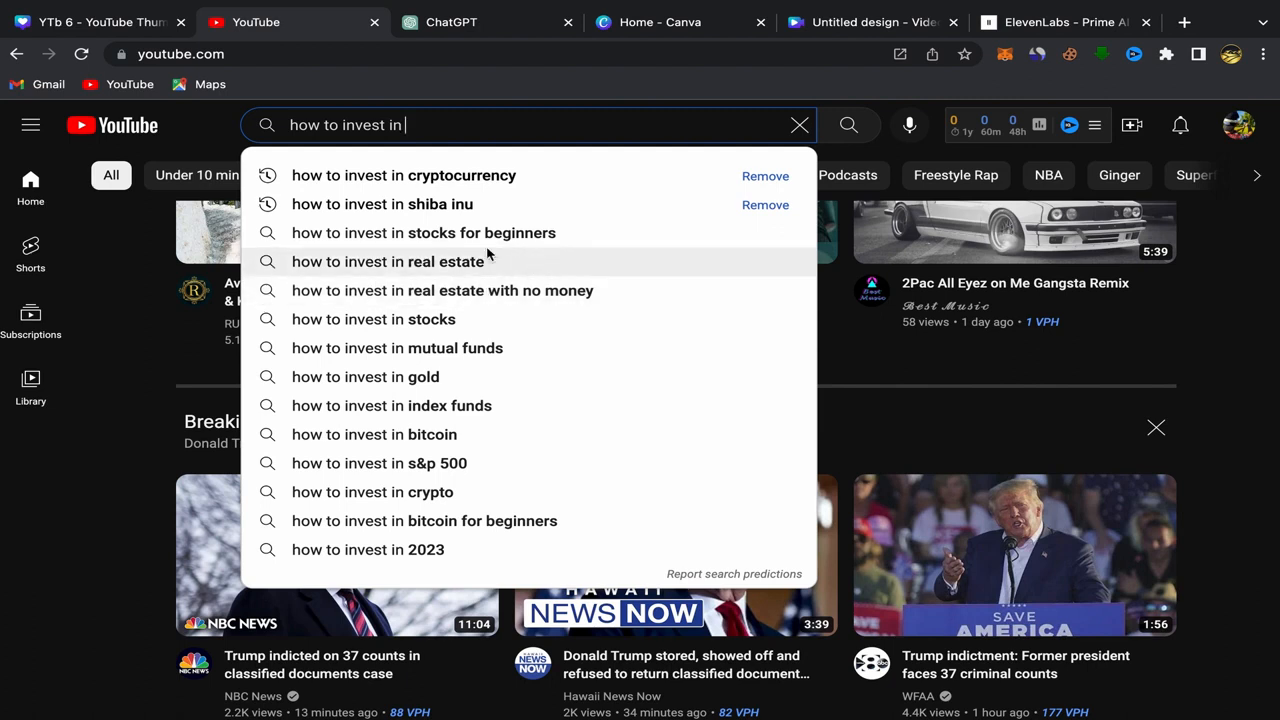
Switch to ChatGPT and write the prompt "make a youtube script about how to invest in real estate"
{"action": "left_click", "coordinate": [490, 30]}
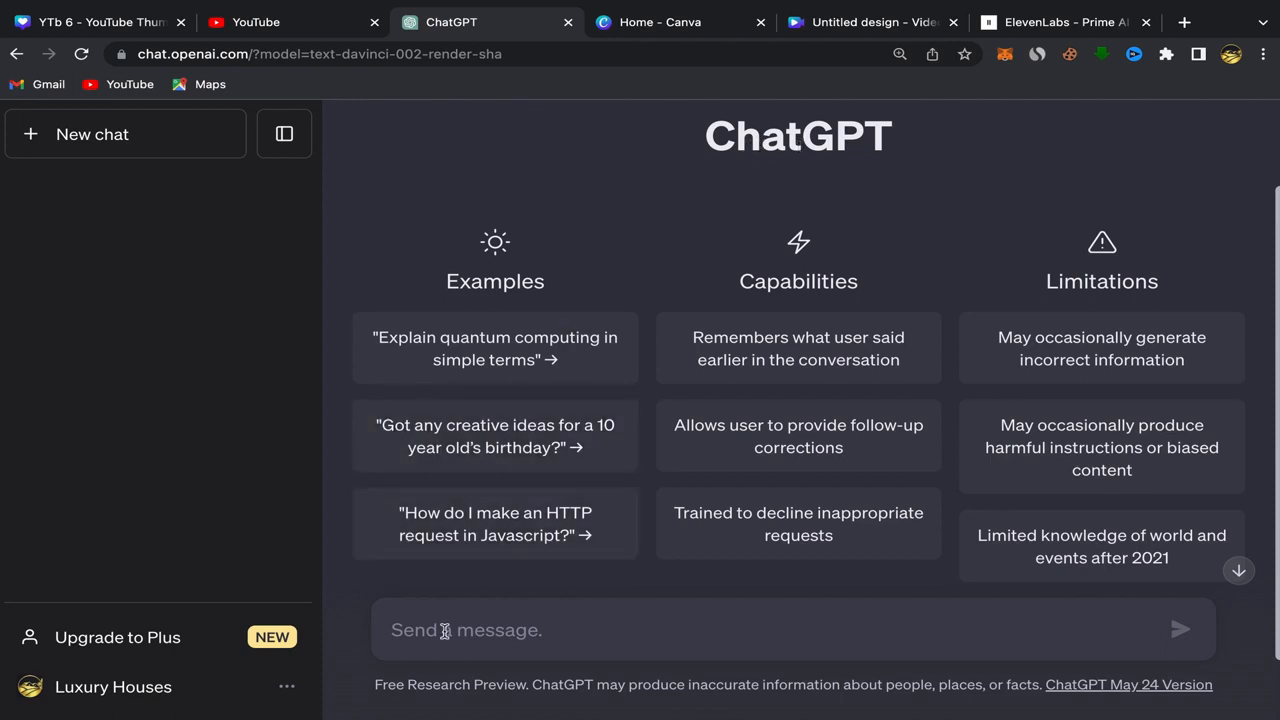
{"action": "type", "text": "make a youtub"}
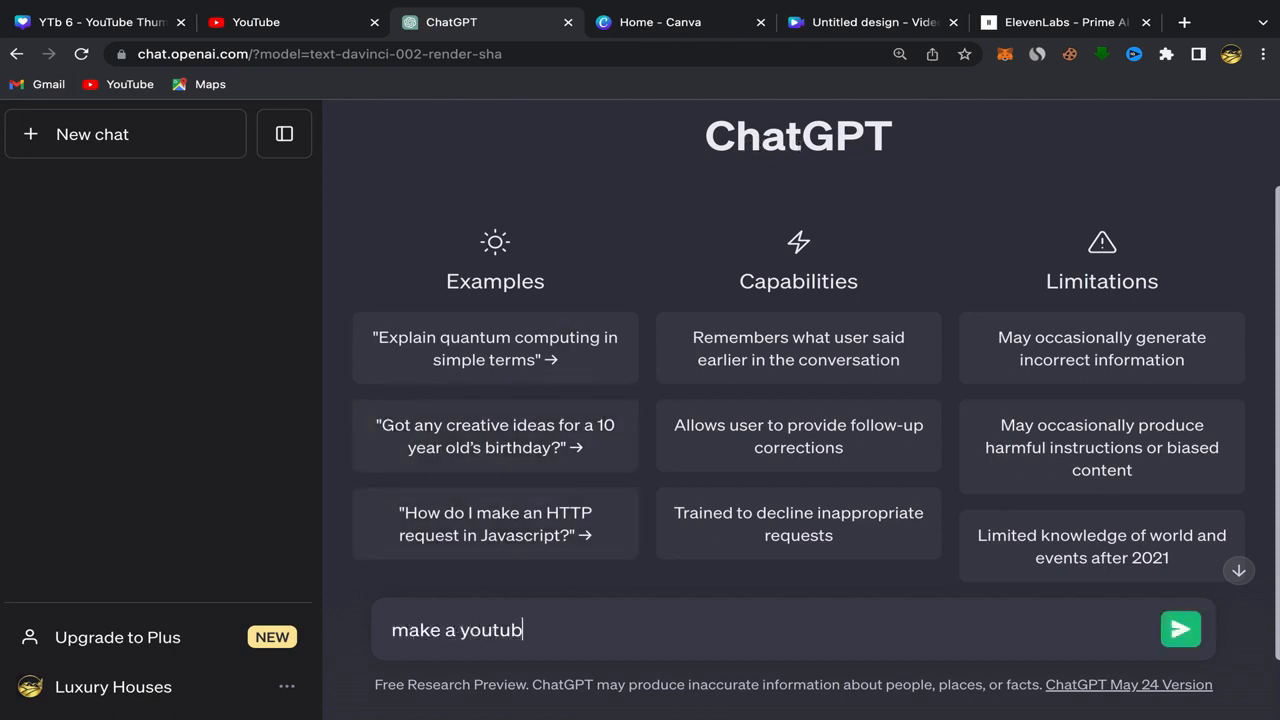
{"action": "type", "text": "e script about how to invest"}
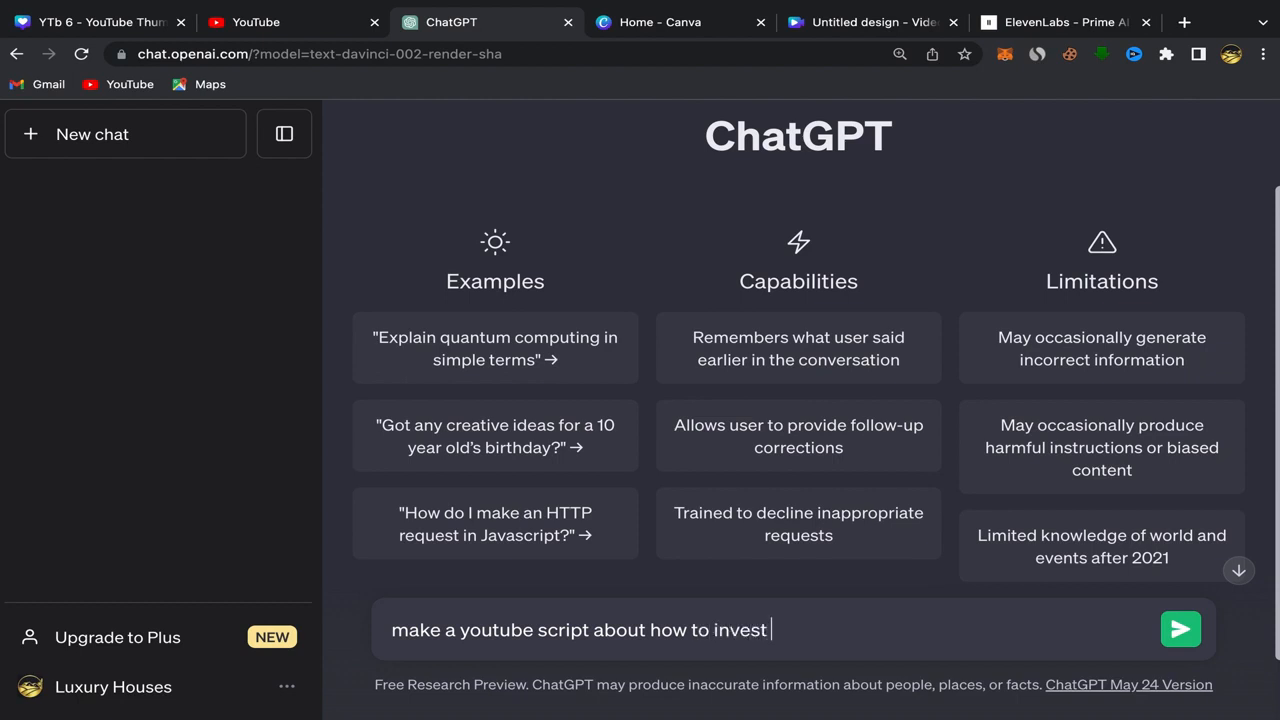
{"action": "type", "text": " in real estate"}
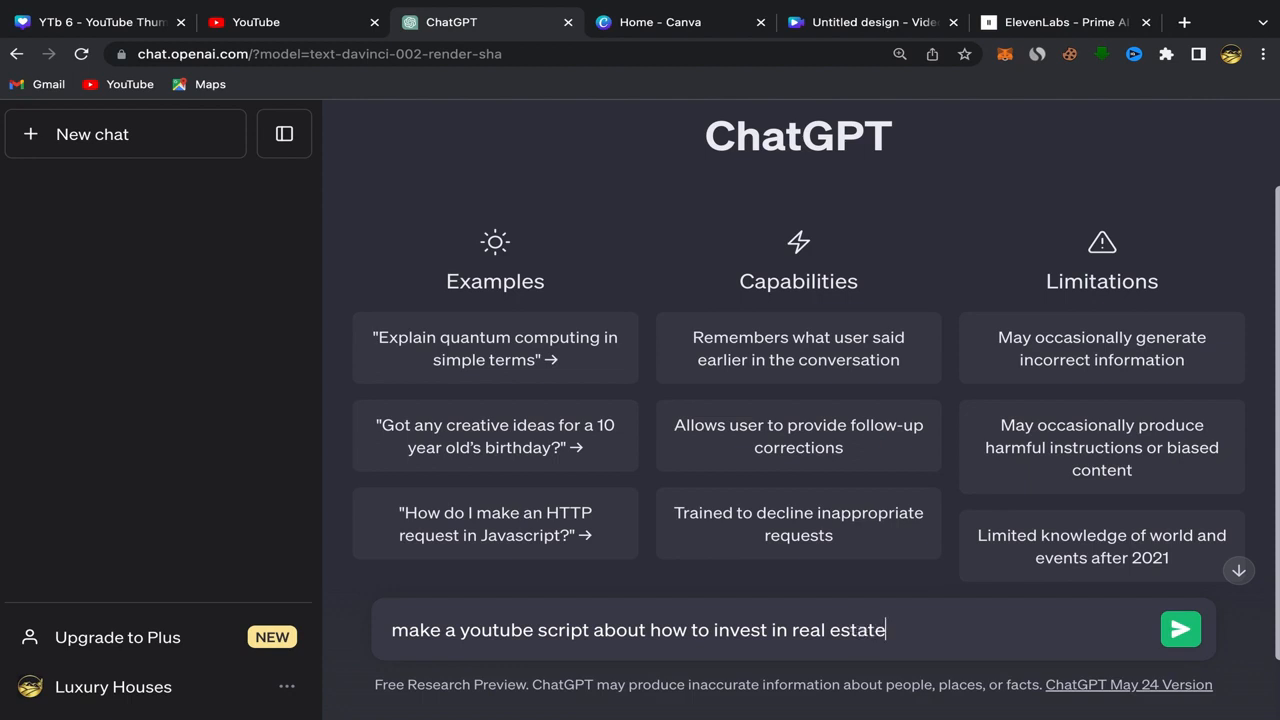
Reword the prompt to ask for "an engaging youtube script" and submit it
{"action": "left_click", "coordinate": [455, 632]}
{"action": "type", "text": "n en"}
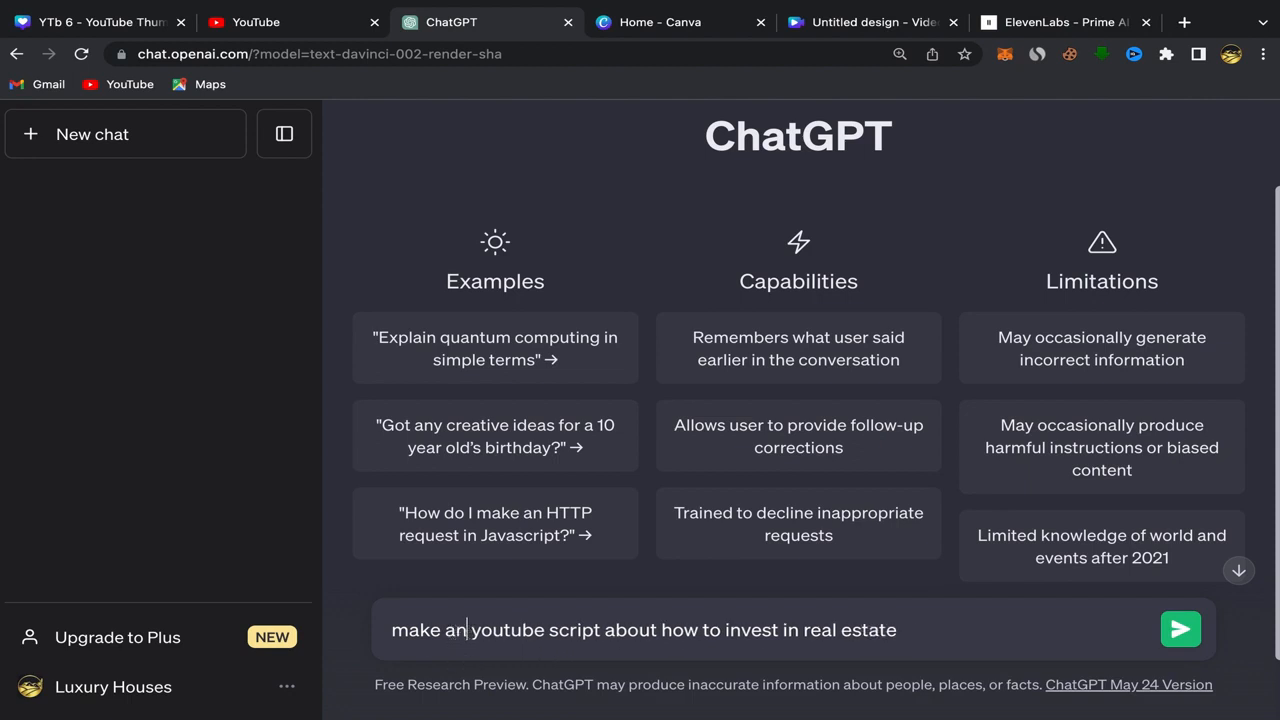
{"action": "type", "text": "ag"}
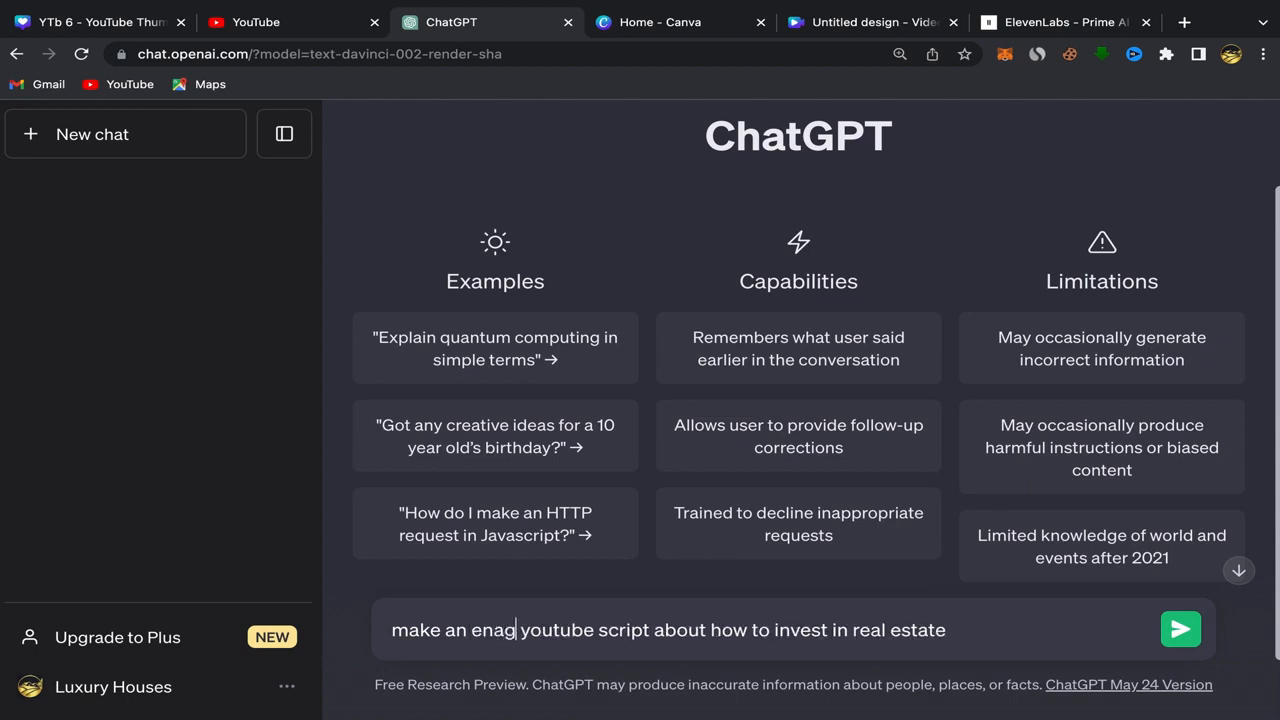
{"action": "key", "text": "BackSpace"}
{"action": "key", "text": "BackSpace"}
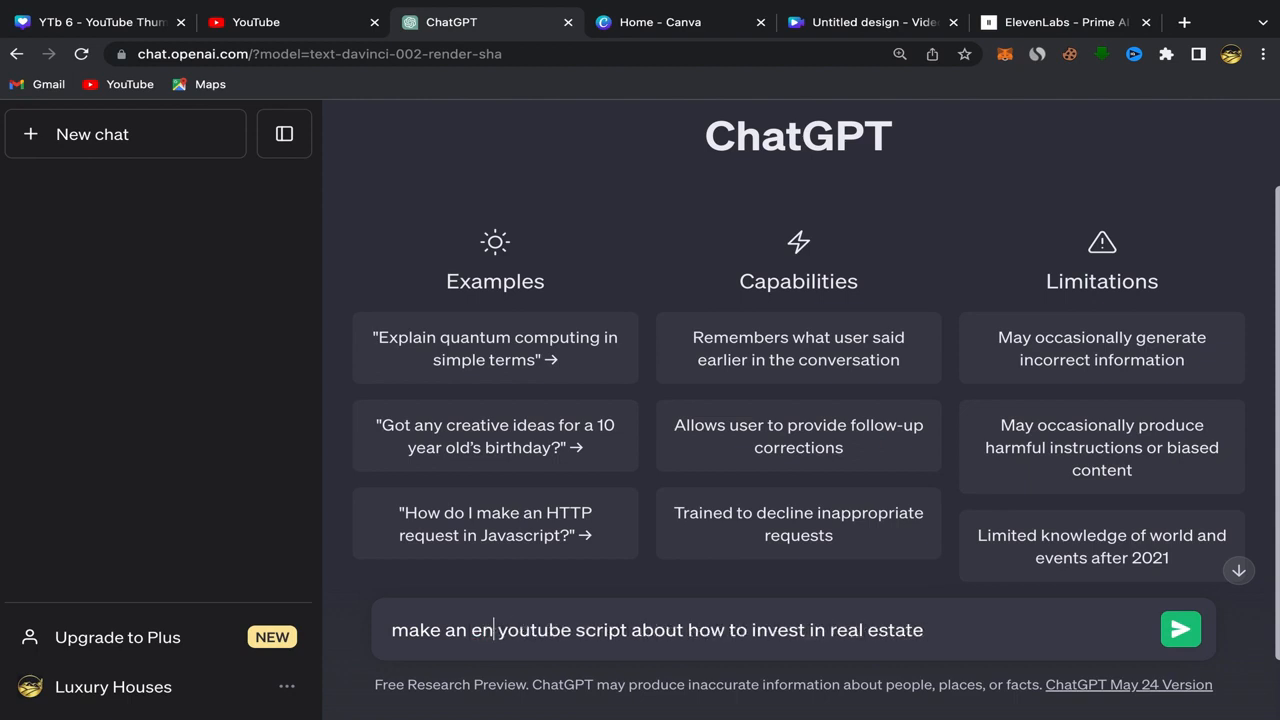
{"action": "type", "text": "ga"}
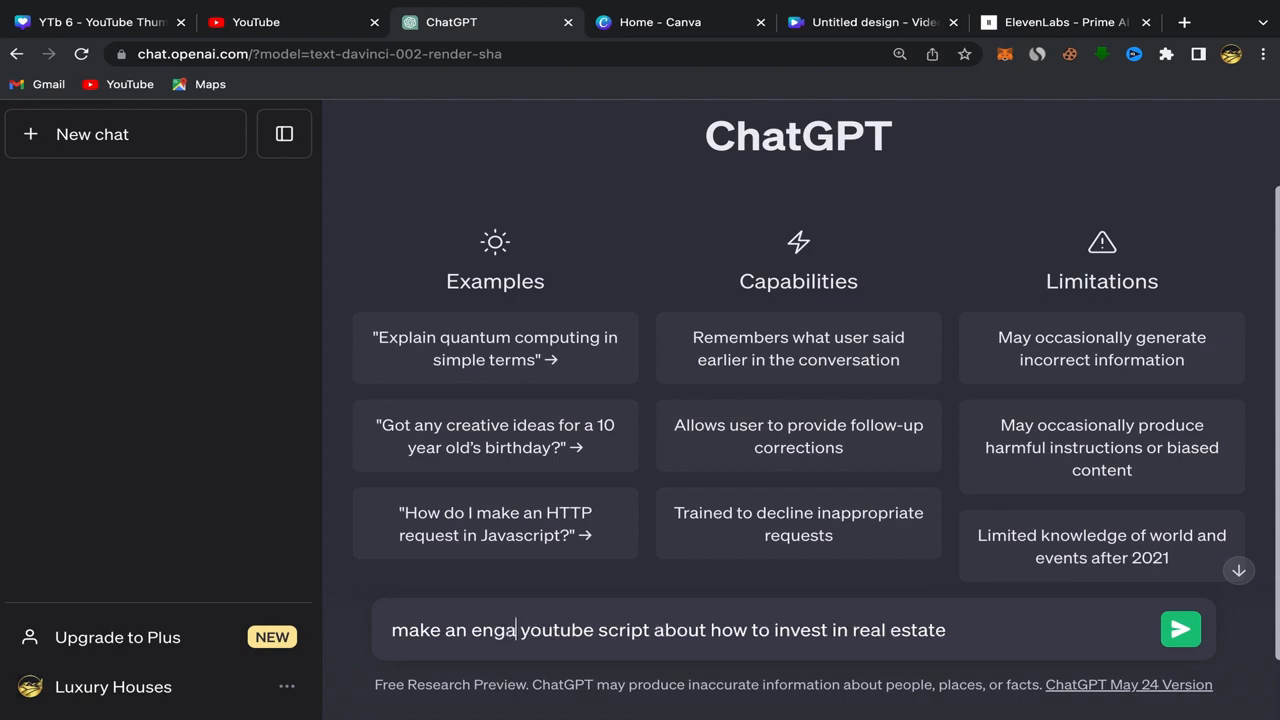
{"action": "type", "text": "ging"}
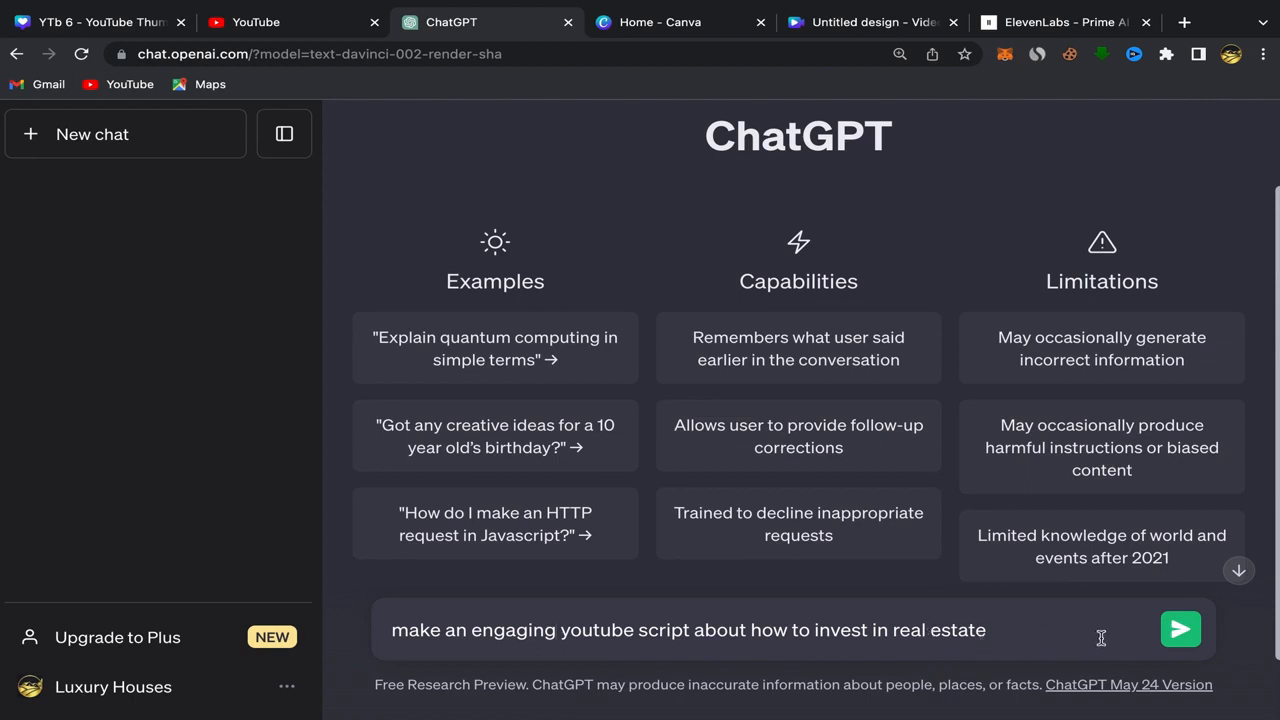
{"action": "left_click", "coordinate": [1180, 630]}
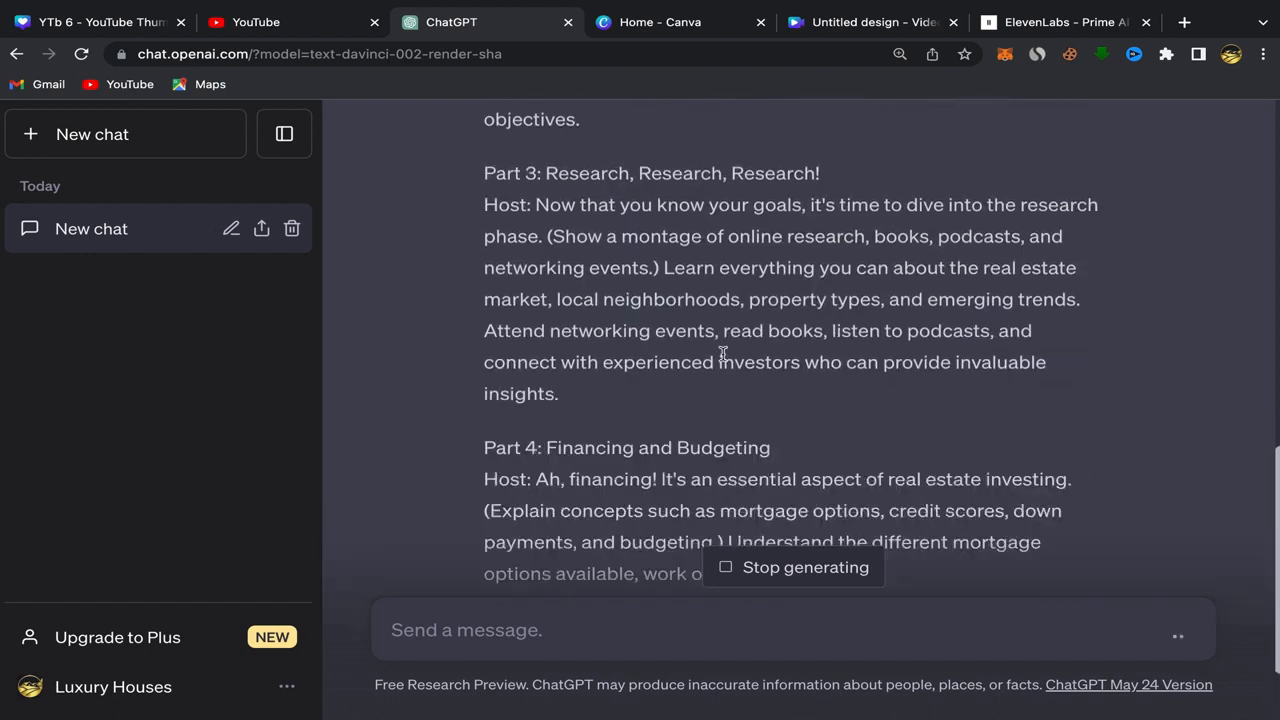
Stop generating the response and read through the script from its title to the Part 1 and Part 2 sections
{"action": "left_click", "coordinate": [726, 568]}
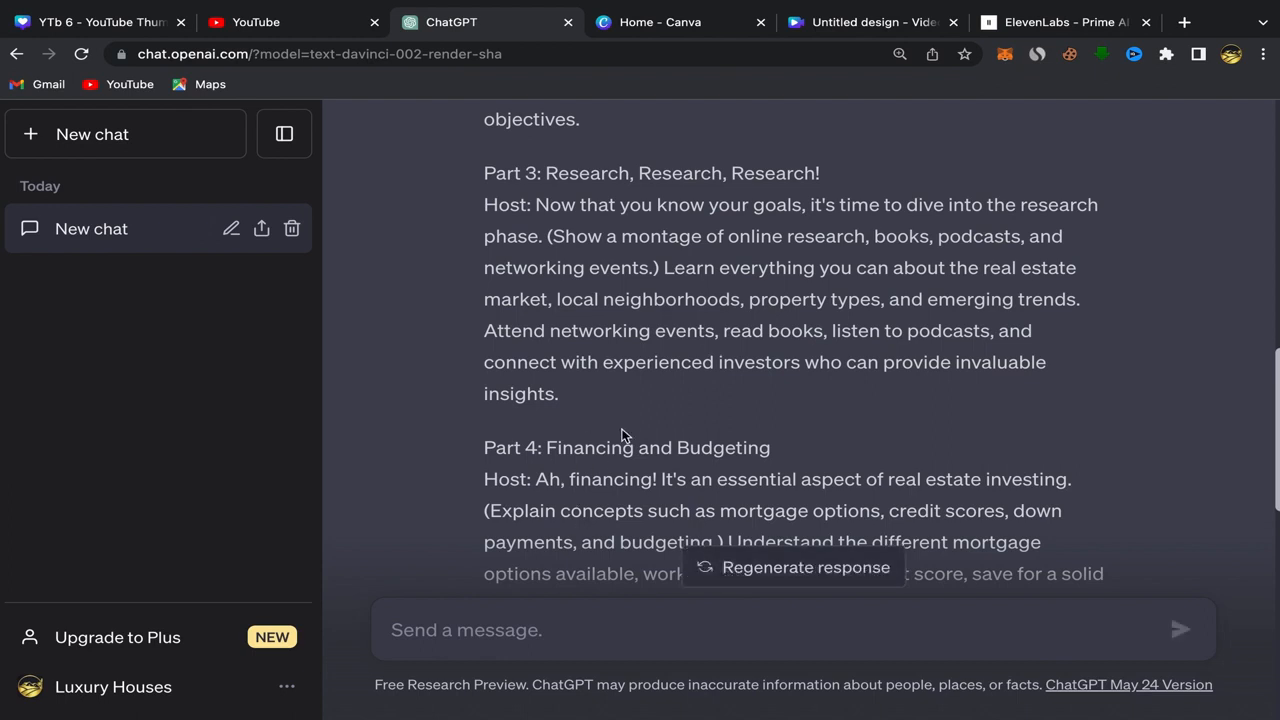
{"action": "scroll", "coordinate": [623, 440], "scroll_direction": "up", "scroll_amount": 10}
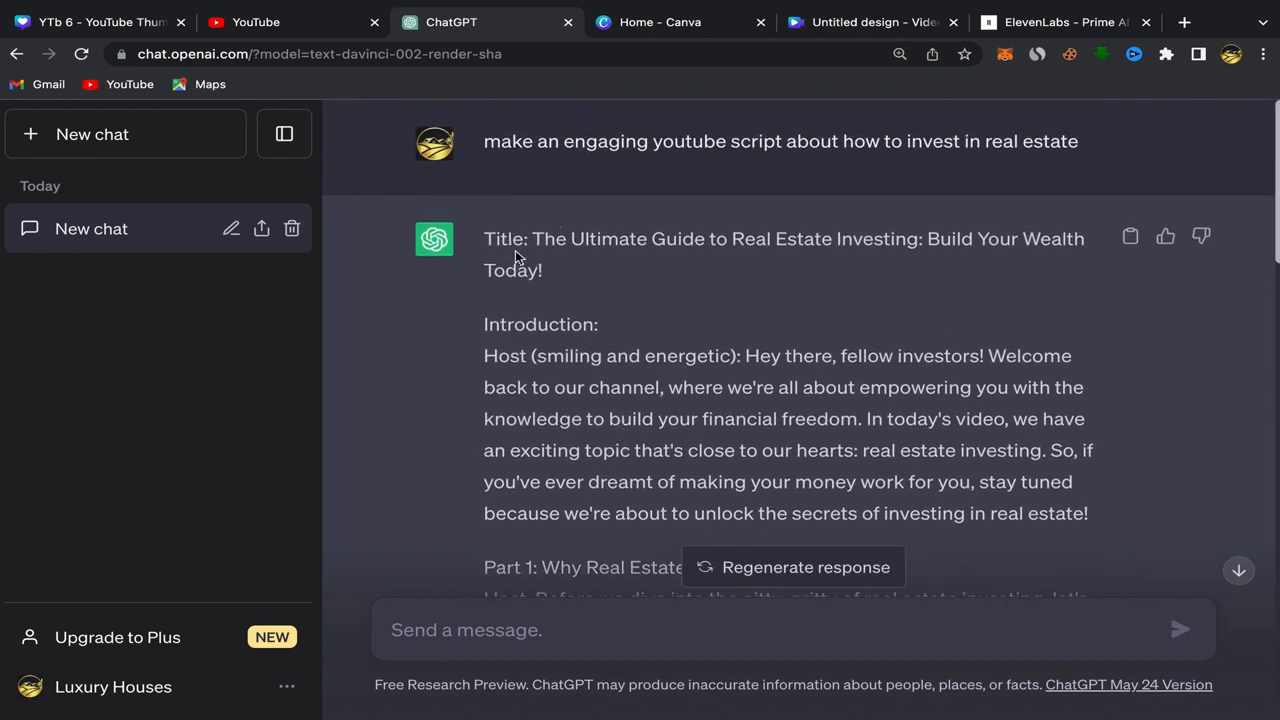
{"action": "scroll", "coordinate": [743, 257], "scroll_direction": "down", "scroll_amount": 2}
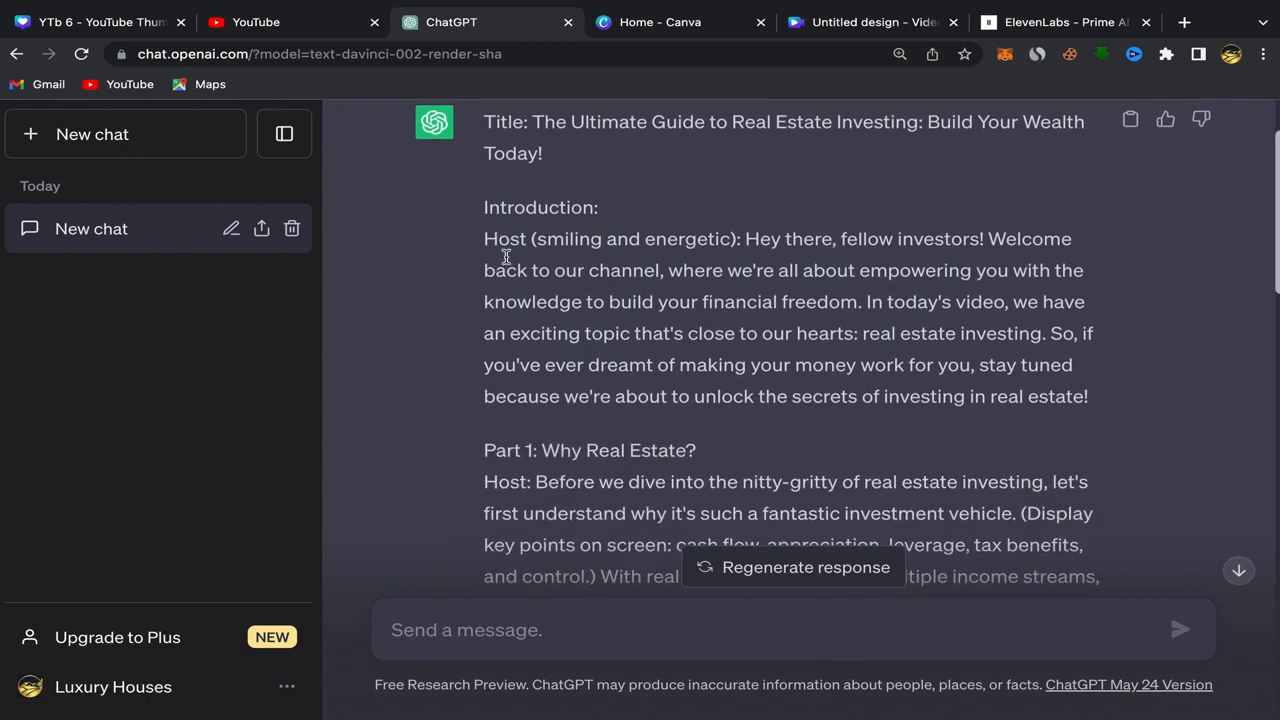
{"action": "scroll", "coordinate": [709, 360], "scroll_direction": "down", "scroll_amount": 2}
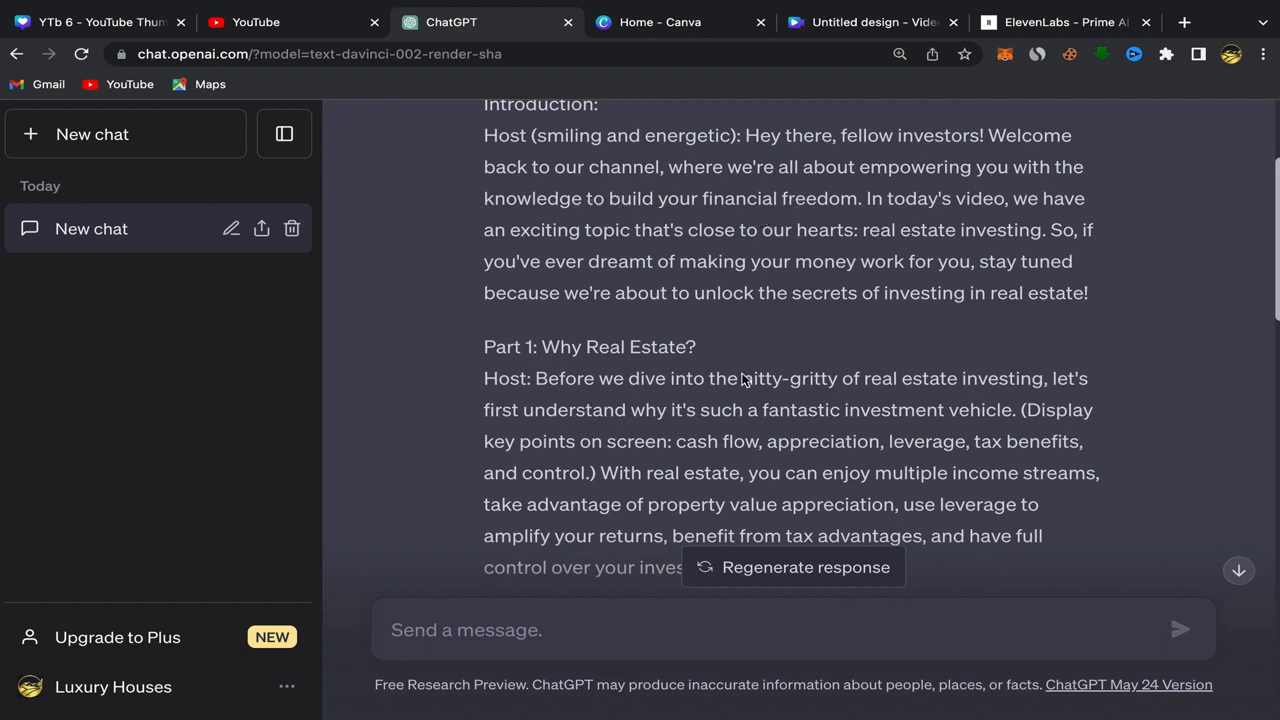
{"action": "scroll", "coordinate": [437, 395], "scroll_direction": "down", "scroll_amount": 3}
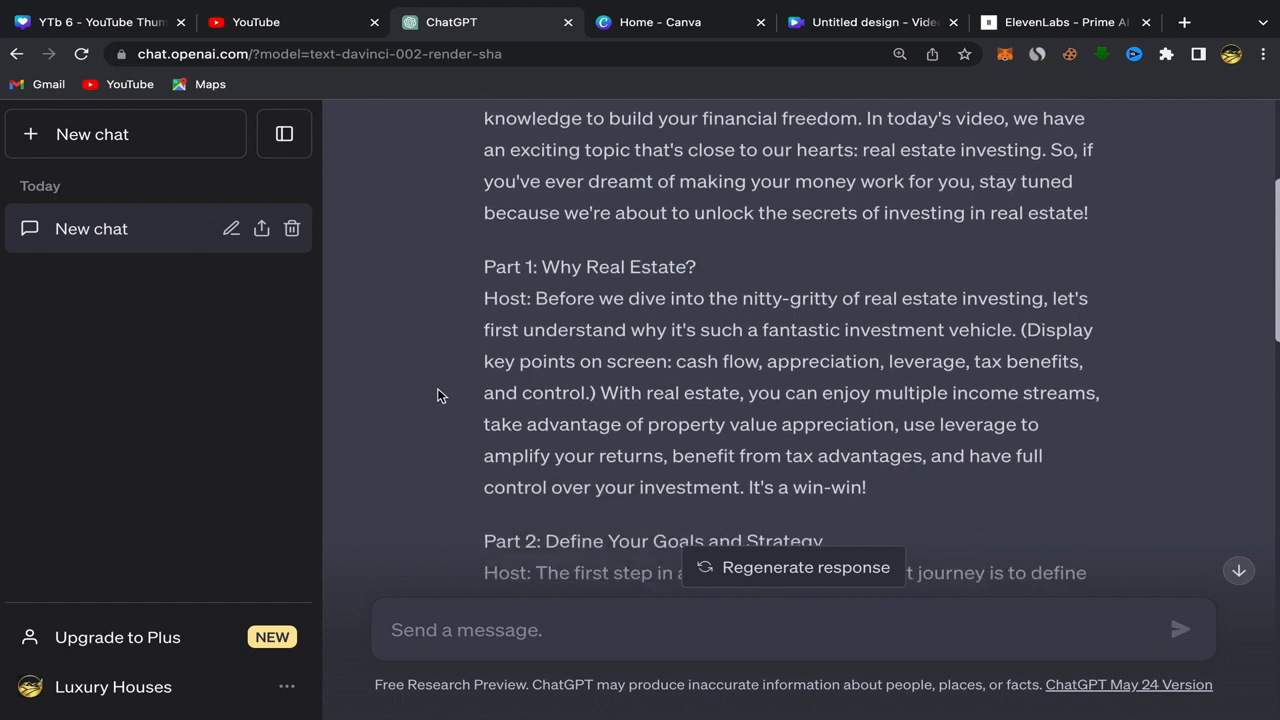
{"action": "scroll", "coordinate": [461, 358], "scroll_direction": "down", "scroll_amount": 3}
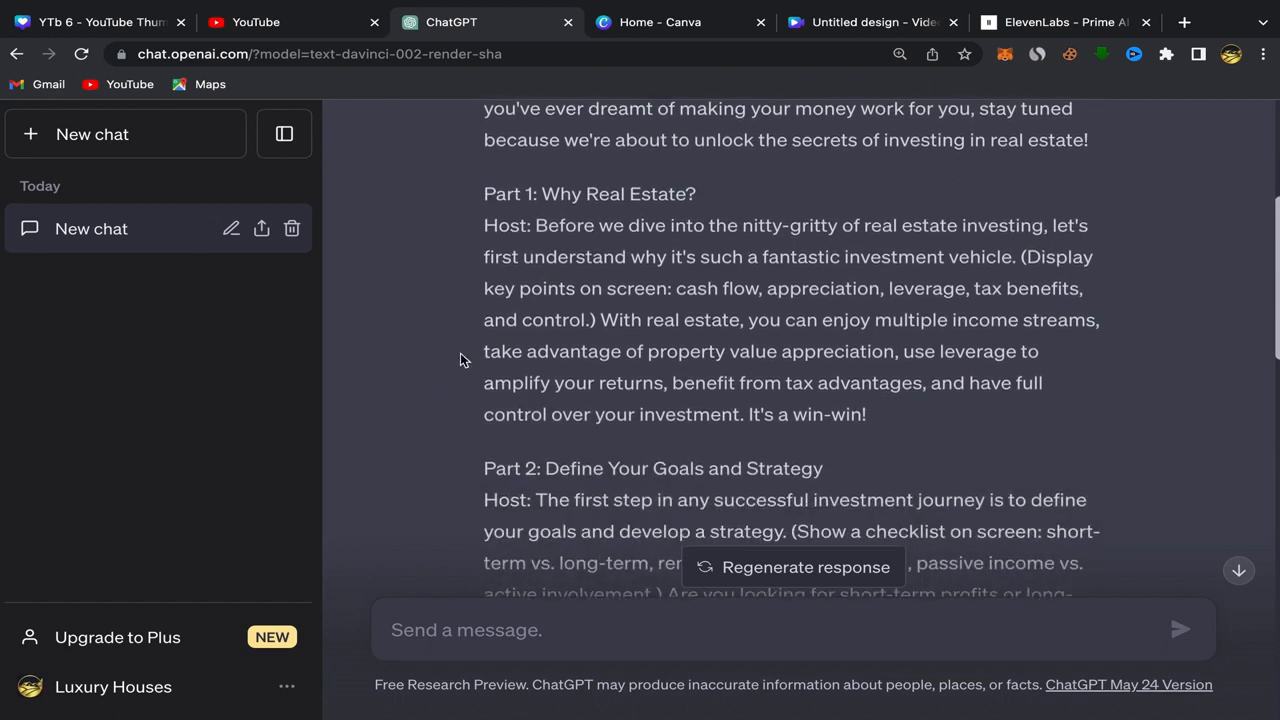
{"action": "scroll", "coordinate": [461, 358], "scroll_direction": "up", "scroll_amount": 4}
{"action": "scroll", "coordinate": [461, 357], "scroll_direction": "down", "scroll_amount": 2}
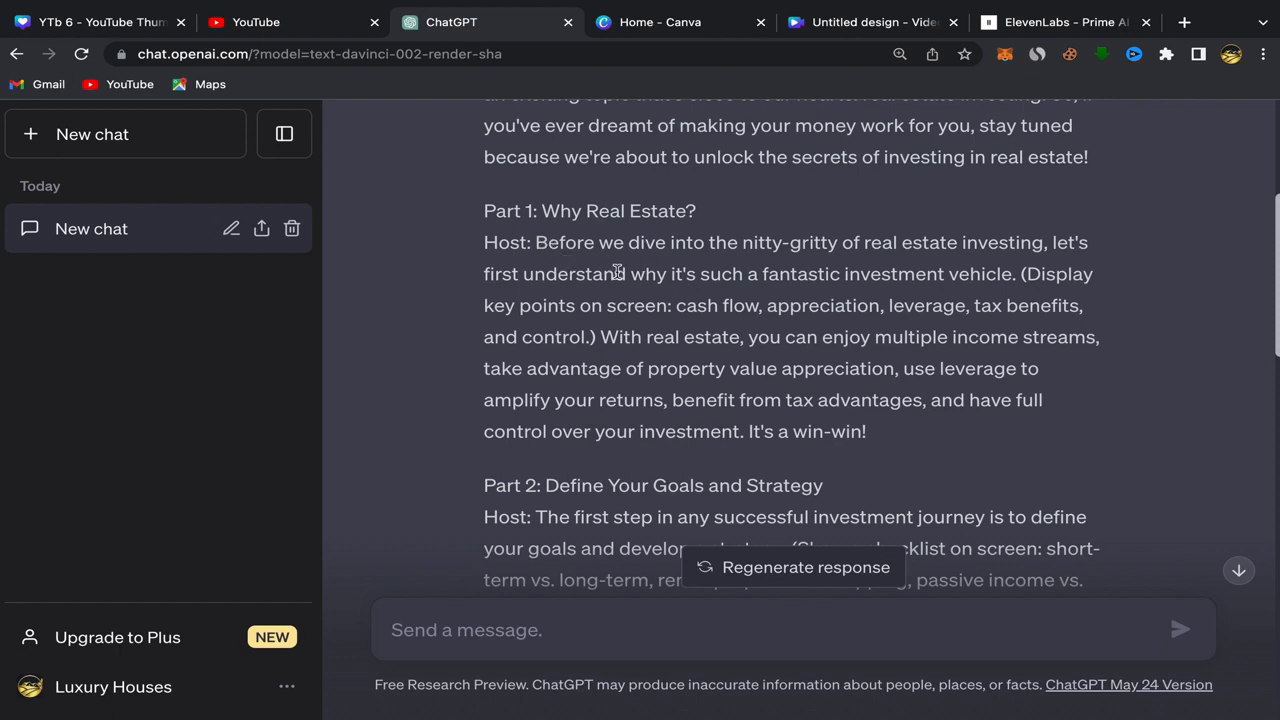
{"action": "scroll", "coordinate": [617, 271], "scroll_direction": "down", "scroll_amount": 1}
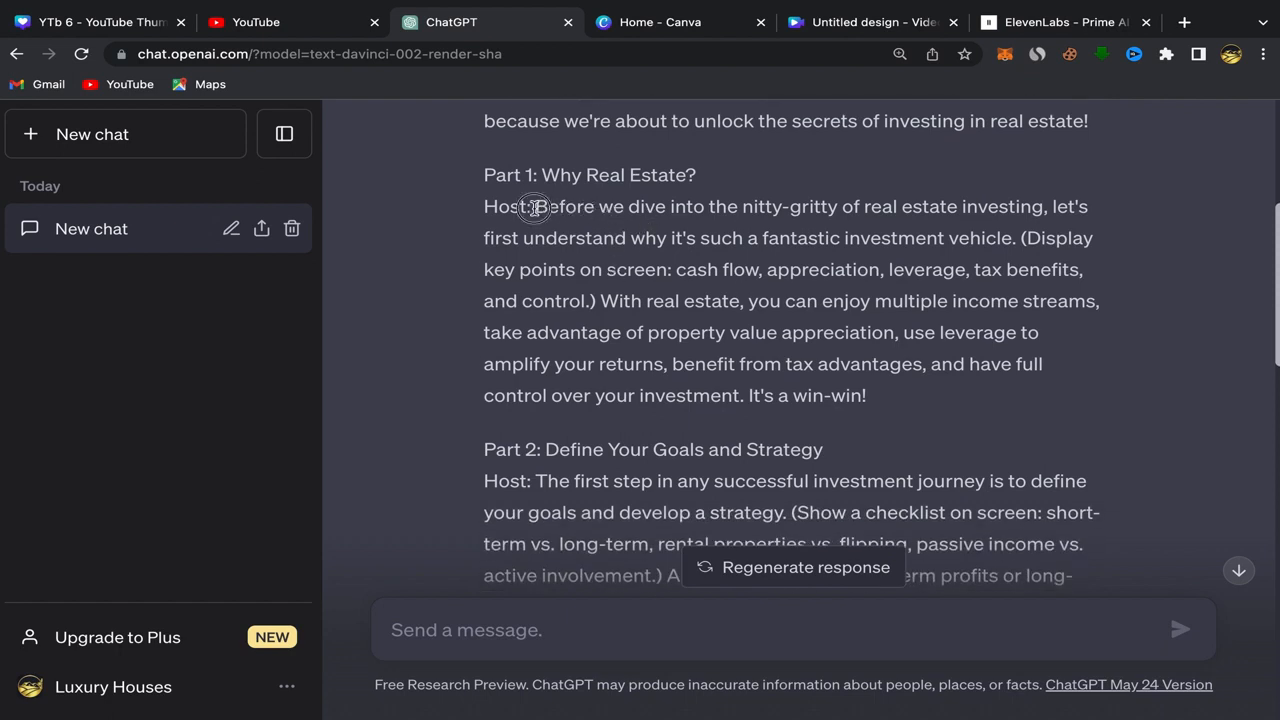
Copy the host's narration under "Part 1: Why Real Estate?", from "Before we dive into" to "It's a win-win"
{"action": "left_click_drag", "start_coordinate": [535, 207], "coordinate": [862, 398]}
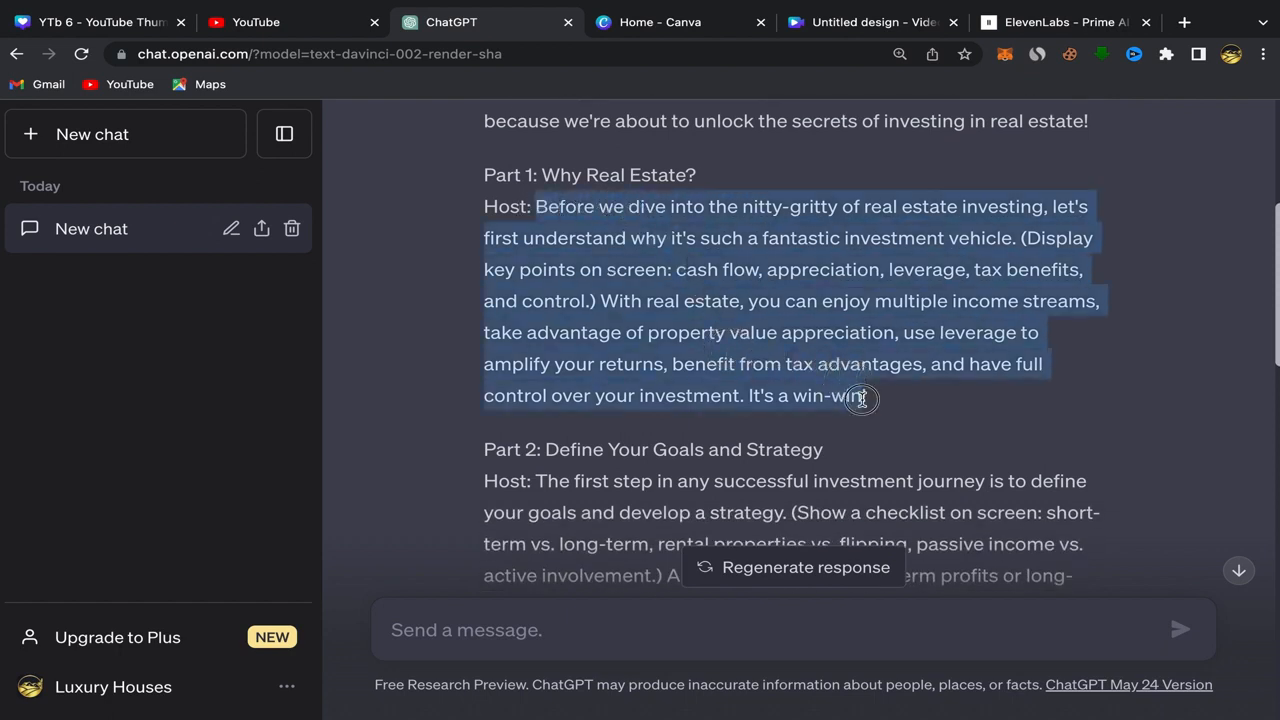
{"action": "right_click", "coordinate": [587, 373]}
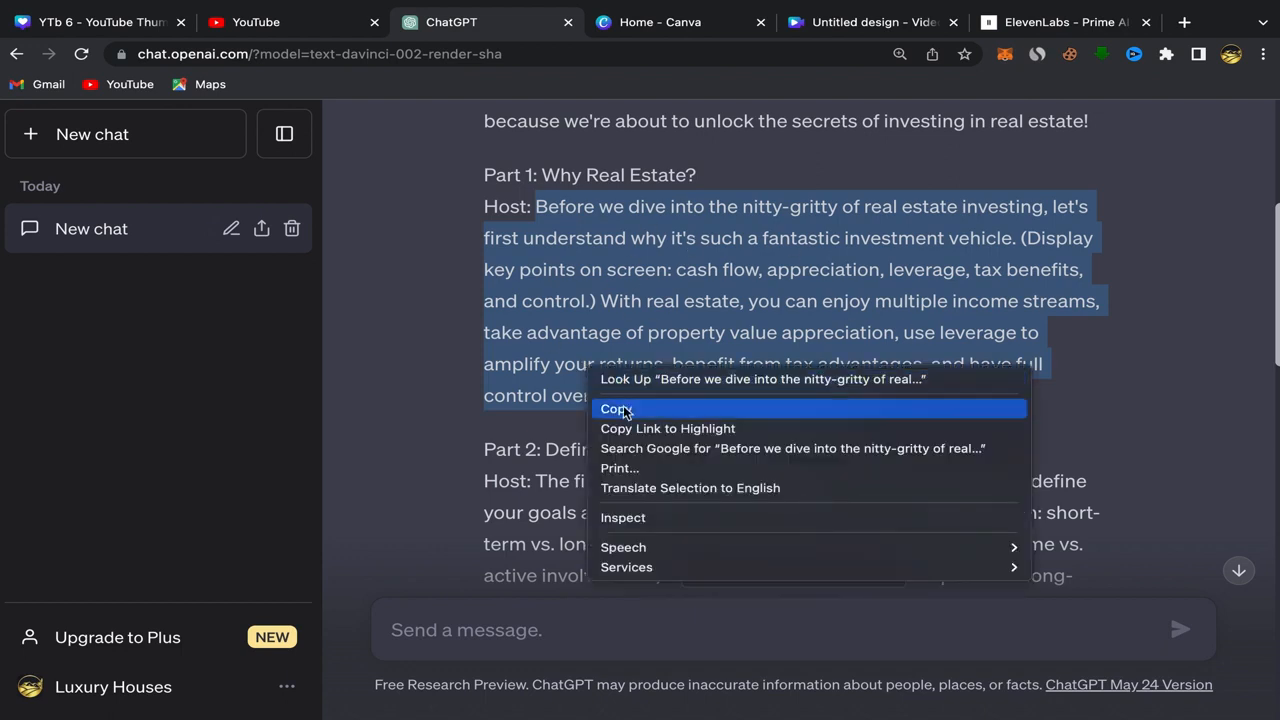
{"action": "left_click", "coordinate": [628, 406]}
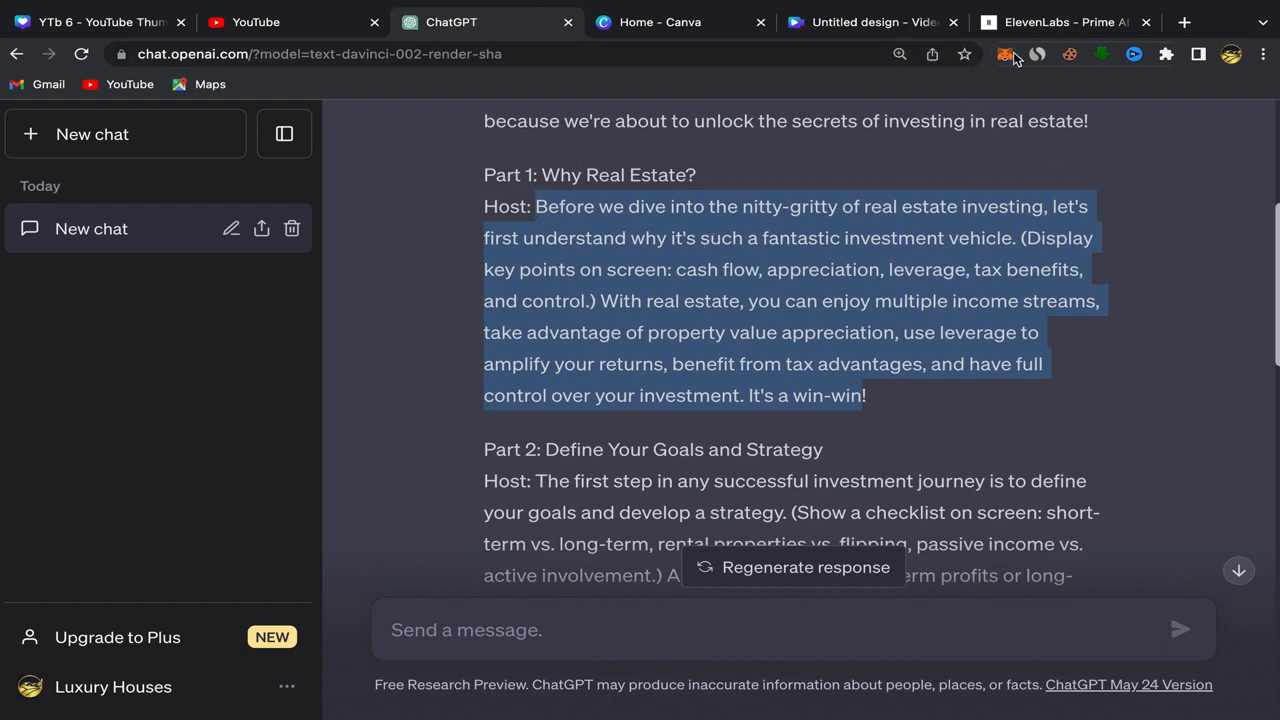
Switch to ElevenLabs and paste the copied Part 1 narration into the Speech Synthesis text field
{"action": "left_click", "coordinate": [1040, 24]}
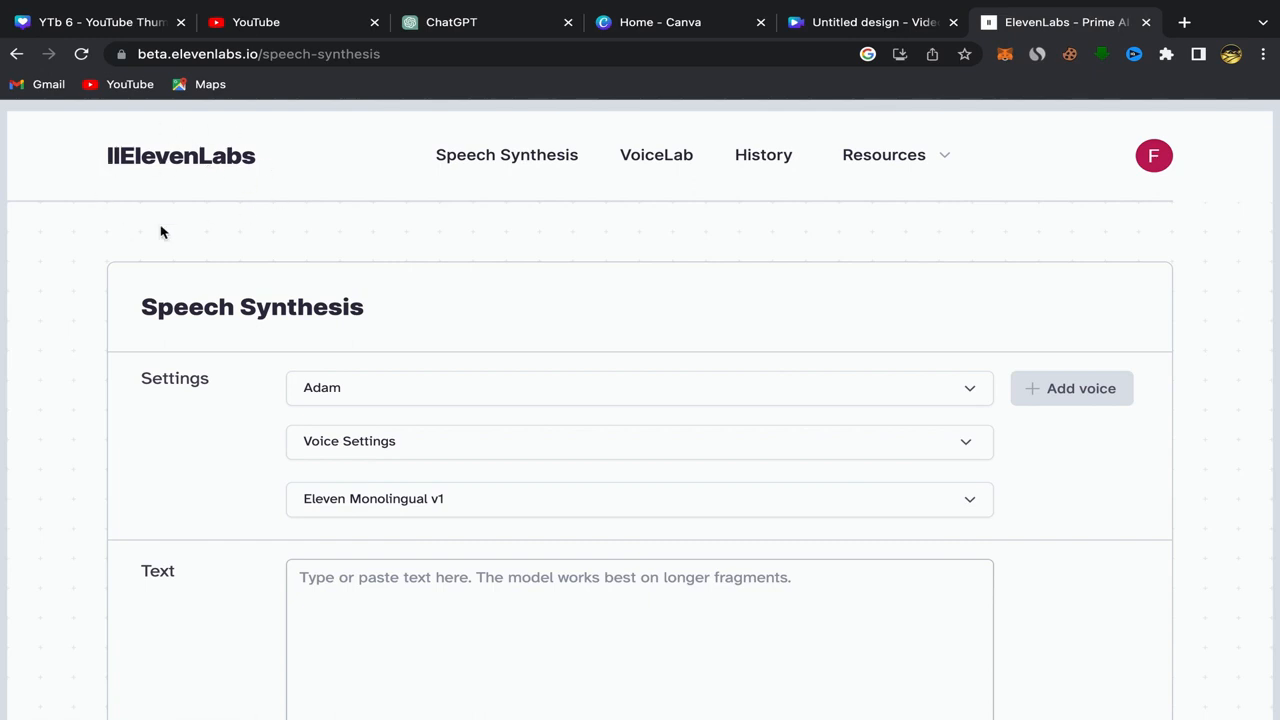
{"action": "scroll", "coordinate": [408, 345], "scroll_direction": "down", "scroll_amount": 2}
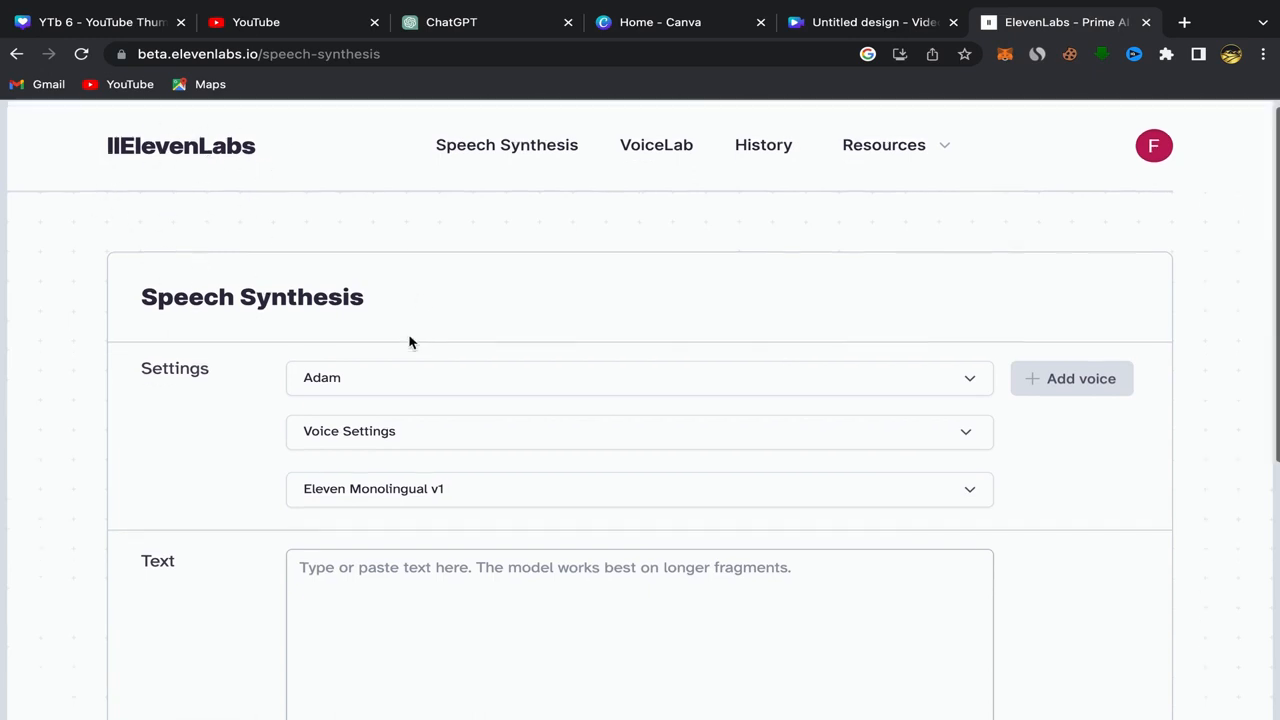
{"action": "scroll", "coordinate": [400, 415], "scroll_direction": "up", "scroll_amount": 1}
{"action": "scroll", "coordinate": [393, 427], "scroll_direction": "up", "scroll_amount": 1}
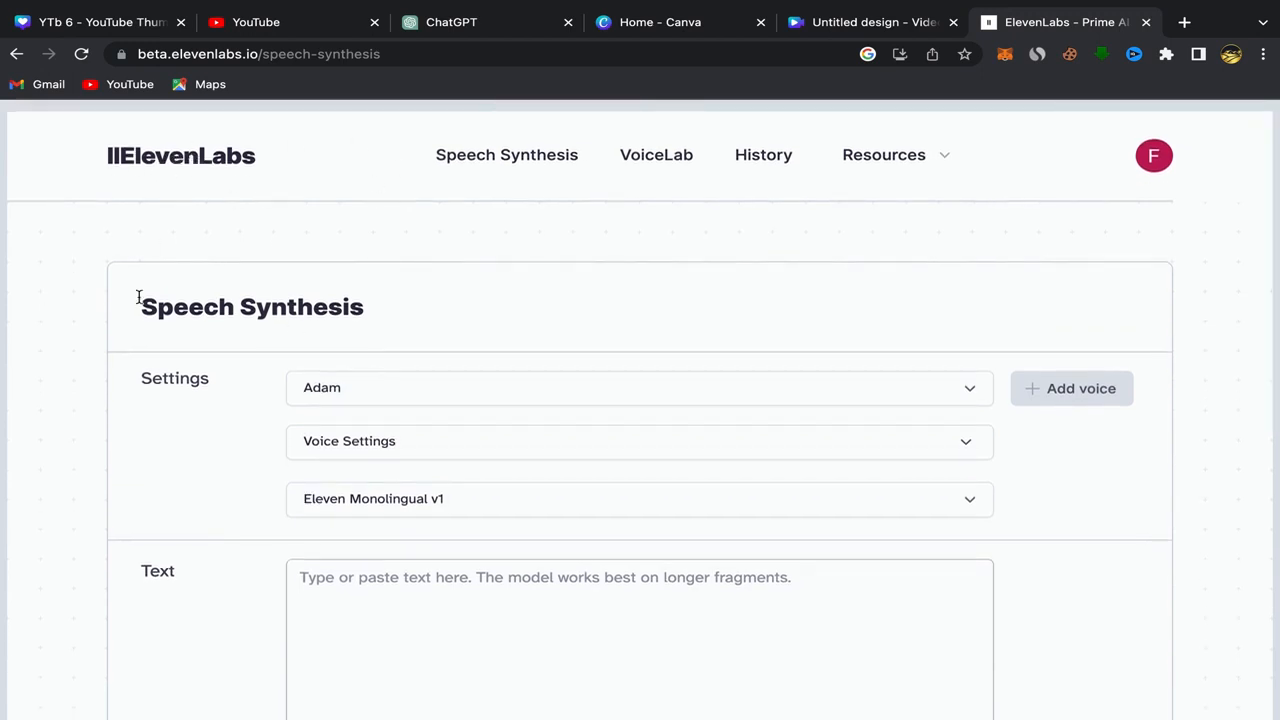
{"action": "scroll", "coordinate": [509, 420], "scroll_direction": "down", "scroll_amount": 1}
{"action": "scroll", "coordinate": [509, 400], "scroll_direction": "up", "scroll_amount": 1}
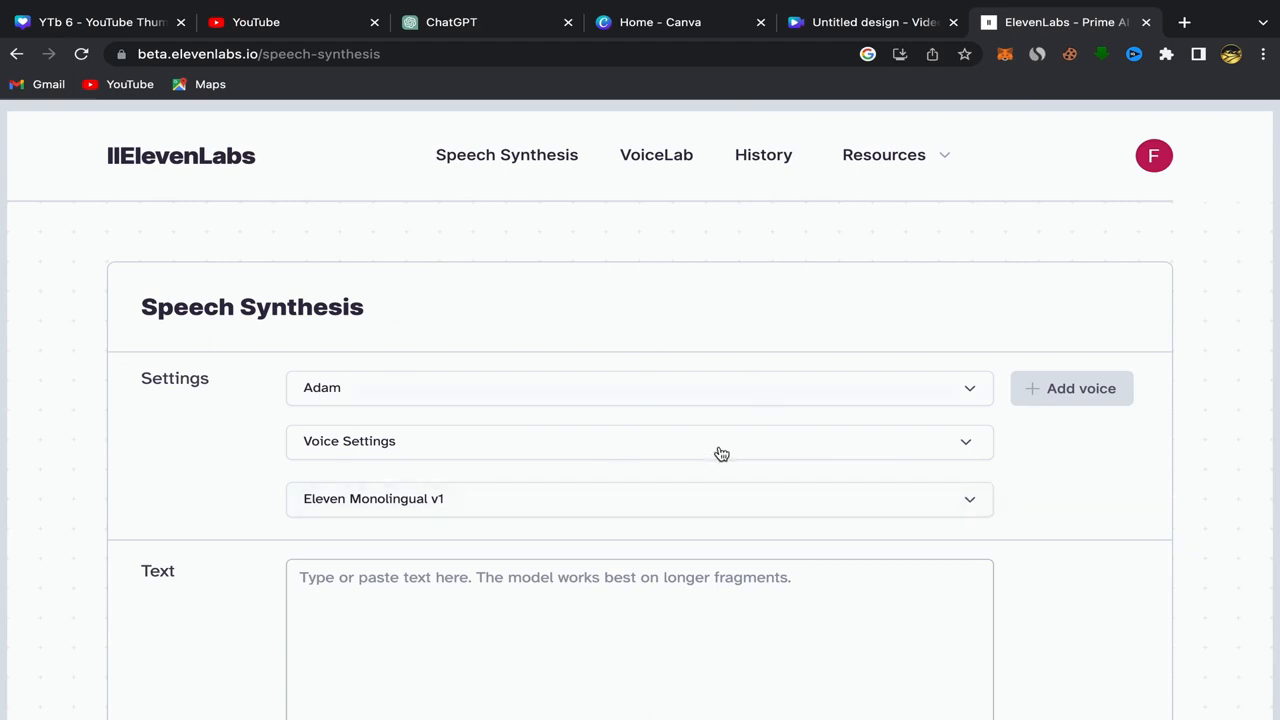
{"action": "scroll", "coordinate": [694, 437], "scroll_direction": "down", "scroll_amount": 3}
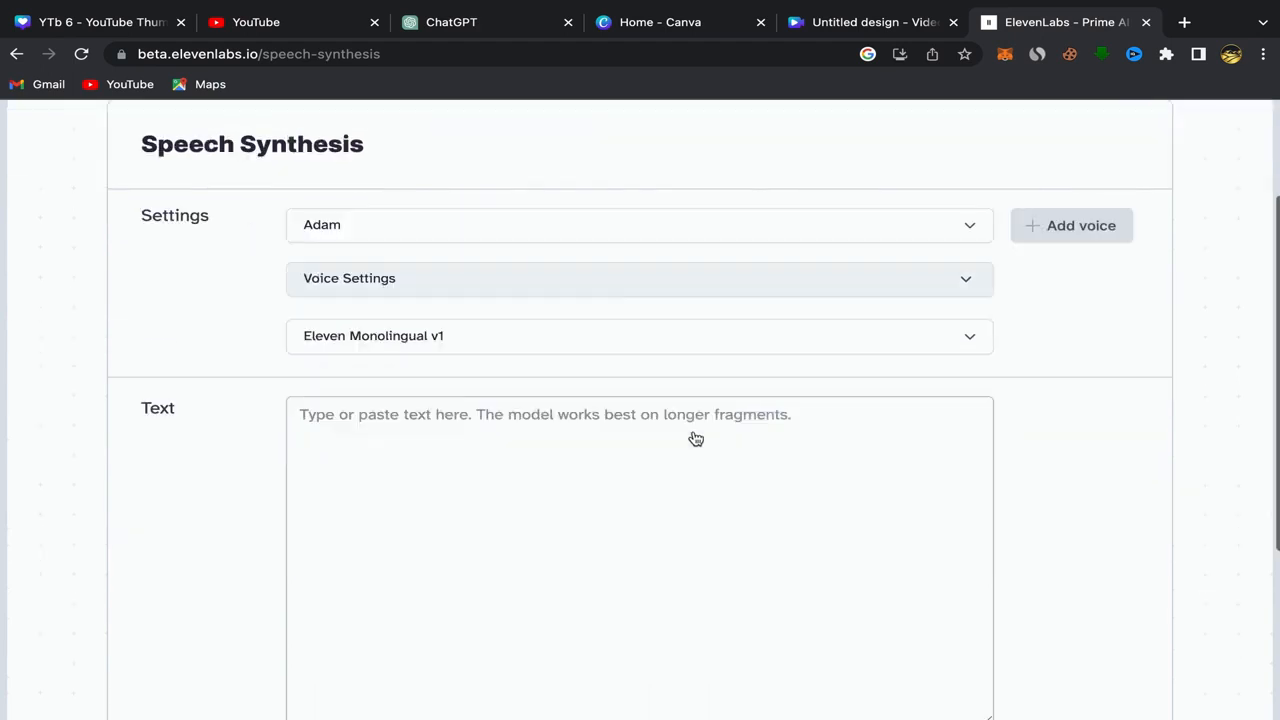
{"action": "left_click", "coordinate": [328, 301]}
{"action": "right_click", "coordinate": [300, 290]}
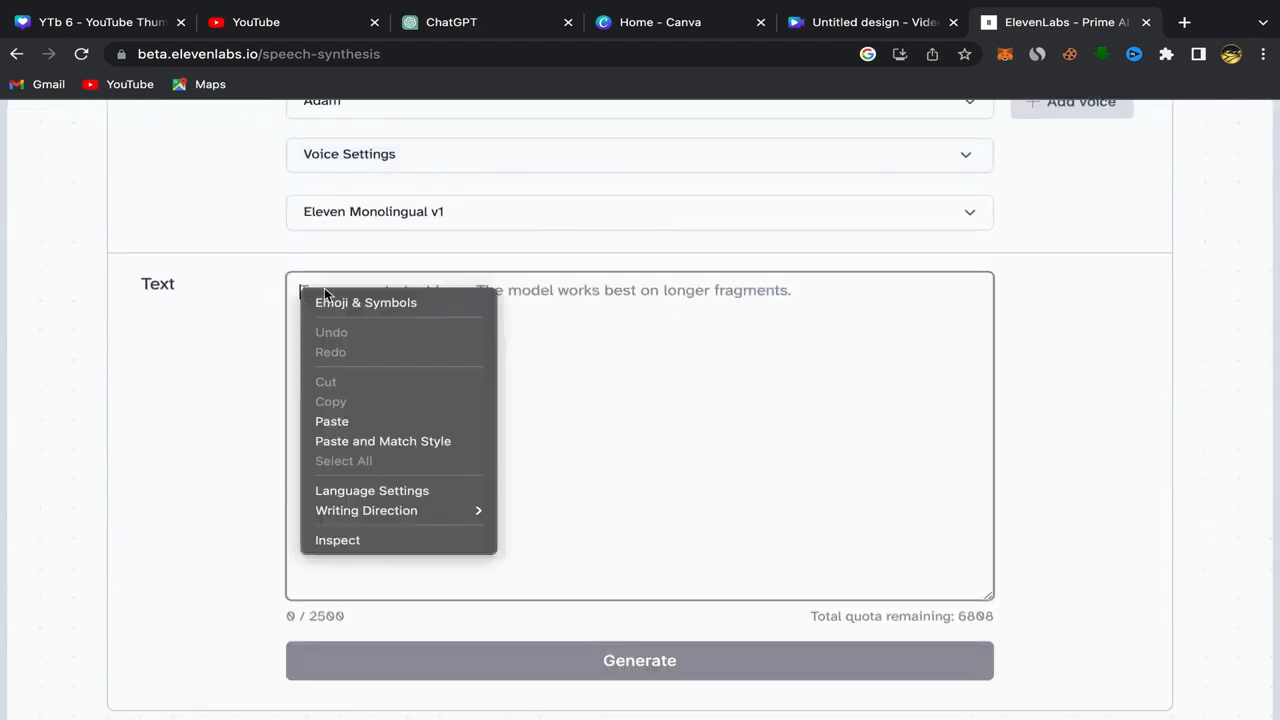
{"action": "left_click", "coordinate": [332, 421]}
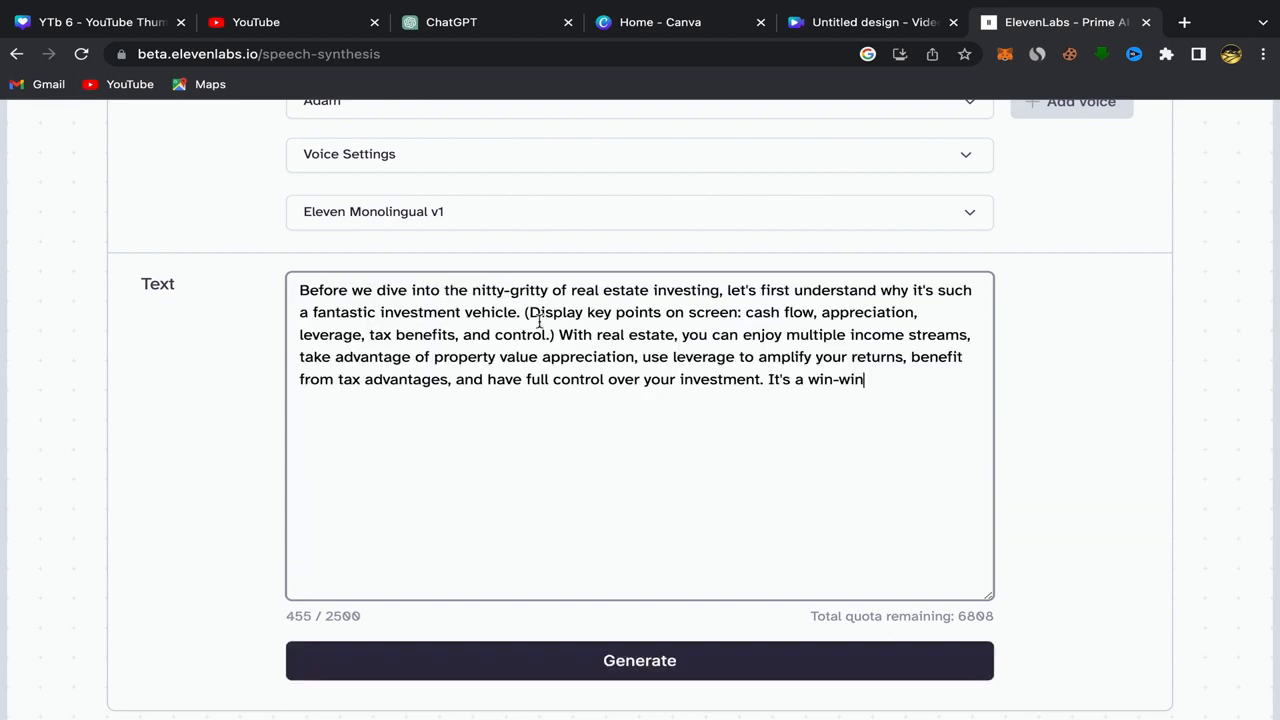
{"action": "scroll", "coordinate": [602, 409], "scroll_direction": "up", "scroll_amount": 1}
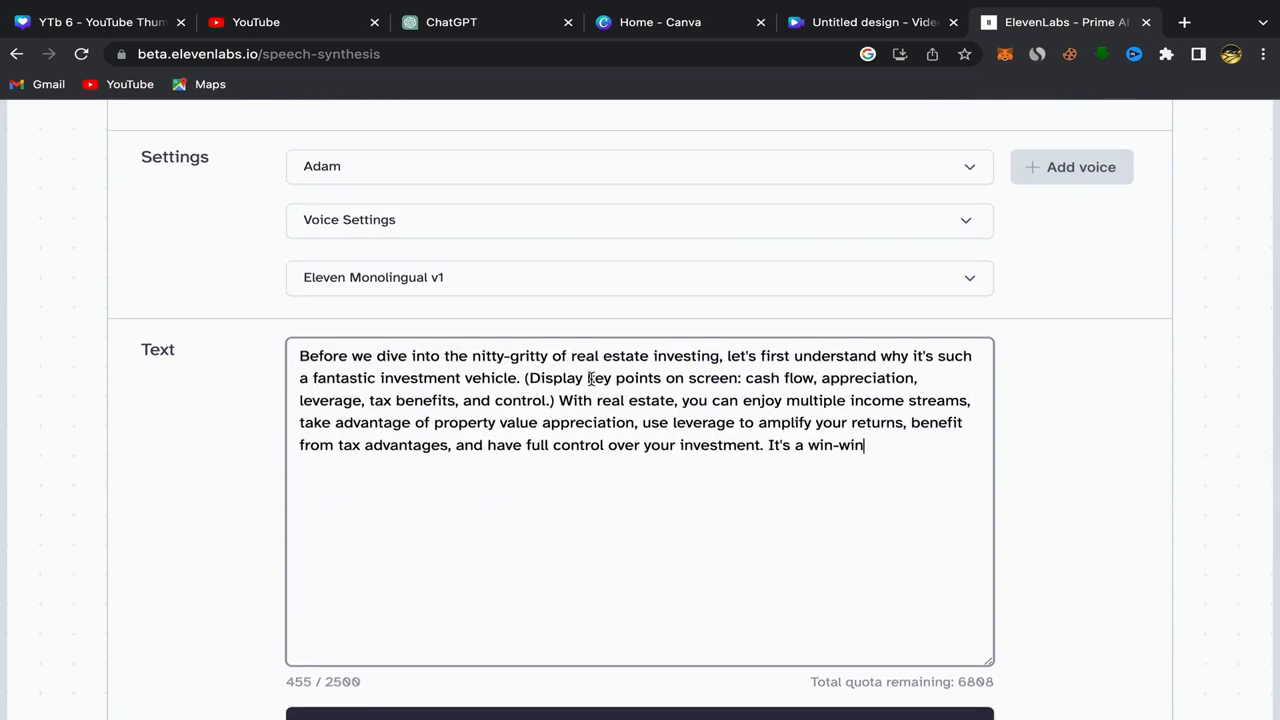
{"action": "scroll", "coordinate": [560, 485], "scroll_direction": "up", "scroll_amount": 2}
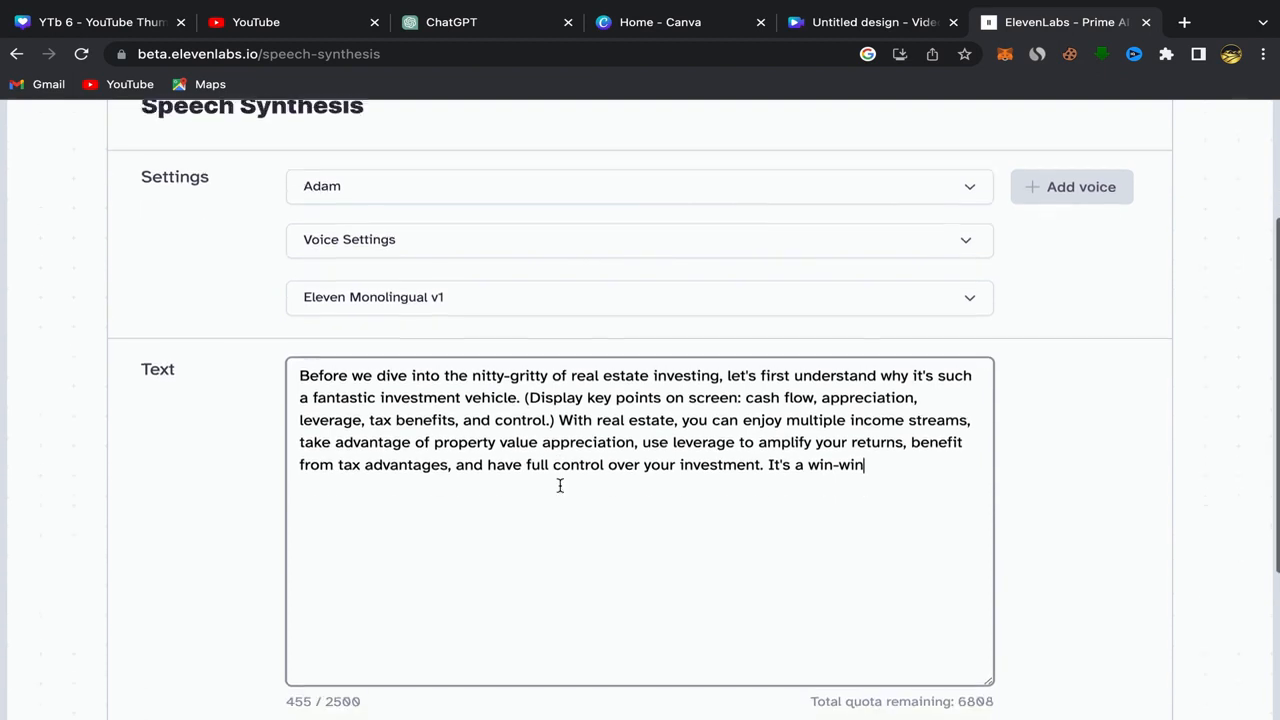
Browse the premade voices, keep Adam as the voice, and generate speech from the pasted Part 1 narration
{"action": "left_click", "coordinate": [368, 225]}
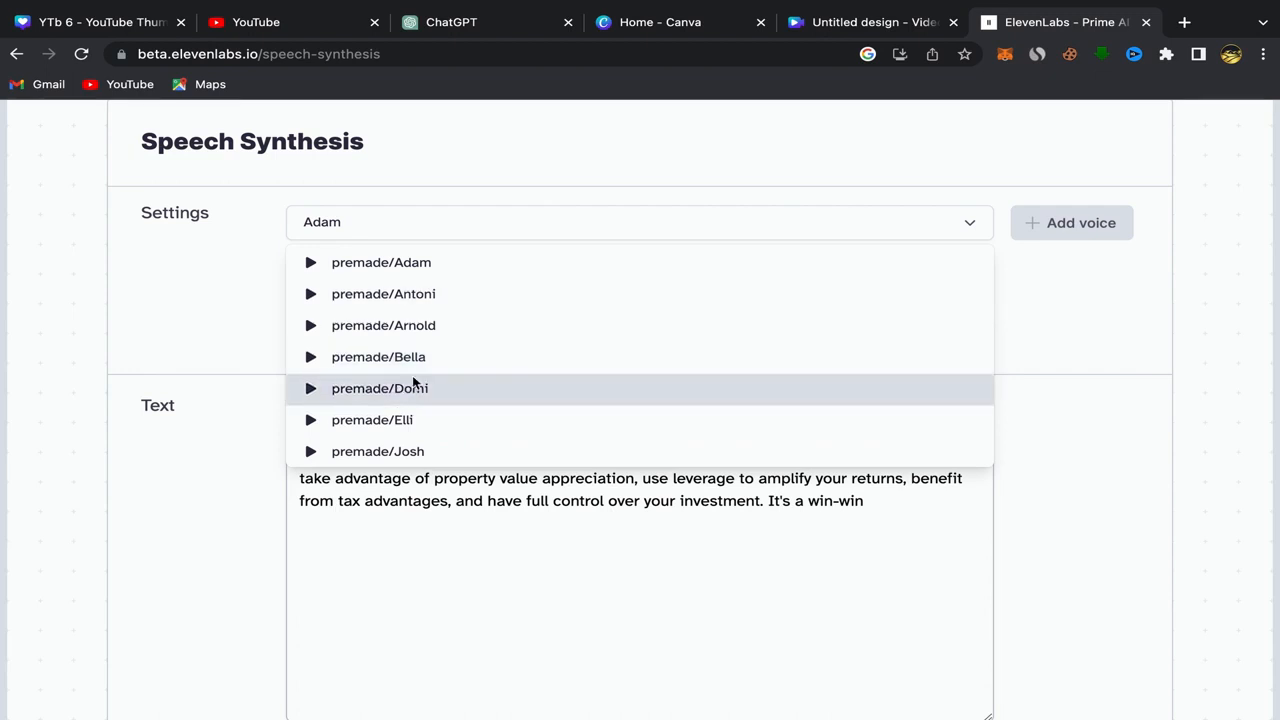
{"action": "scroll", "coordinate": [414, 323], "scroll_direction": "down", "scroll_amount": 1}
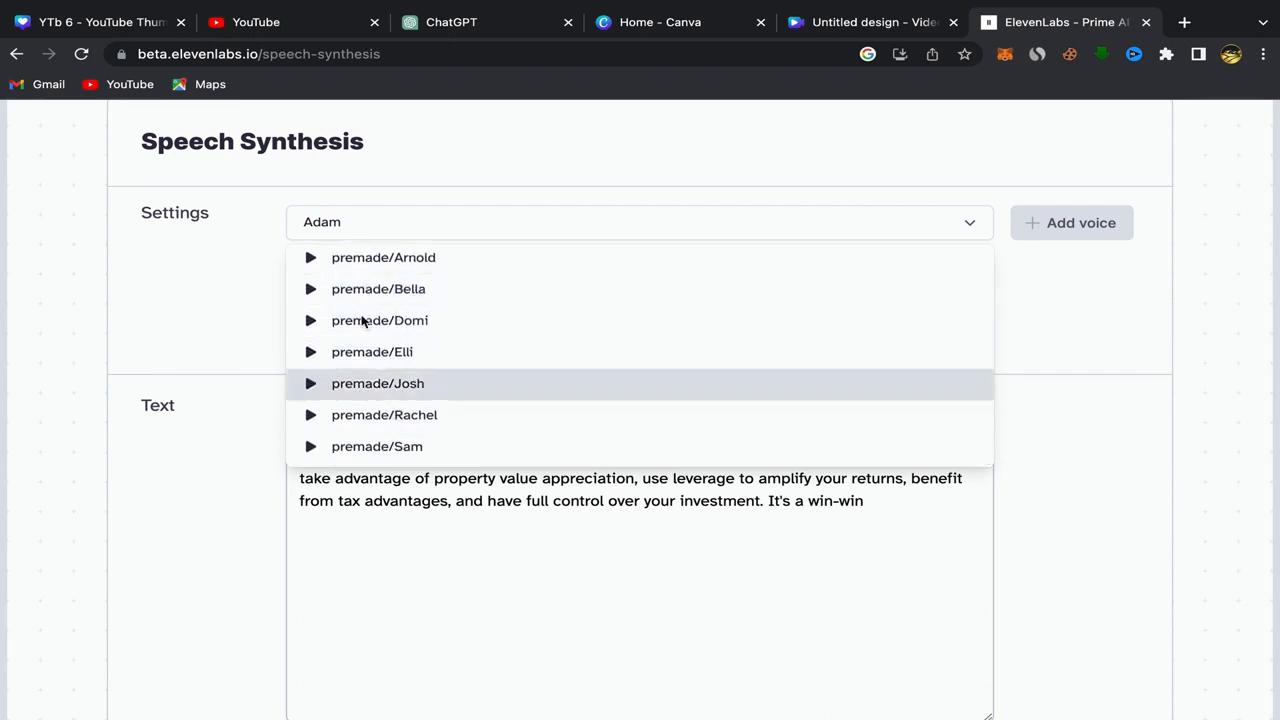
{"action": "left_click", "coordinate": [222, 346]}
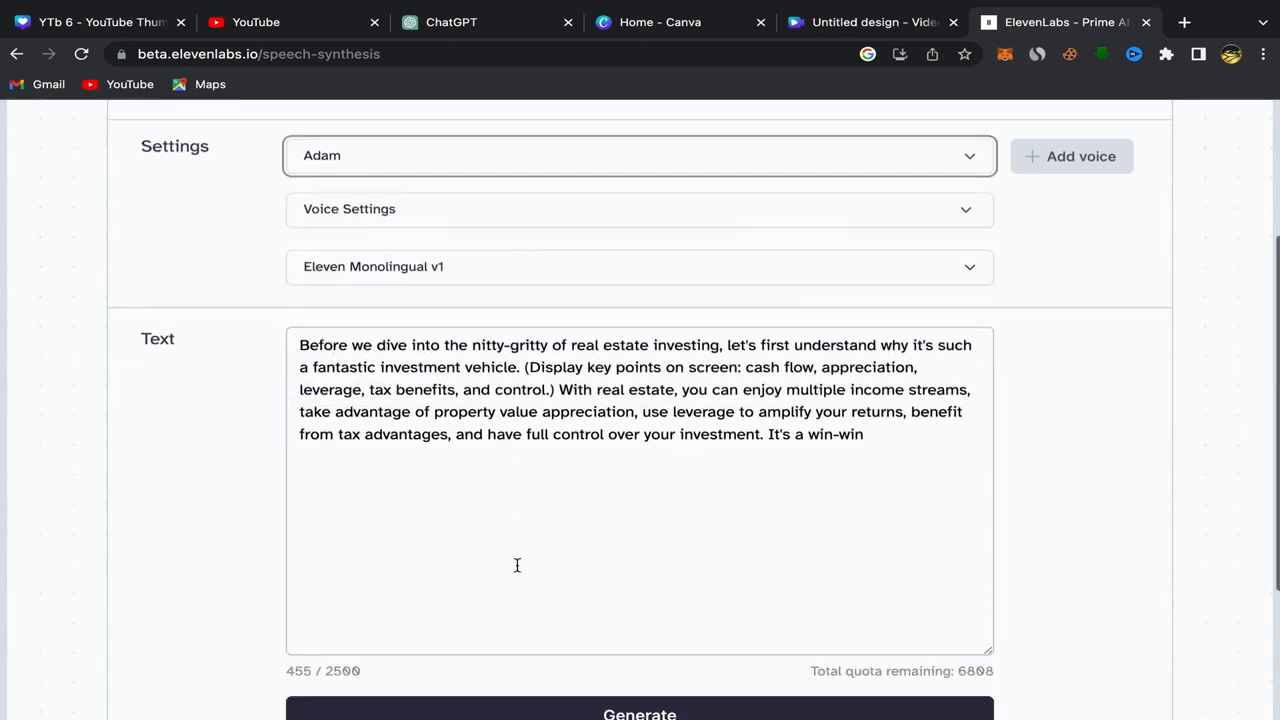
{"action": "scroll", "coordinate": [517, 563], "scroll_direction": "down", "scroll_amount": 3}
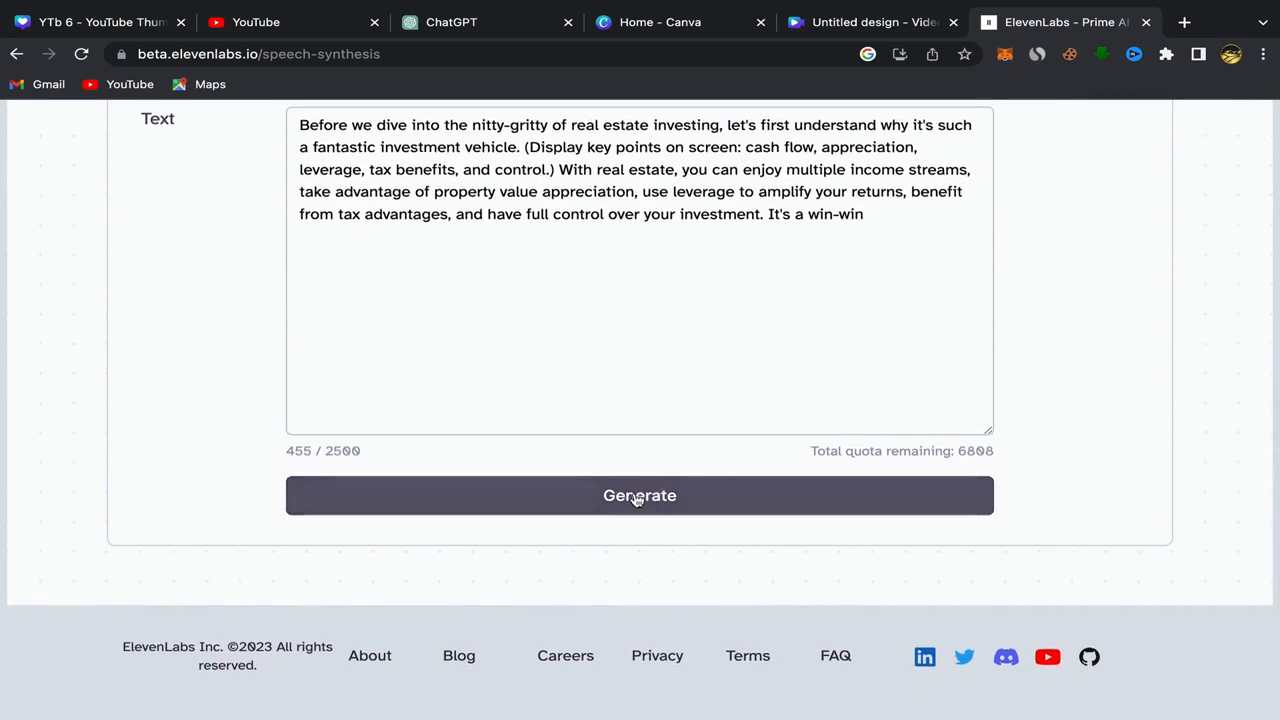
{"action": "left_click", "coordinate": [636, 500]}
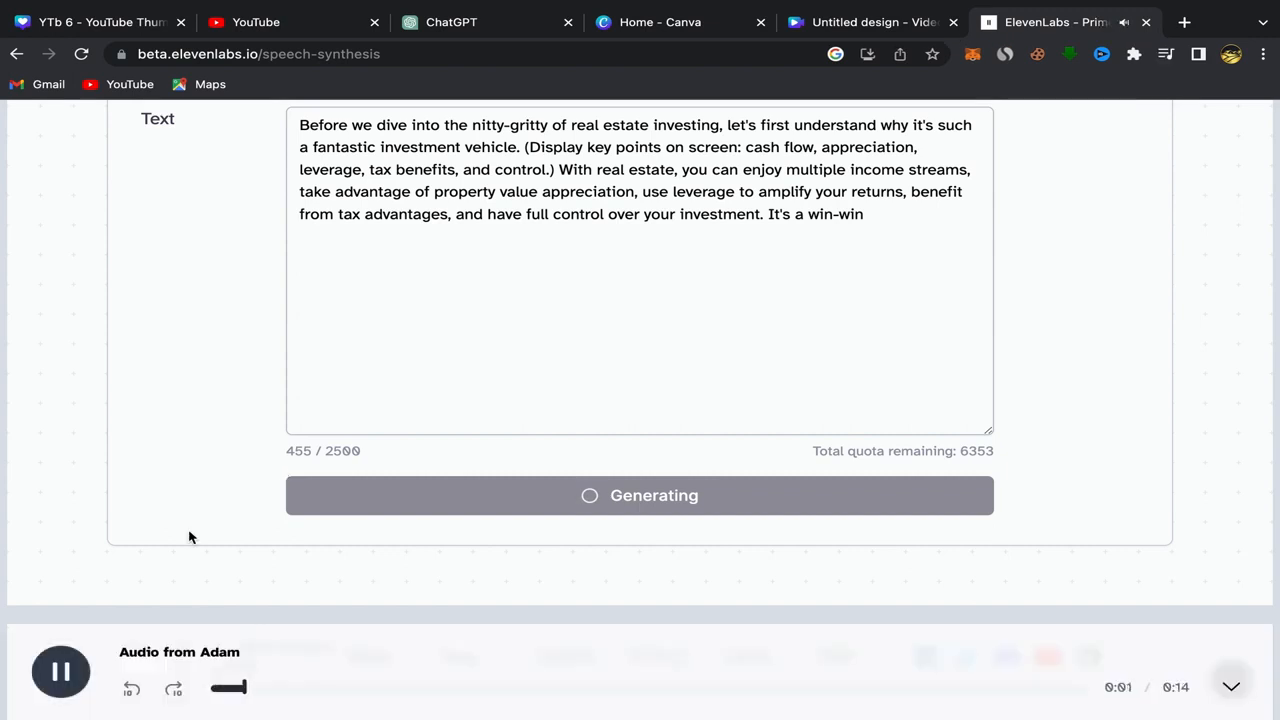
Listen to part of the generated Adam voiceover, adjusting the system volume, and download it as an MP3
{"action": "left_click", "coordinate": [70, 668]}
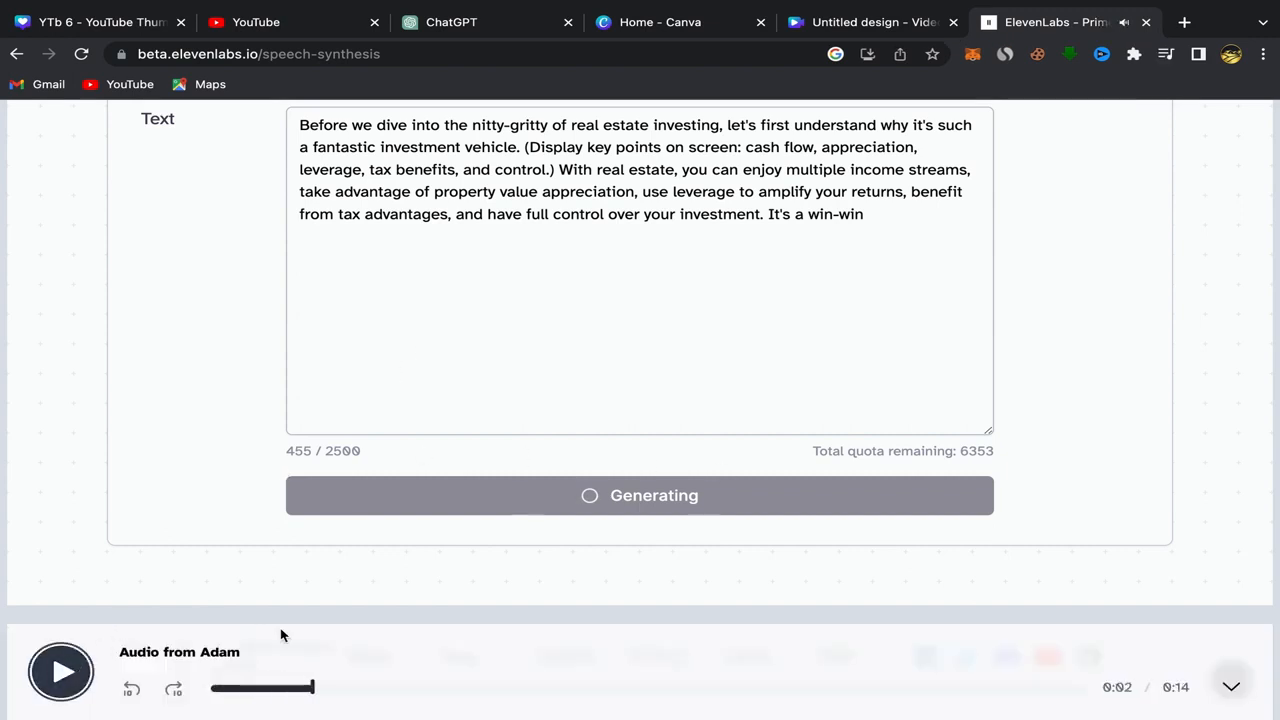
{"action": "left_click", "coordinate": [58, 676]}
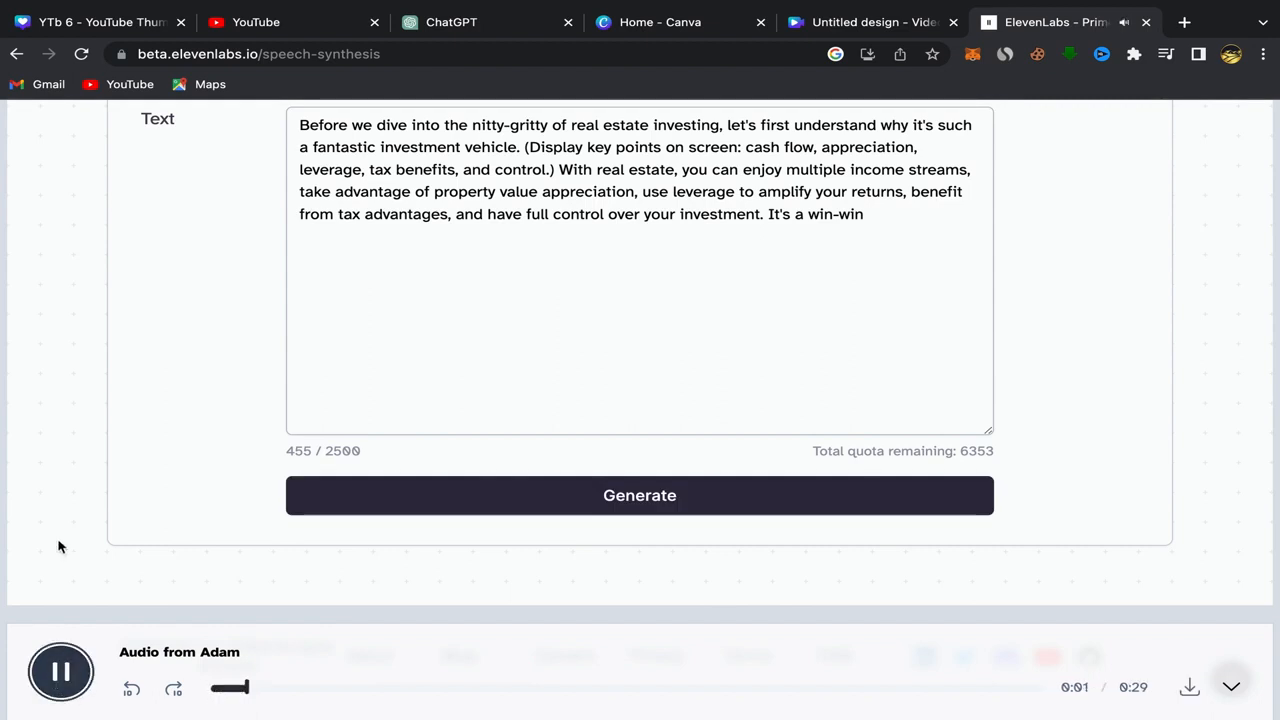
{"action": "key", "text": "XF86AudioRaiseVolume"}
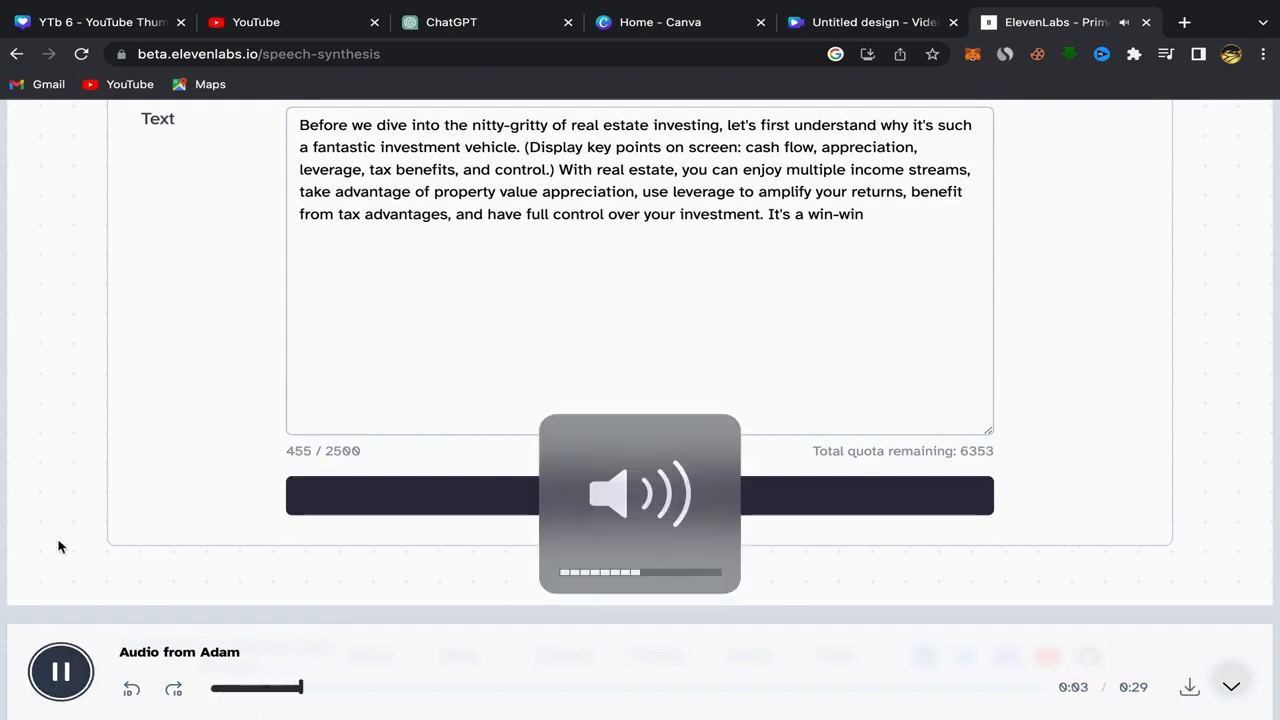
{"action": "key", "text": "XF86AudioLowerVolume"}
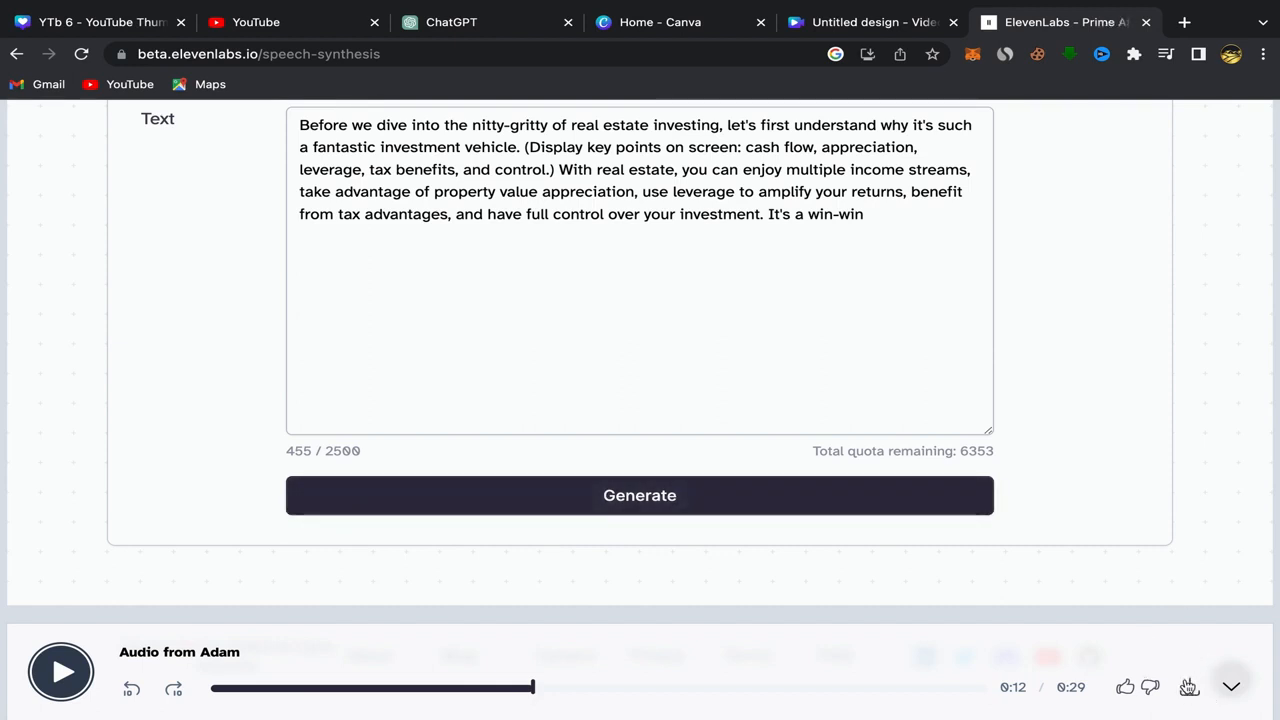
{"action": "left_click", "coordinate": [1188, 687]}
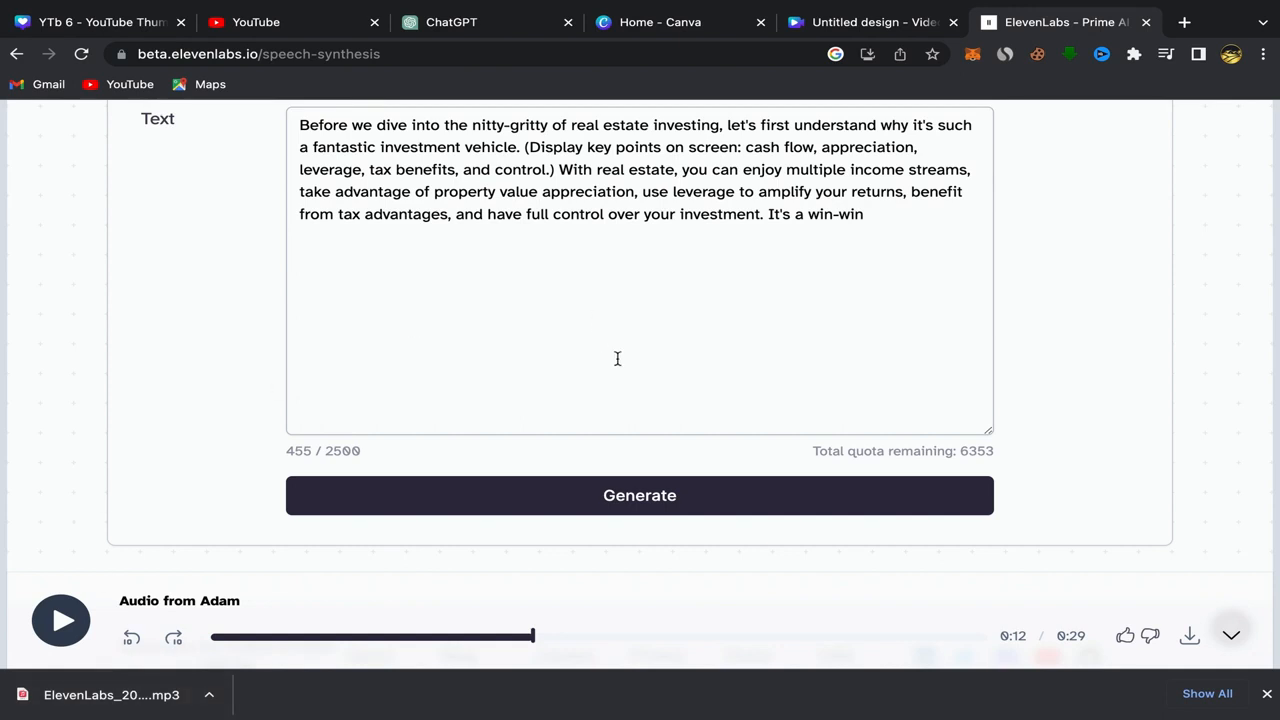
Switch to the untitled video design in Canva, upload today's ElevenLabs MP3 from the Downloads folder, and place it on the timeline
{"action": "left_click", "coordinate": [688, 28]}
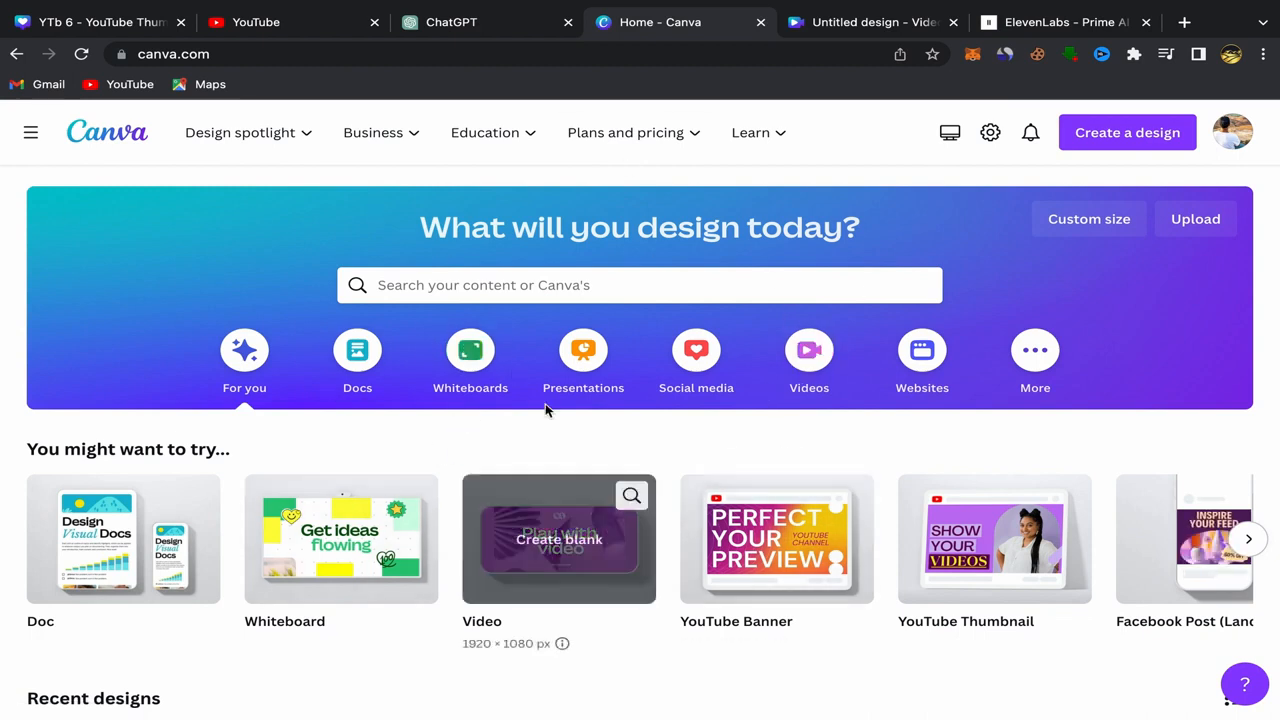
{"action": "mouse_move", "coordinate": [538, 518]}
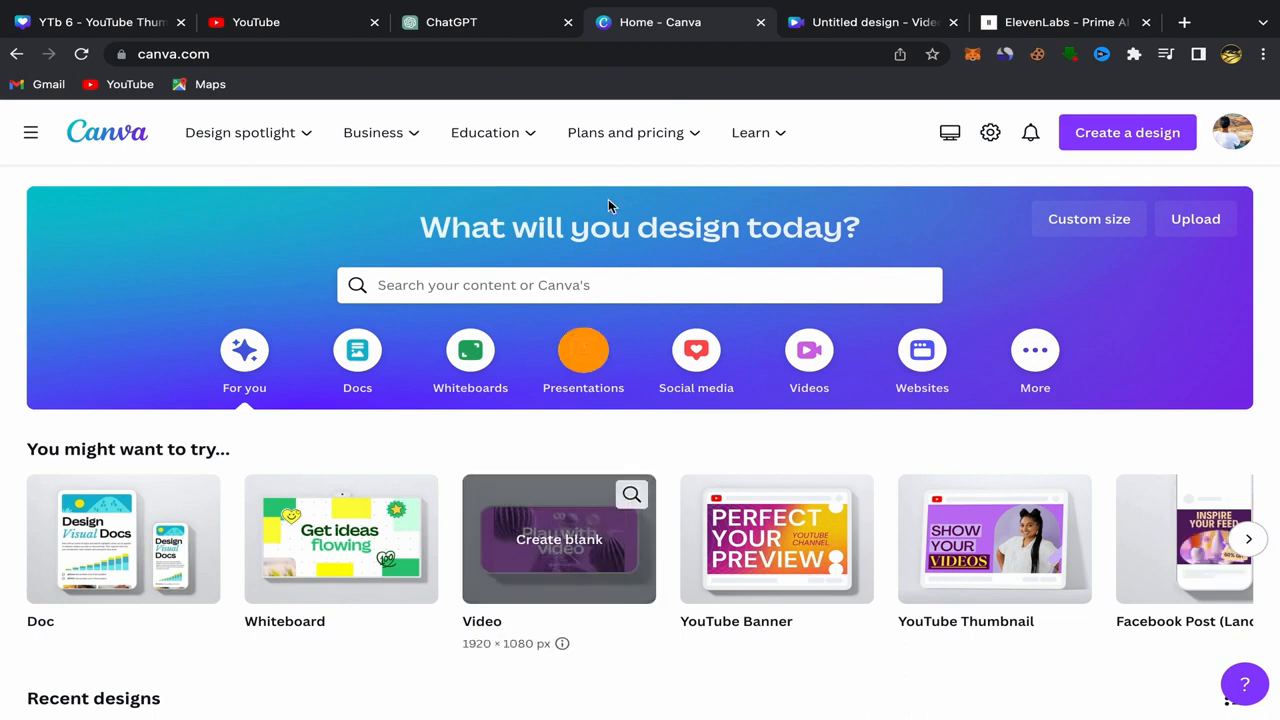
{"action": "left_click", "coordinate": [851, 30]}
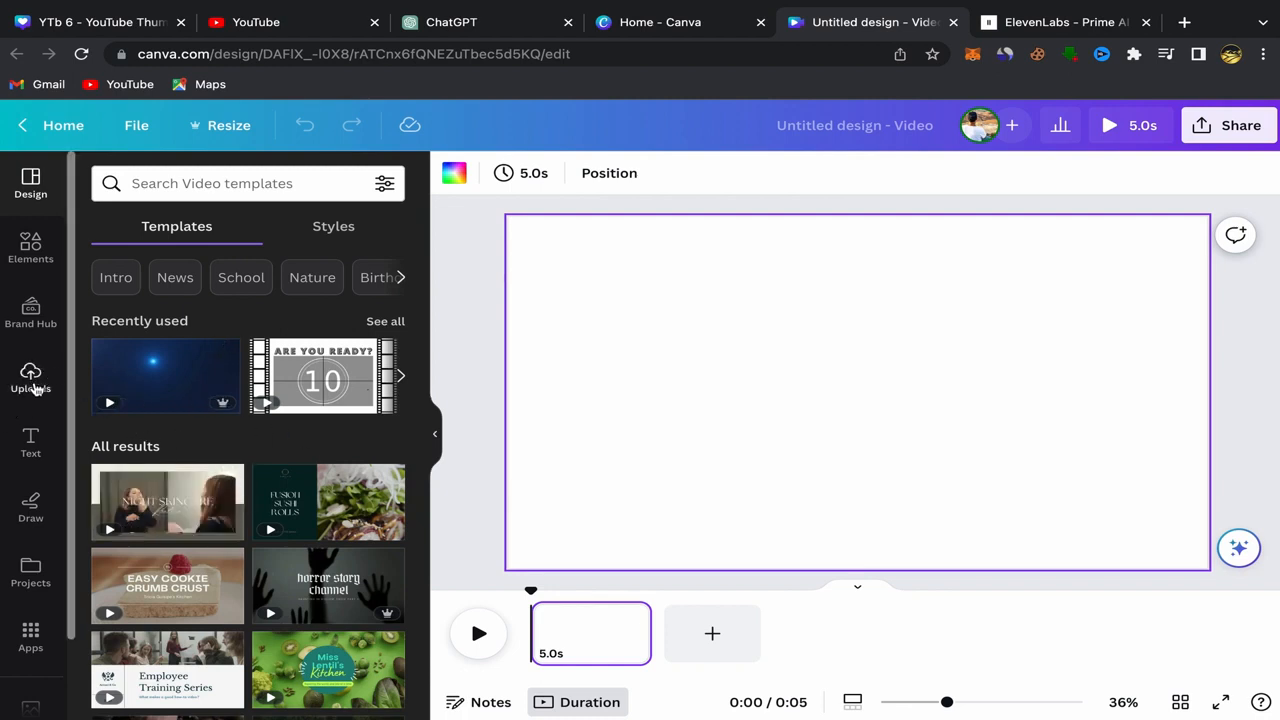
{"action": "left_click", "coordinate": [12, 386]}
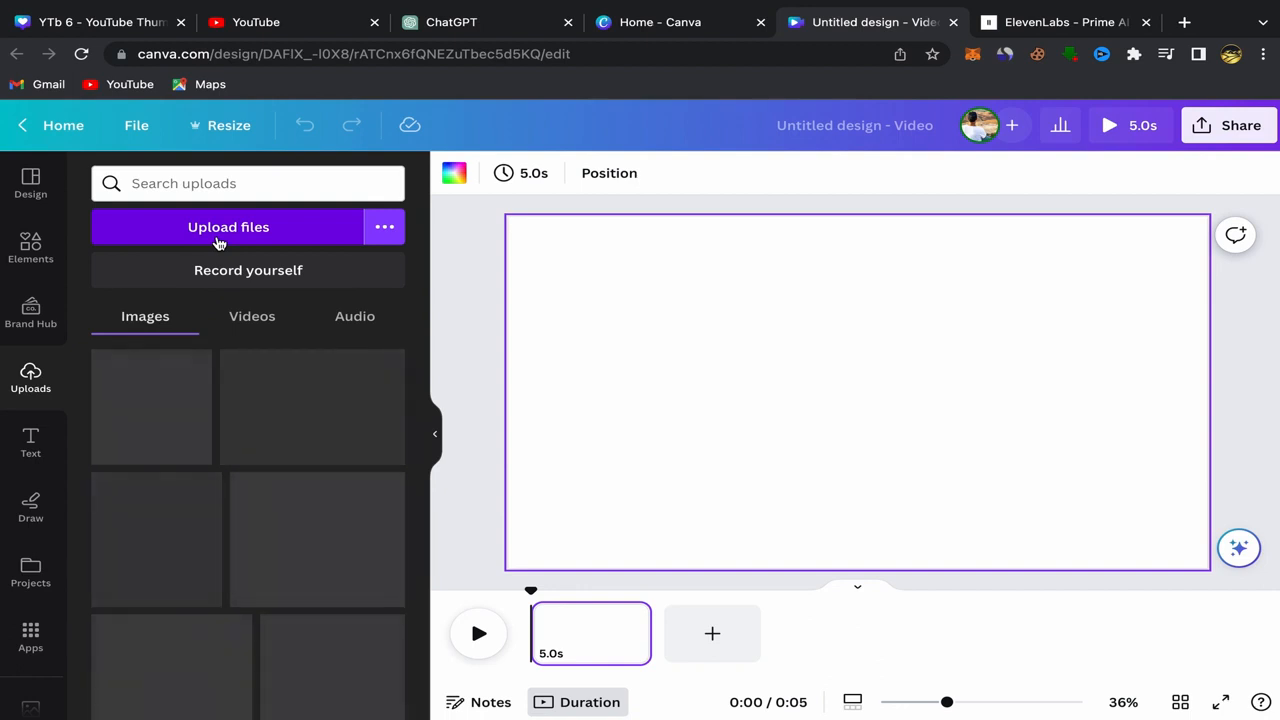
{"action": "left_click", "coordinate": [242, 230]}
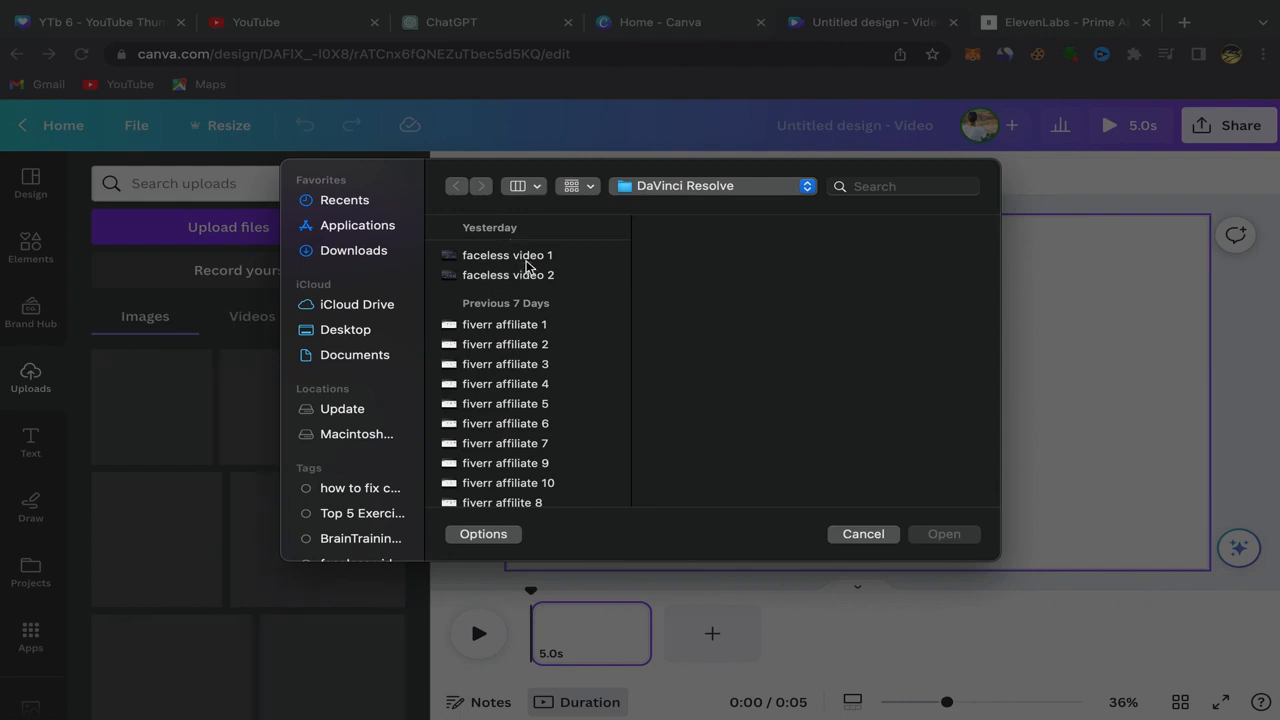
{"action": "left_click", "coordinate": [355, 251]}
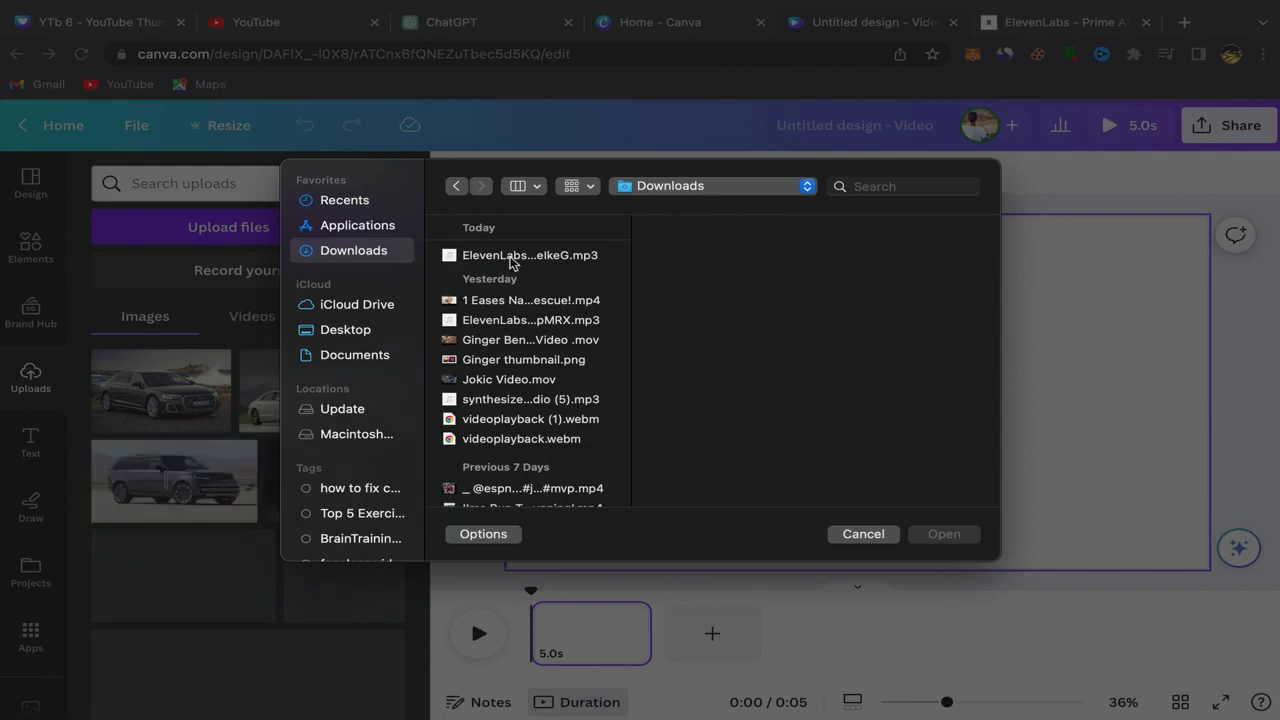
{"action": "left_click", "coordinate": [506, 257]}
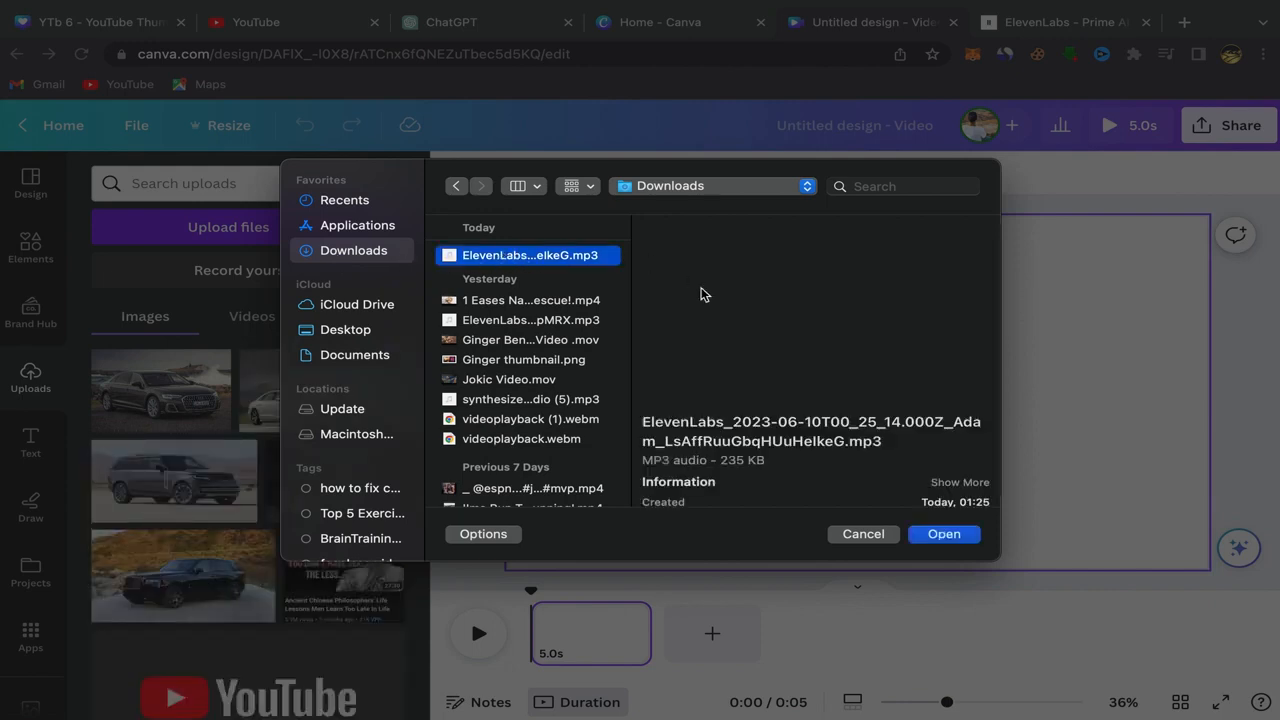
{"action": "left_click", "coordinate": [935, 535]}
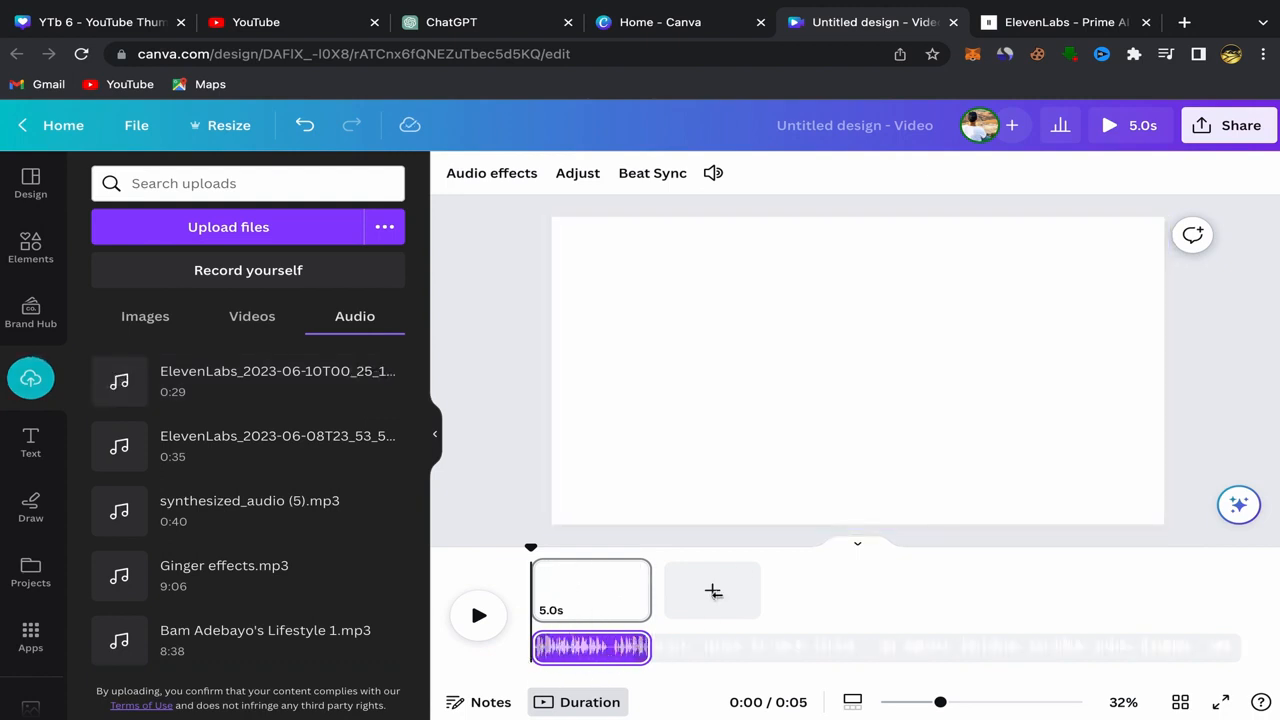
Add seven blank 5-second pages after the first page so the timeline spans the whole voiceover
{"action": "left_click", "coordinate": [715, 595]}
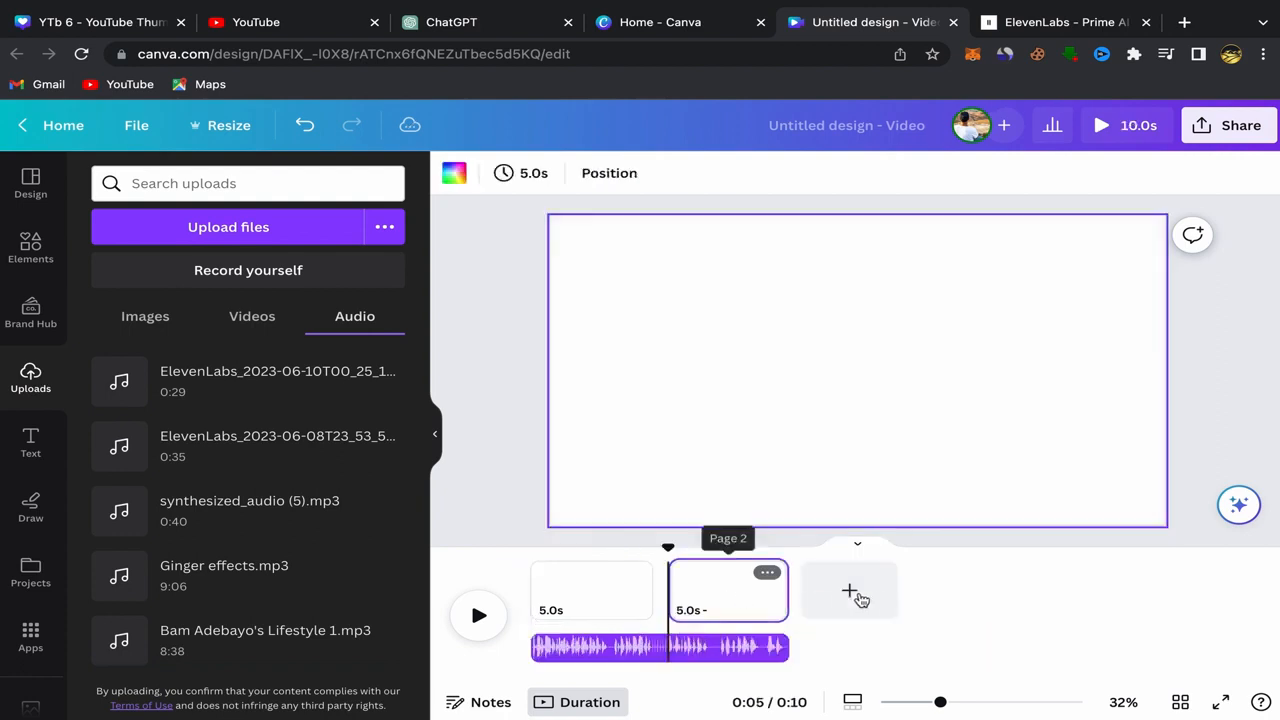
{"action": "left_click", "coordinate": [883, 599]}
{"action": "left_click", "coordinate": [1019, 596]}
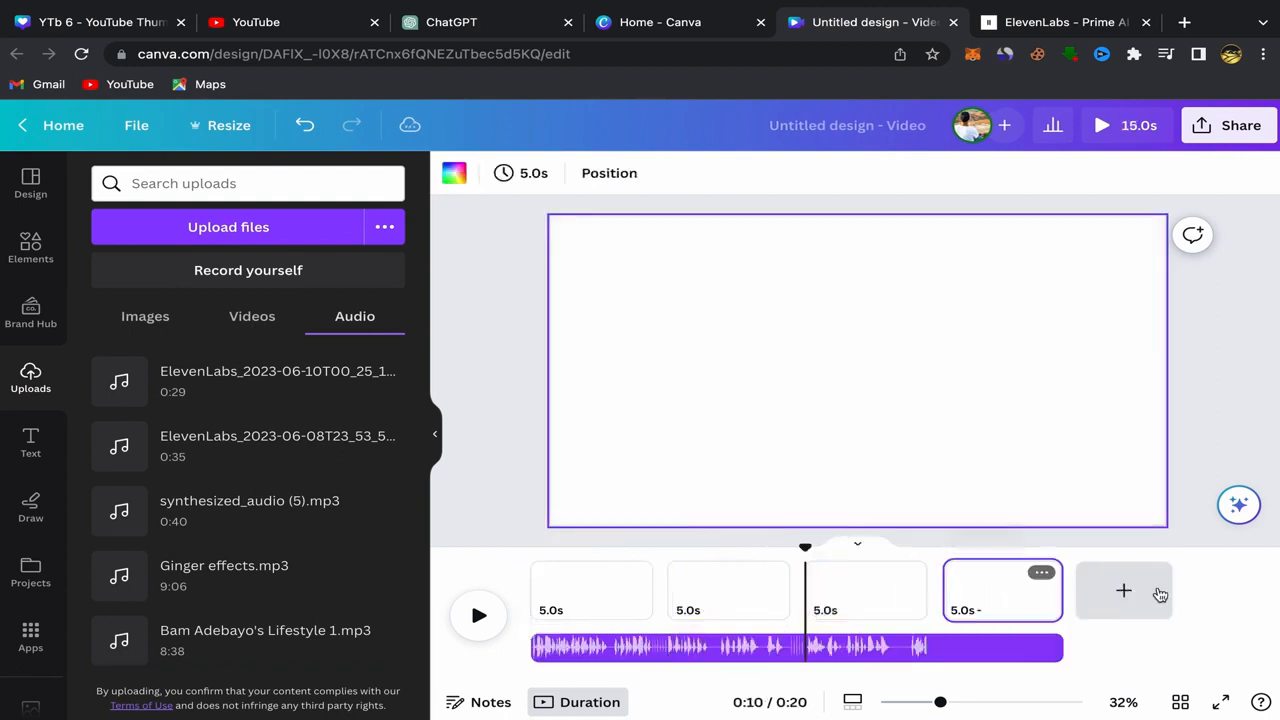
{"action": "left_click", "coordinate": [1124, 592]}
{"action": "left_click", "coordinate": [1247, 596]}
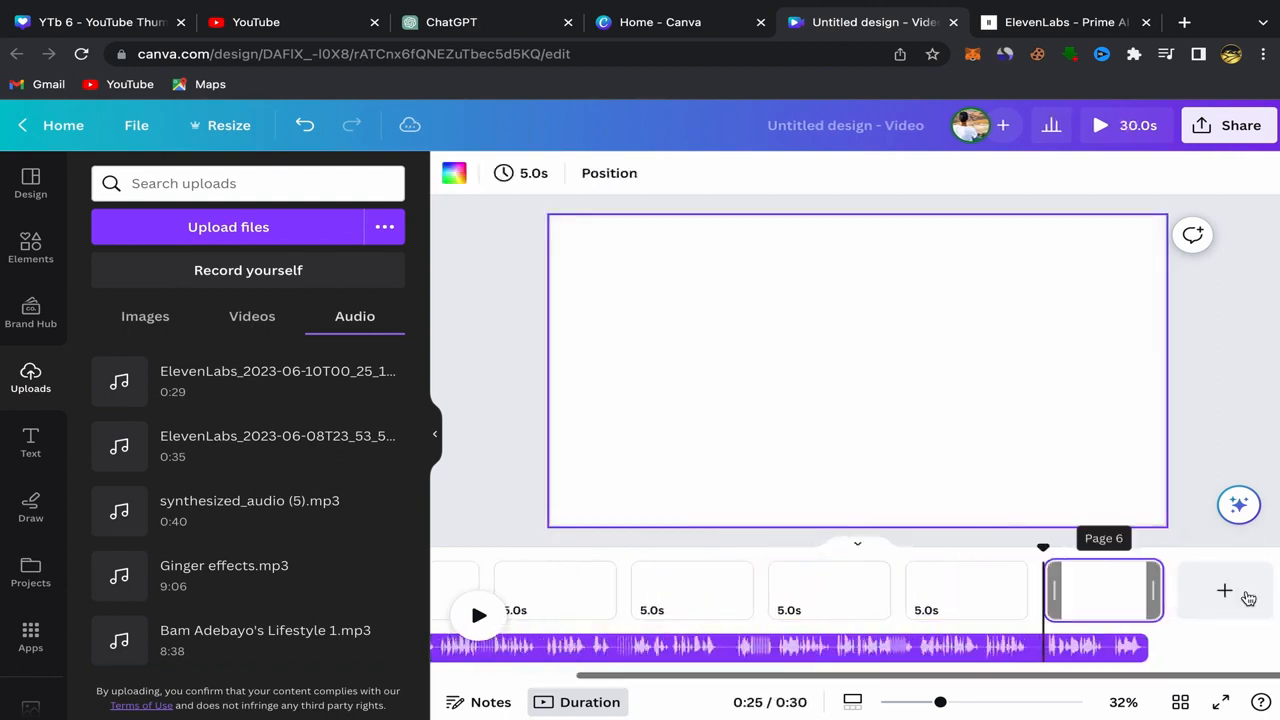
{"action": "left_click", "coordinate": [1246, 597]}
{"action": "left_click", "coordinate": [1233, 598]}
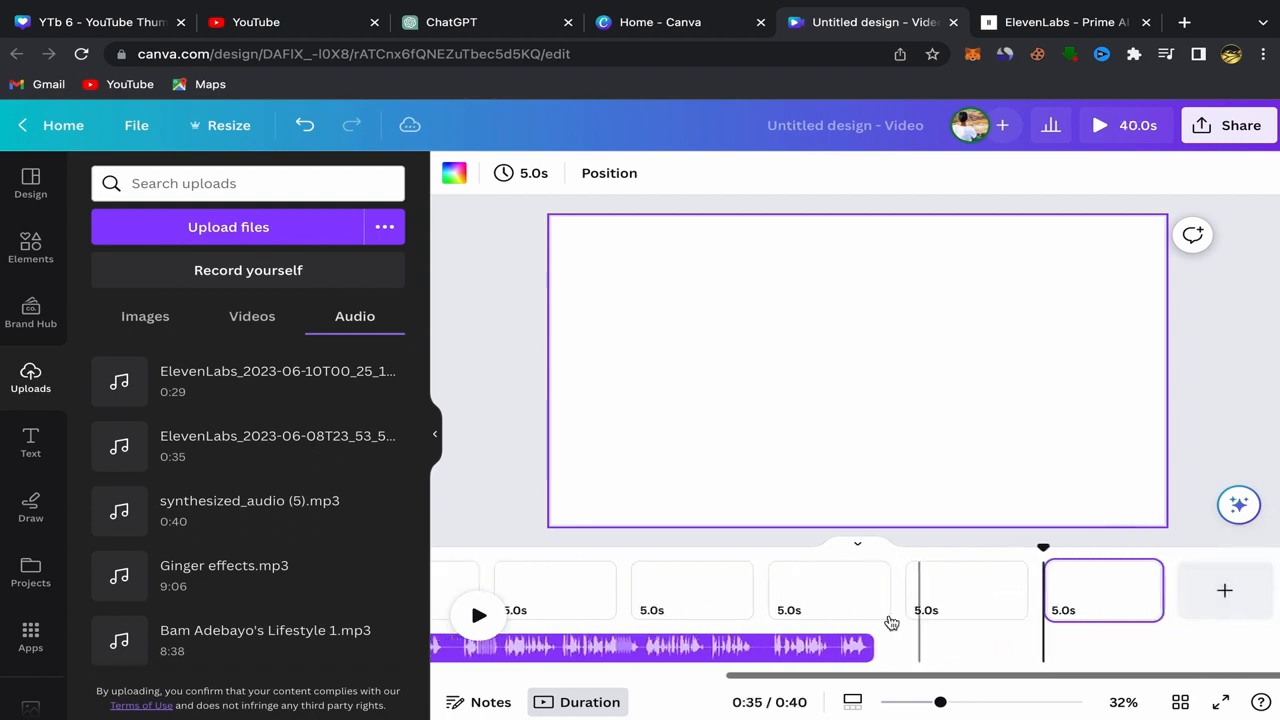
Play the opening seconds of the voiceover from the start of page 1, then return the playhead to the beginning
{"action": "scroll", "coordinate": [654, 606], "scroll_direction": "left", "scroll_amount": 10}
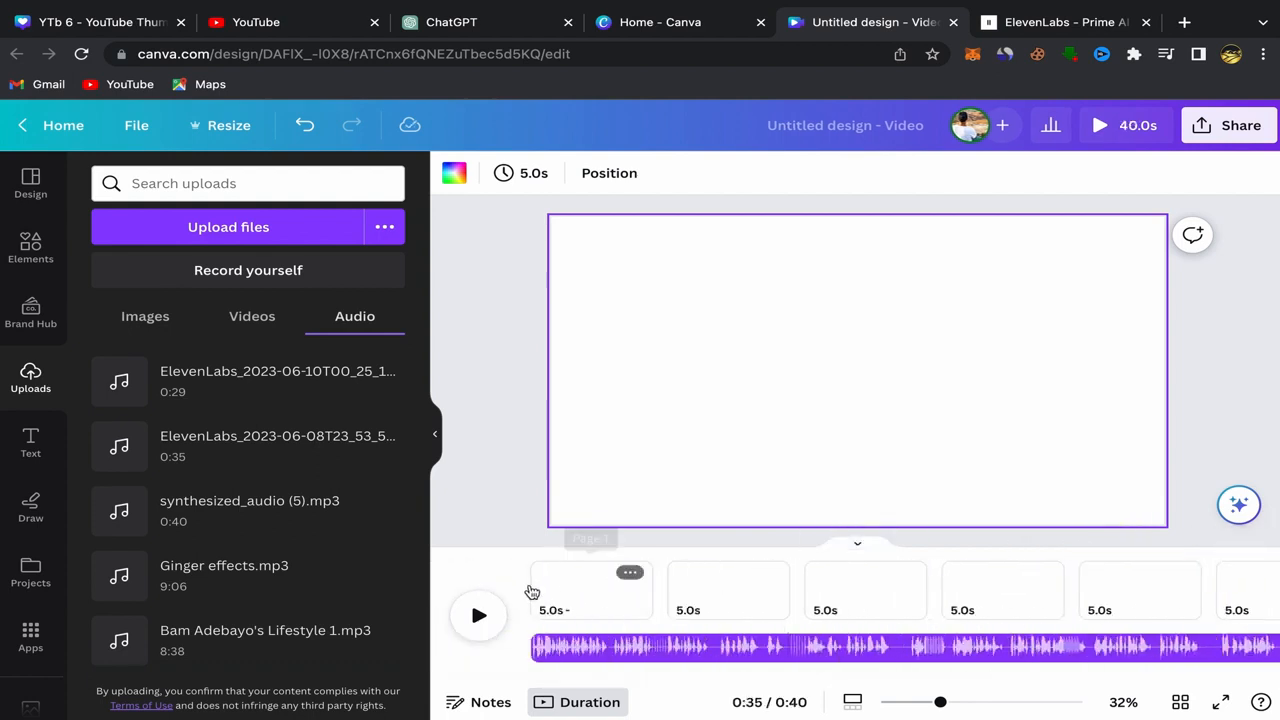
{"action": "left_click", "coordinate": [528, 590]}
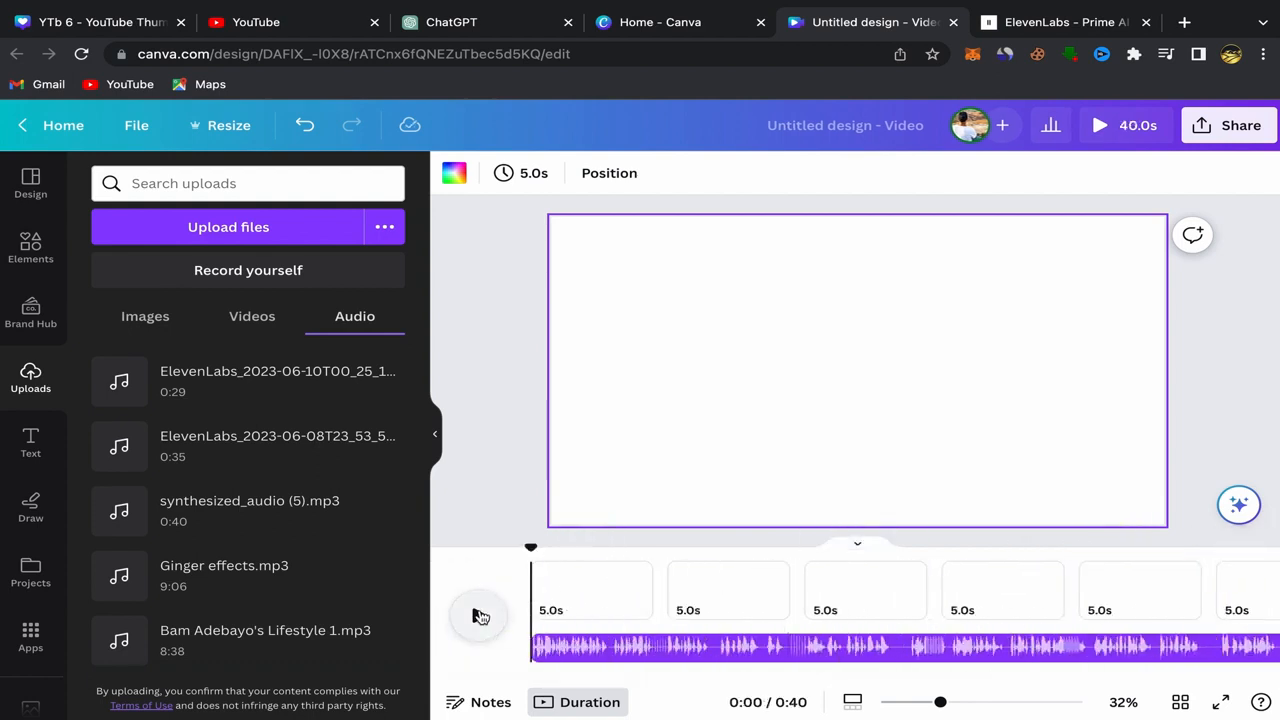
{"action": "left_click", "coordinate": [480, 616]}
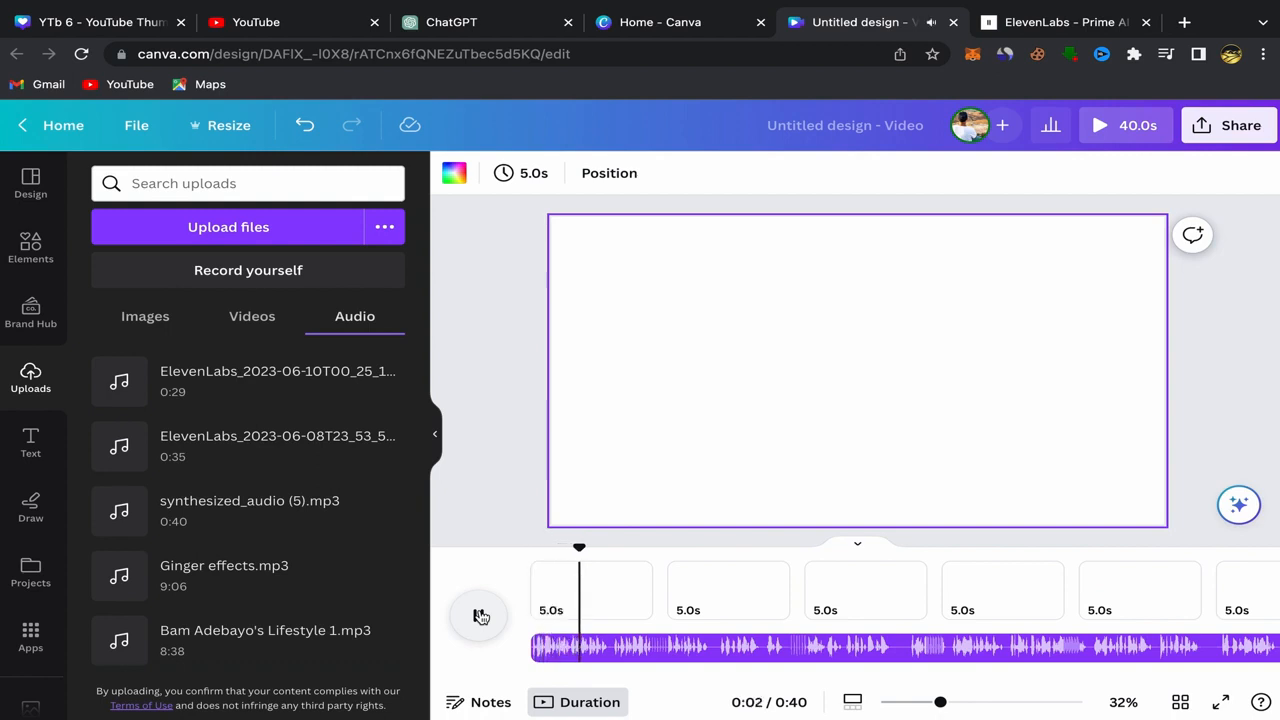
{"action": "left_click", "coordinate": [480, 616]}
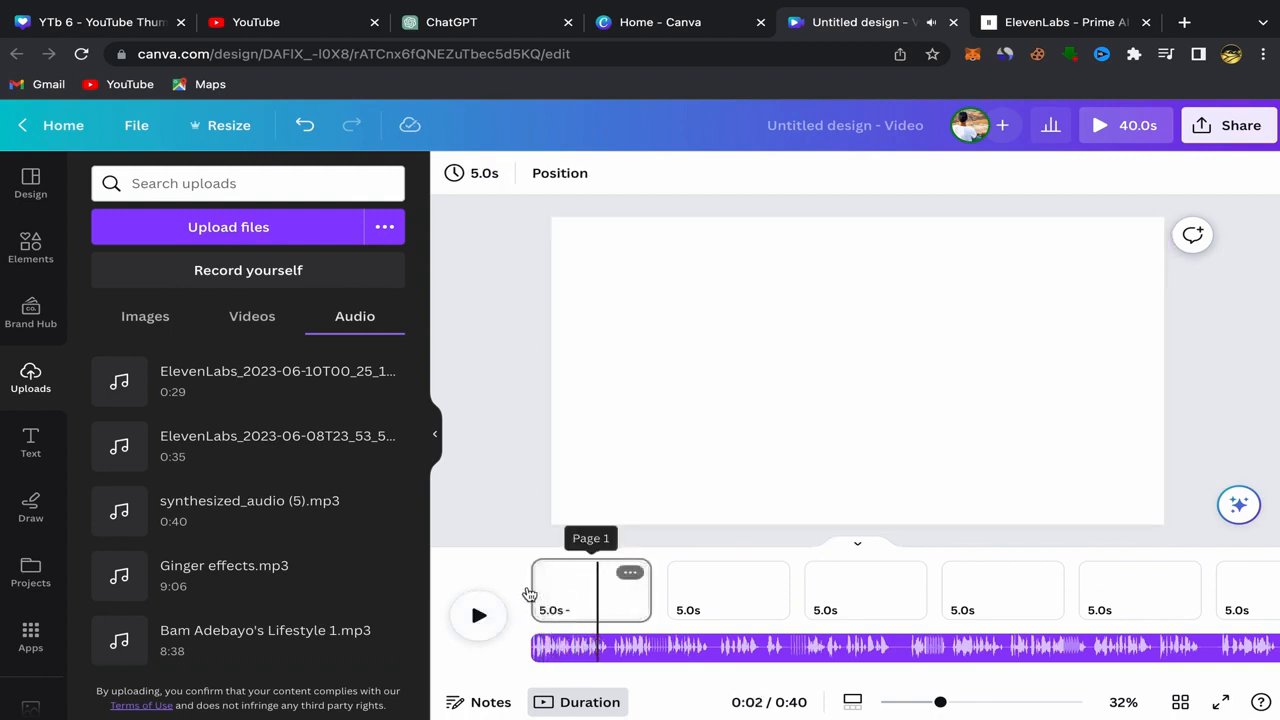
{"action": "left_click", "coordinate": [529, 594]}
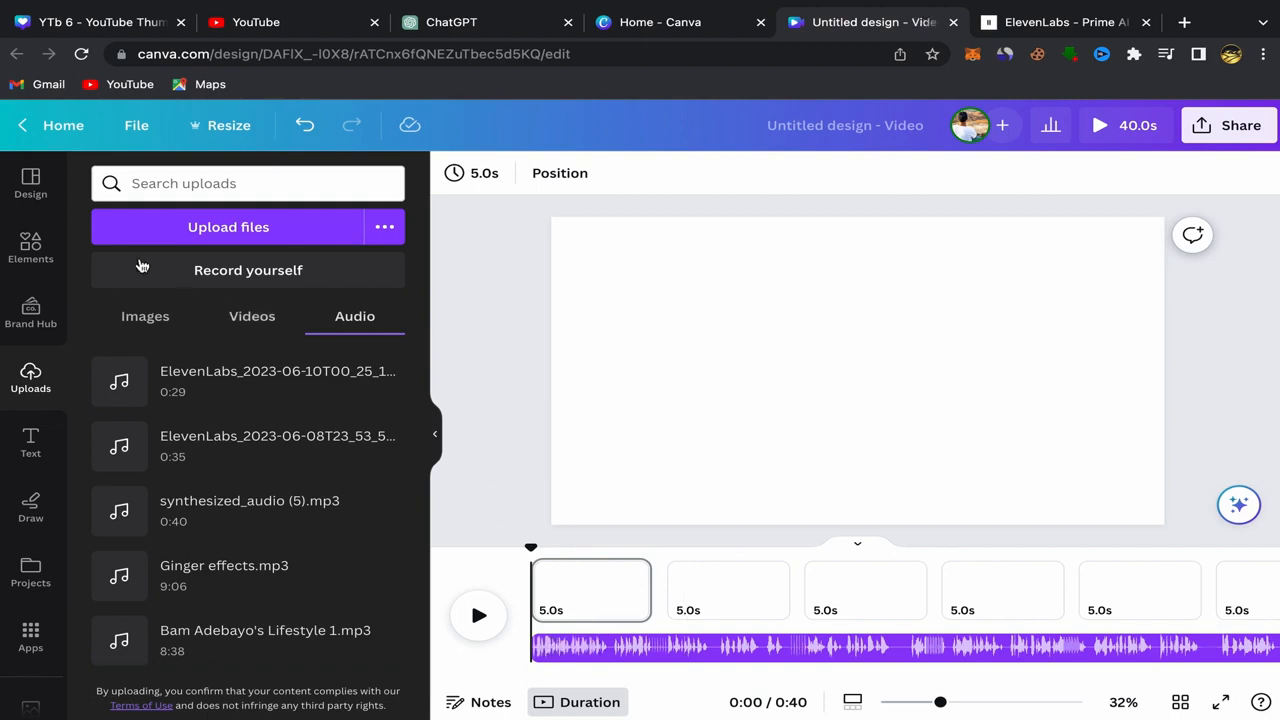
Search the elements library for "real estate" and show only the video results
{"action": "left_click", "coordinate": [12, 247]}
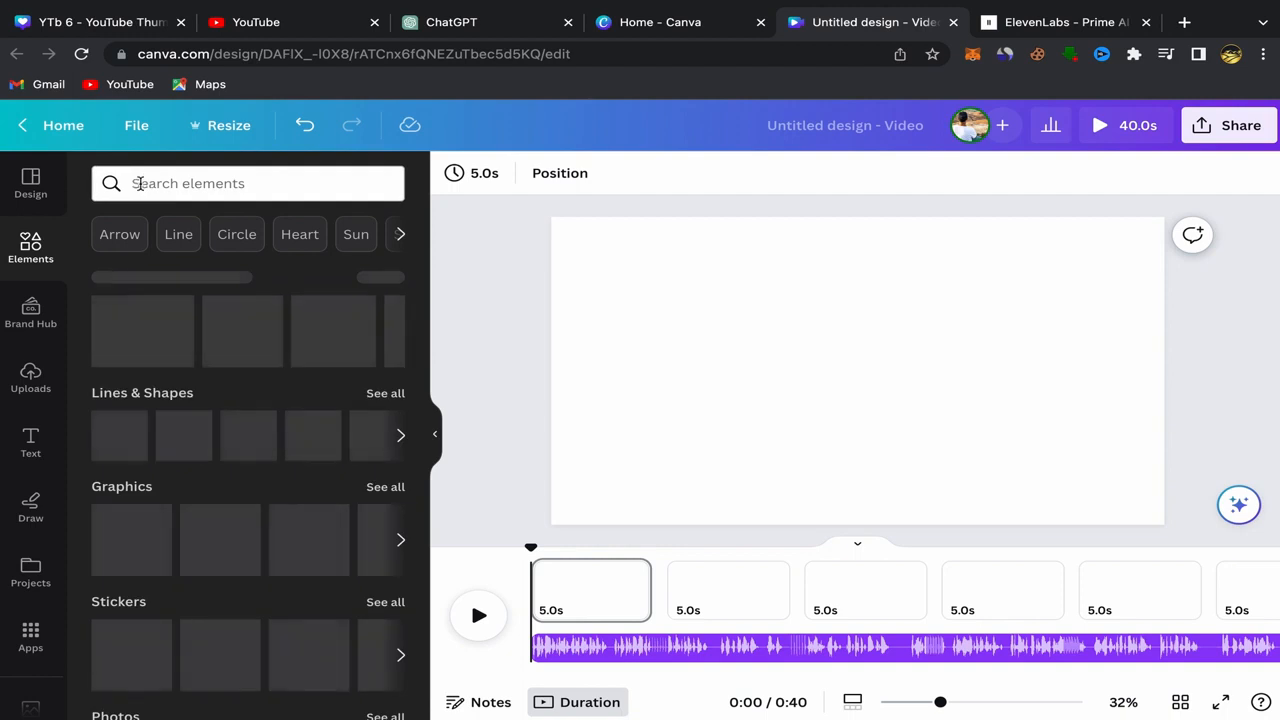
{"action": "left_click", "coordinate": [140, 184]}
{"action": "type", "text": "real"}
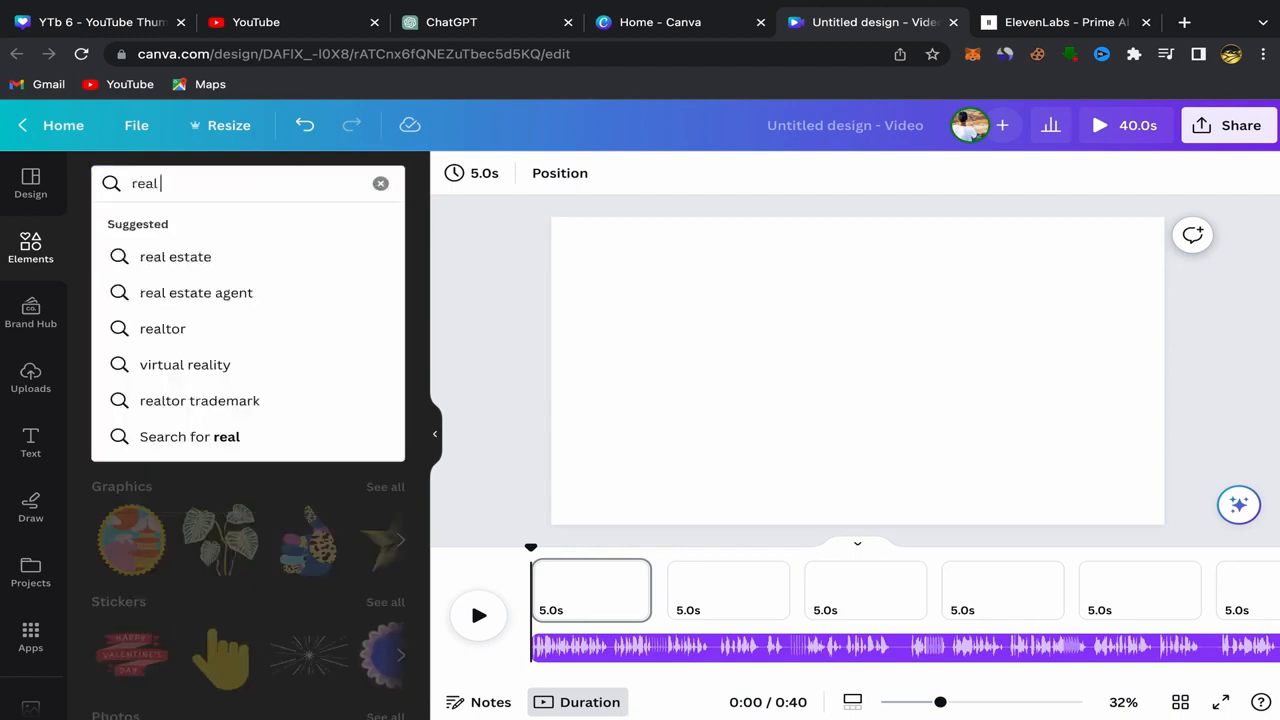
{"action": "type", "text": " es"}
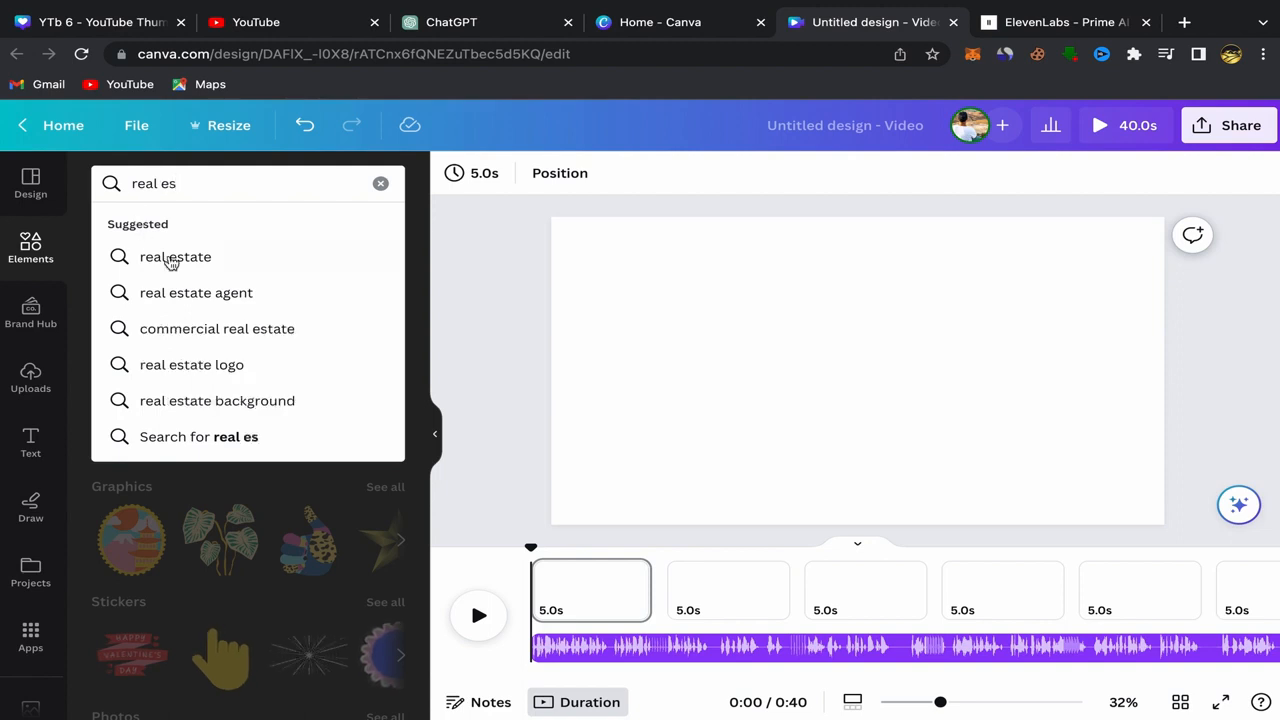
{"action": "left_click", "coordinate": [172, 261]}
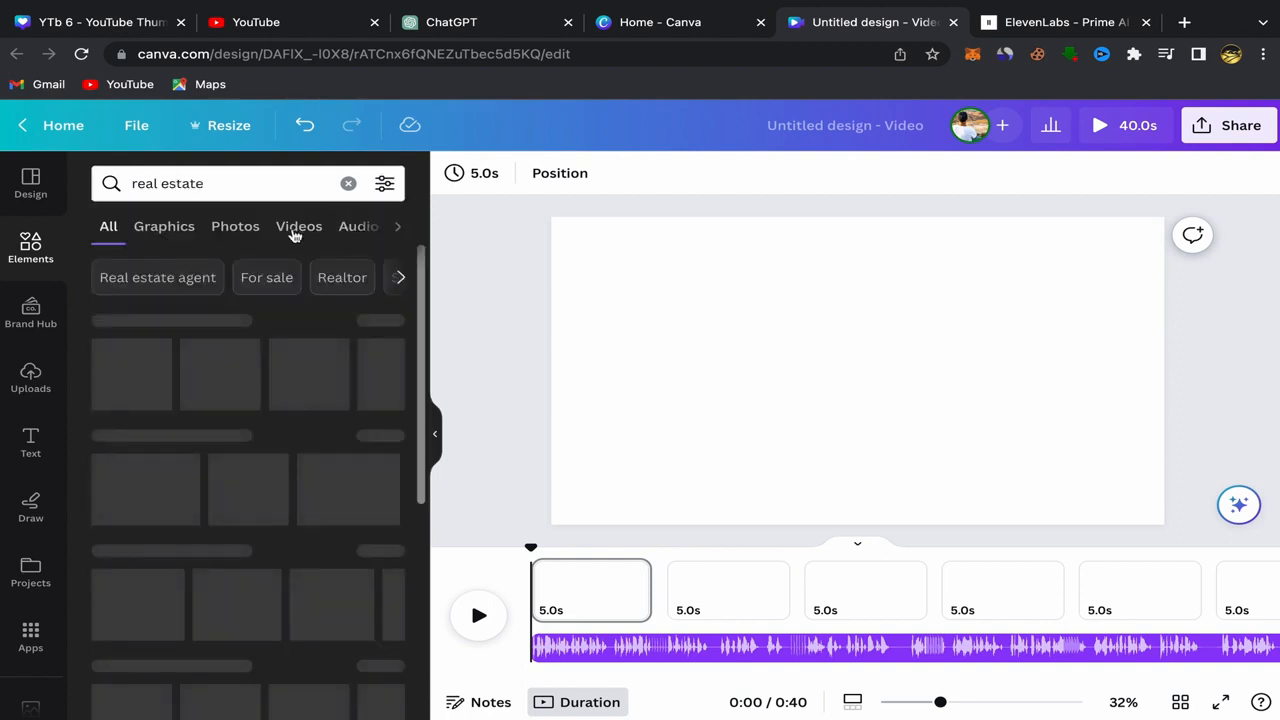
{"action": "left_click", "coordinate": [295, 230]}
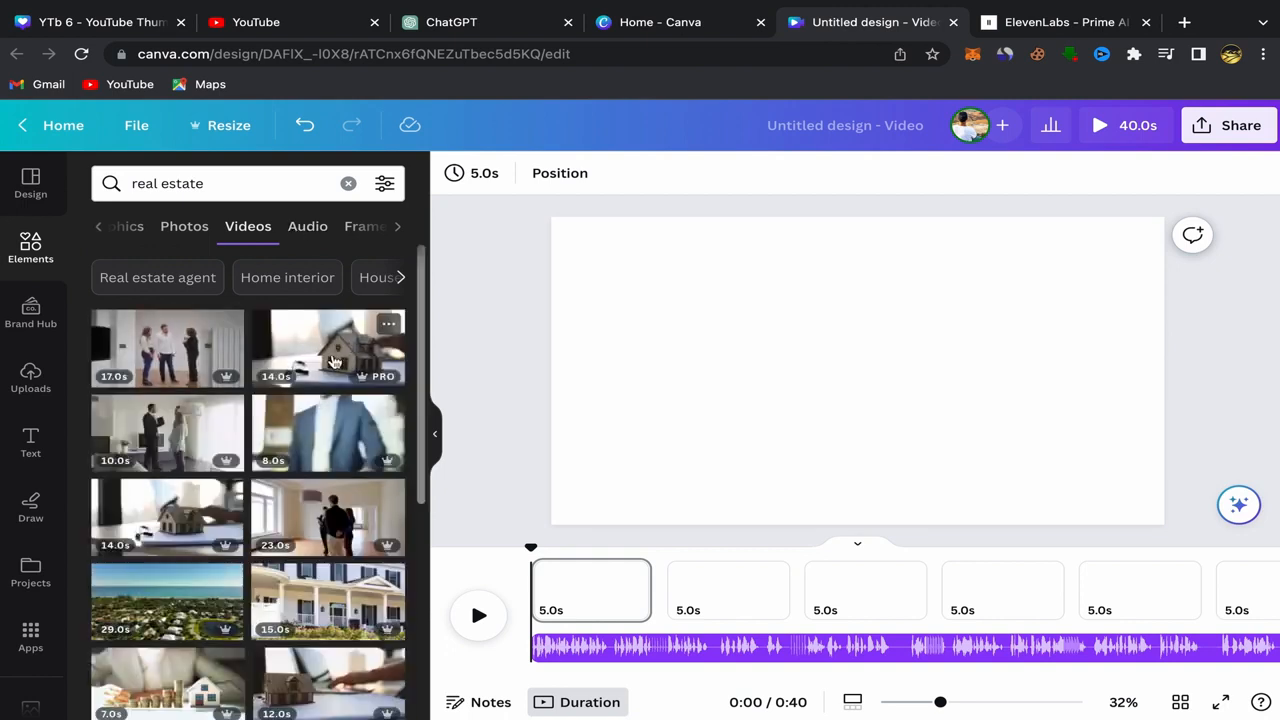
Add the 14-second clip of the wooden model house to page 1 and set it as the page's background
{"action": "left_click", "coordinate": [335, 362]}
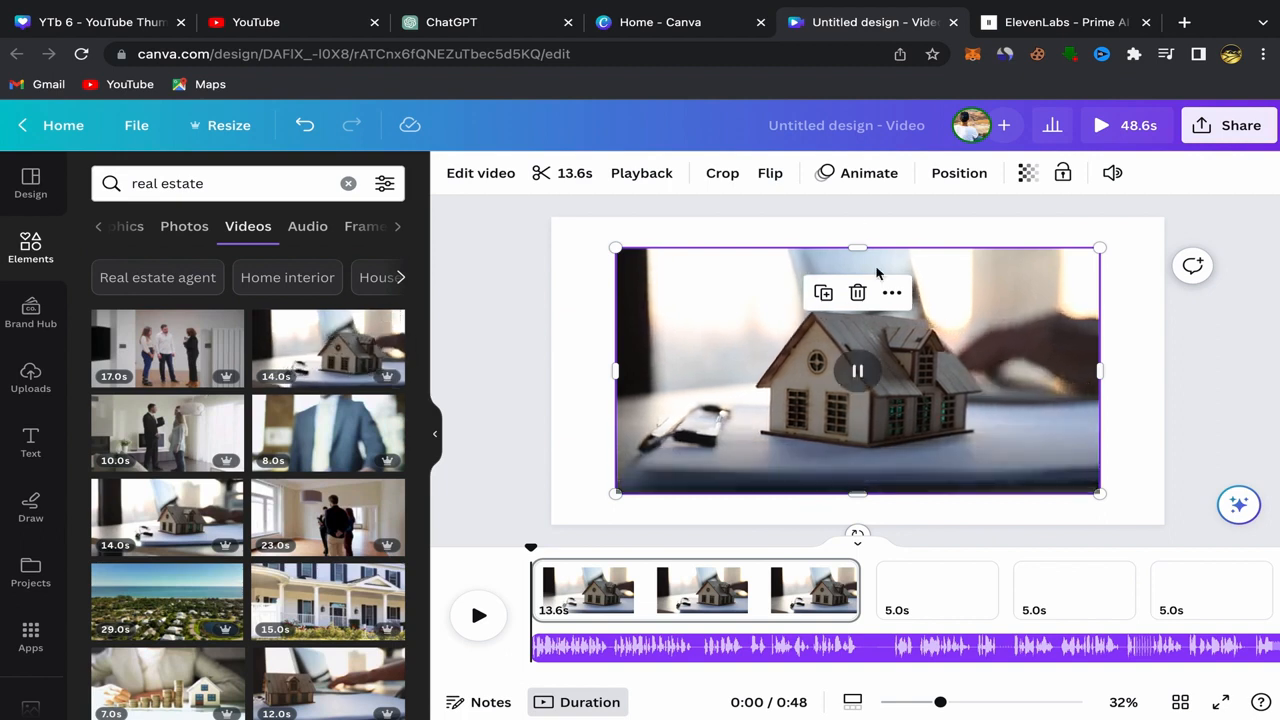
{"action": "left_click", "coordinate": [891, 292]}
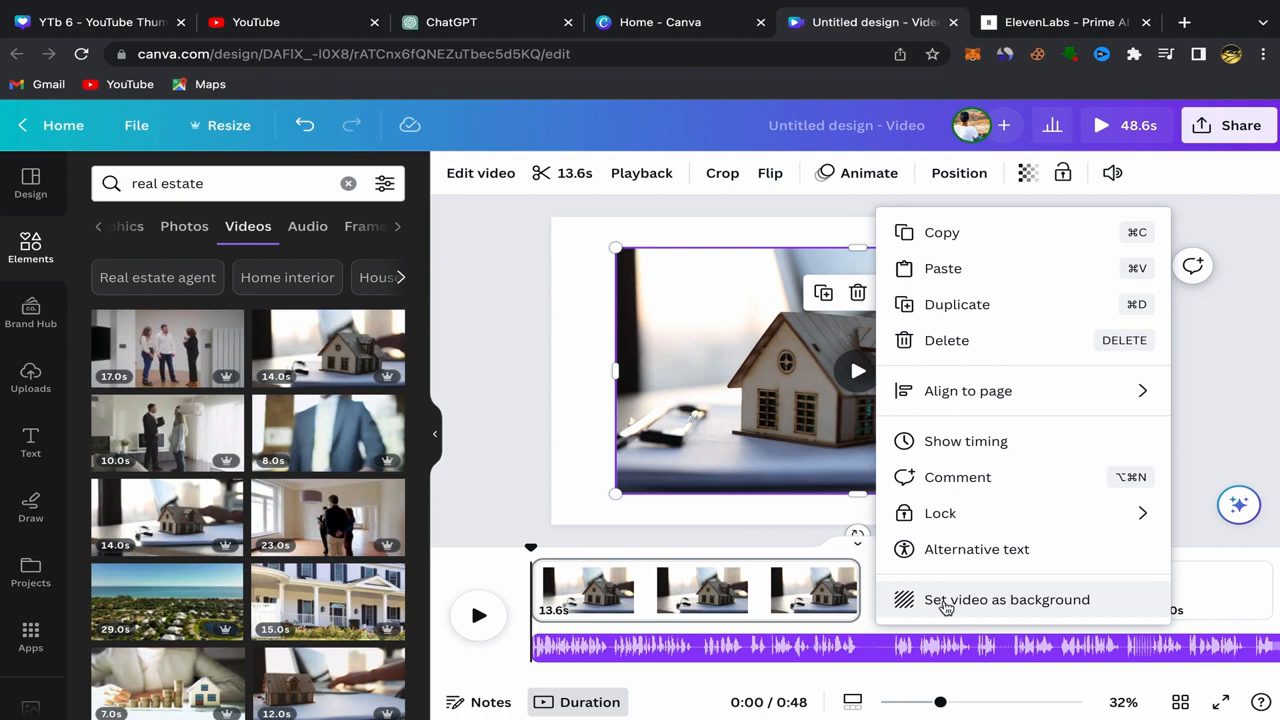
{"action": "left_click", "coordinate": [945, 603]}
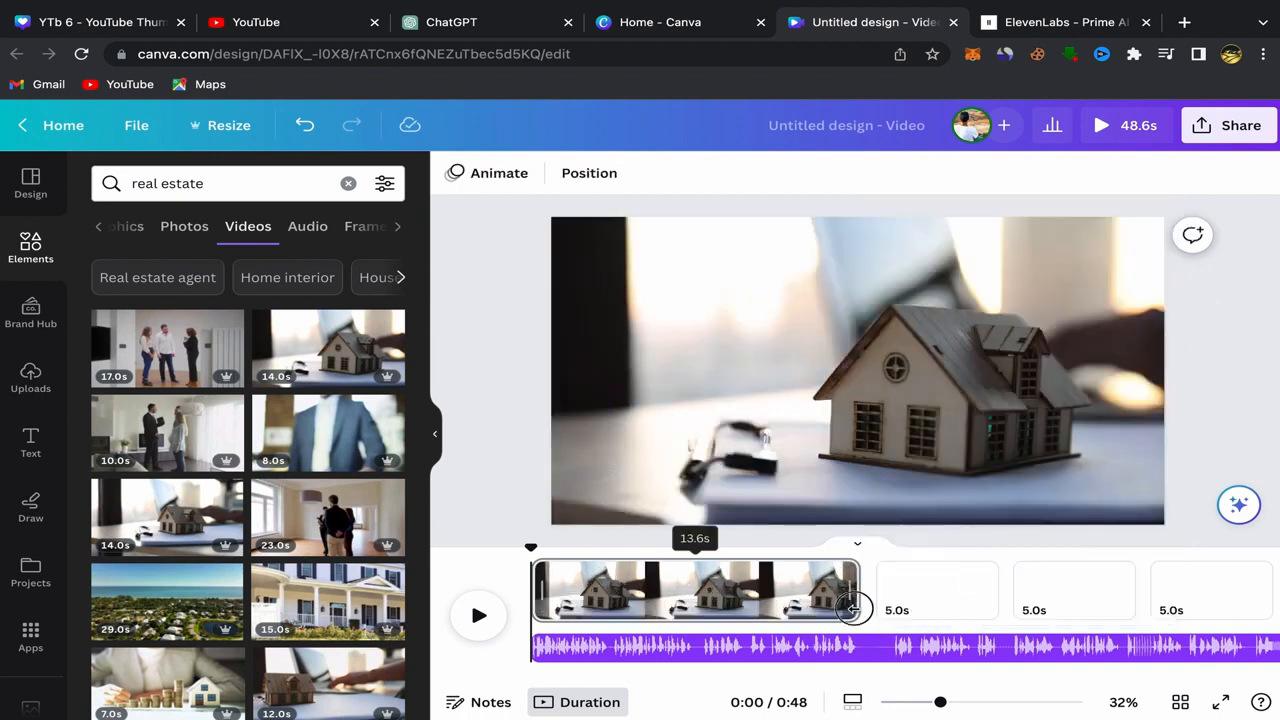
Trim page 1's model house clip to 3.4 seconds
{"action": "left_click_drag", "start_coordinate": [722, 600], "coordinate": [607, 598]}
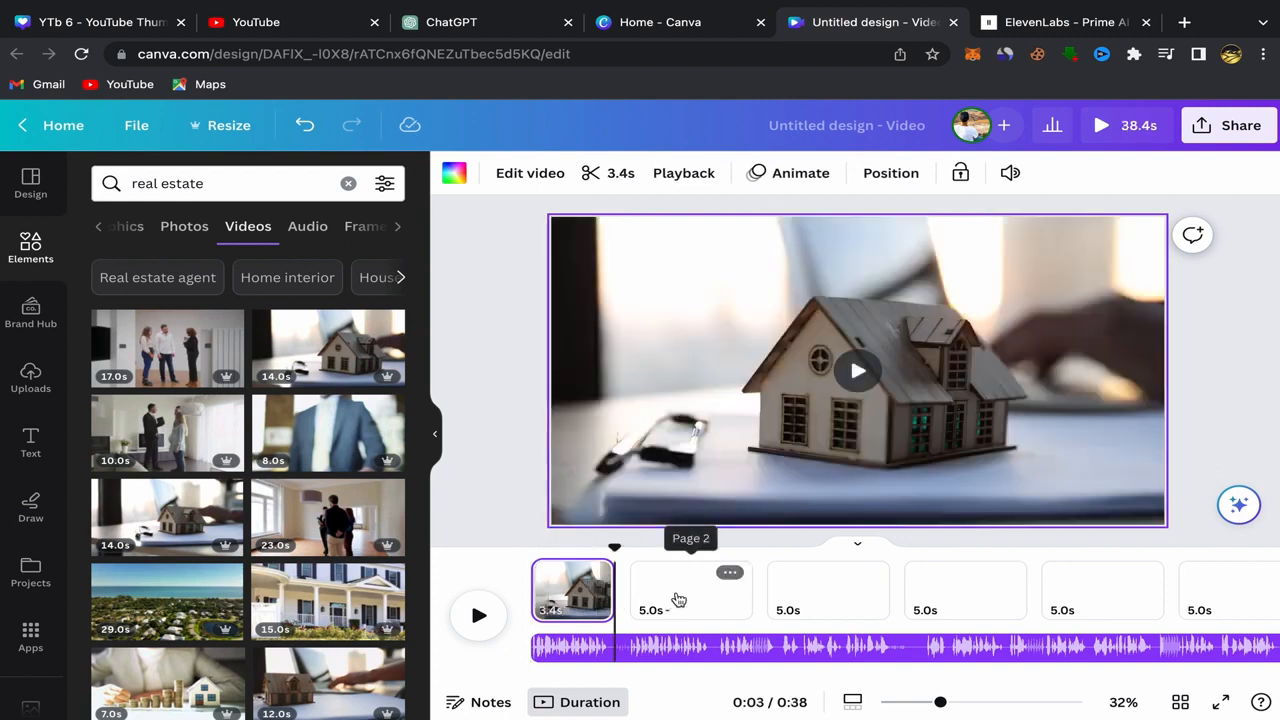
Set the 23-second clip of people viewing an empty room as page 2's background and trim it to 3.5 seconds
{"action": "left_click", "coordinate": [677, 597]}
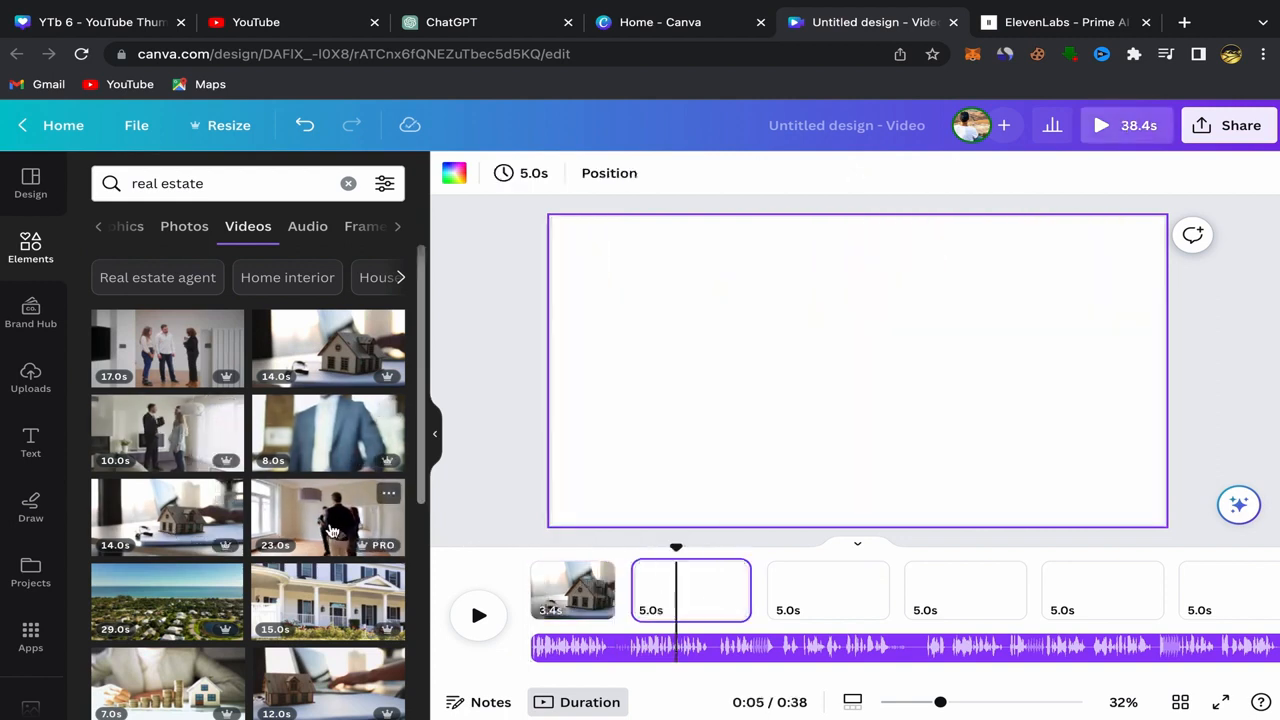
{"action": "left_click", "coordinate": [335, 523]}
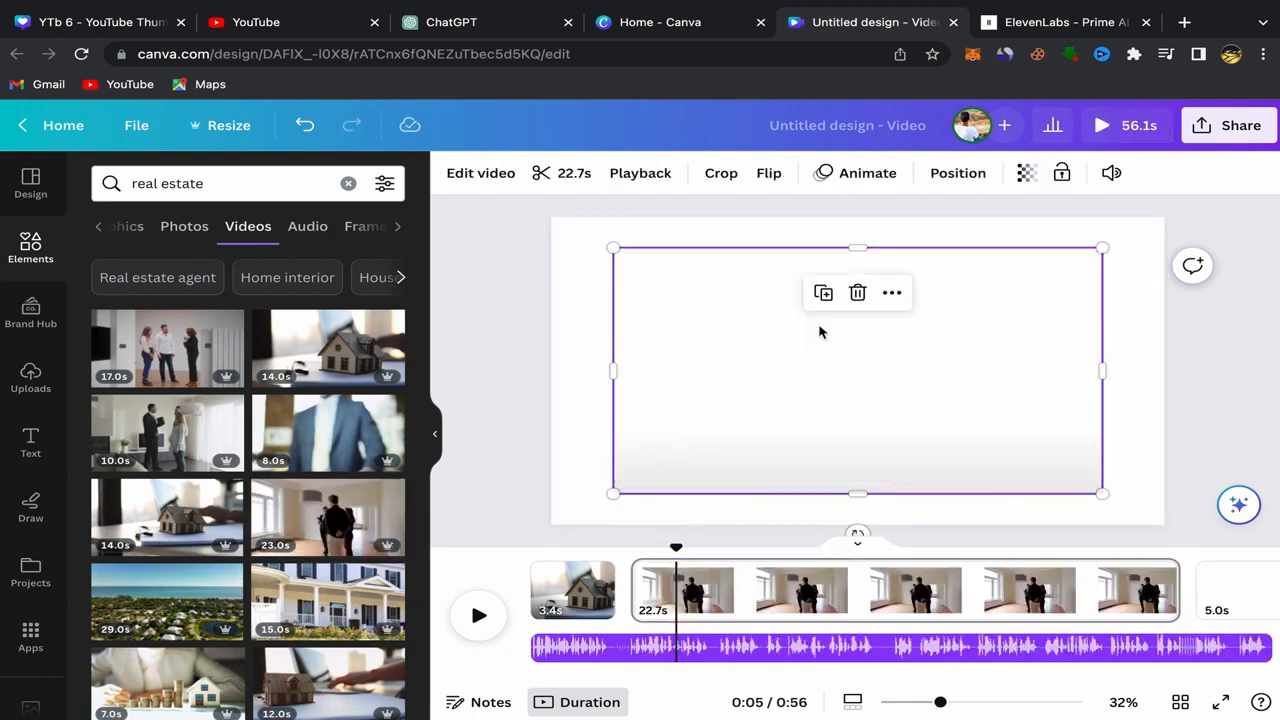
{"action": "left_click", "coordinate": [896, 296]}
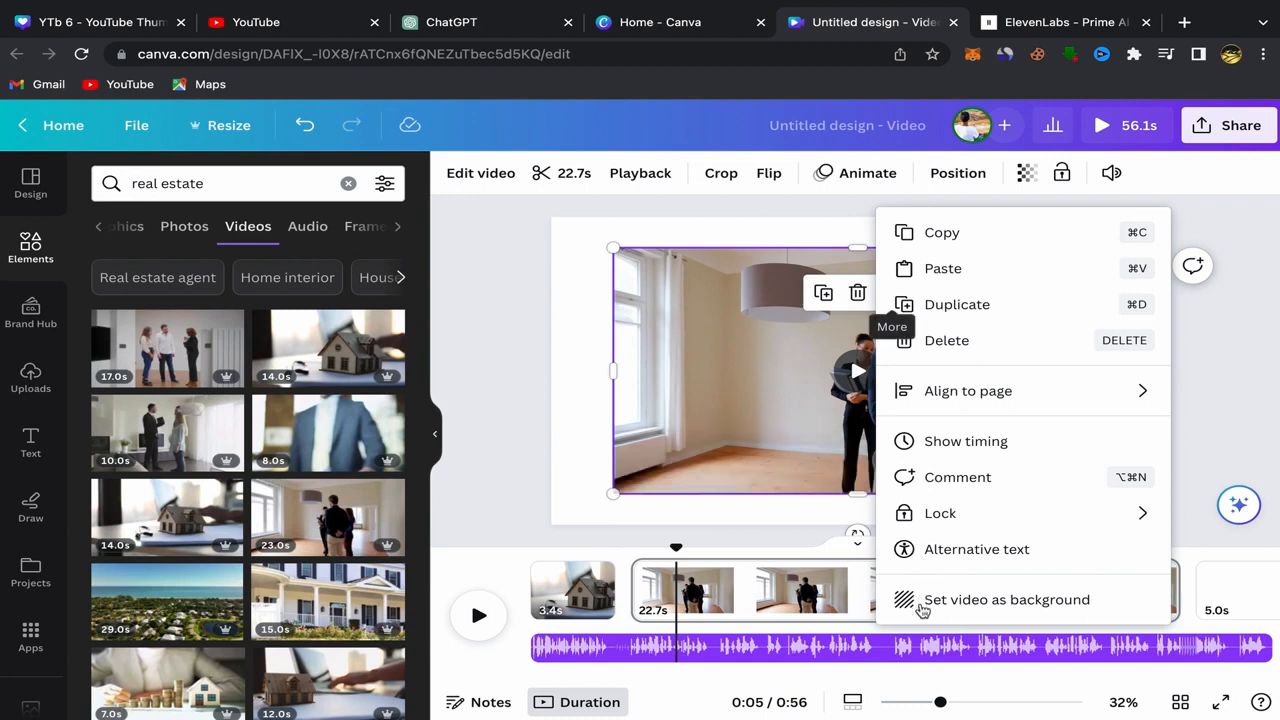
{"action": "left_click", "coordinate": [915, 600]}
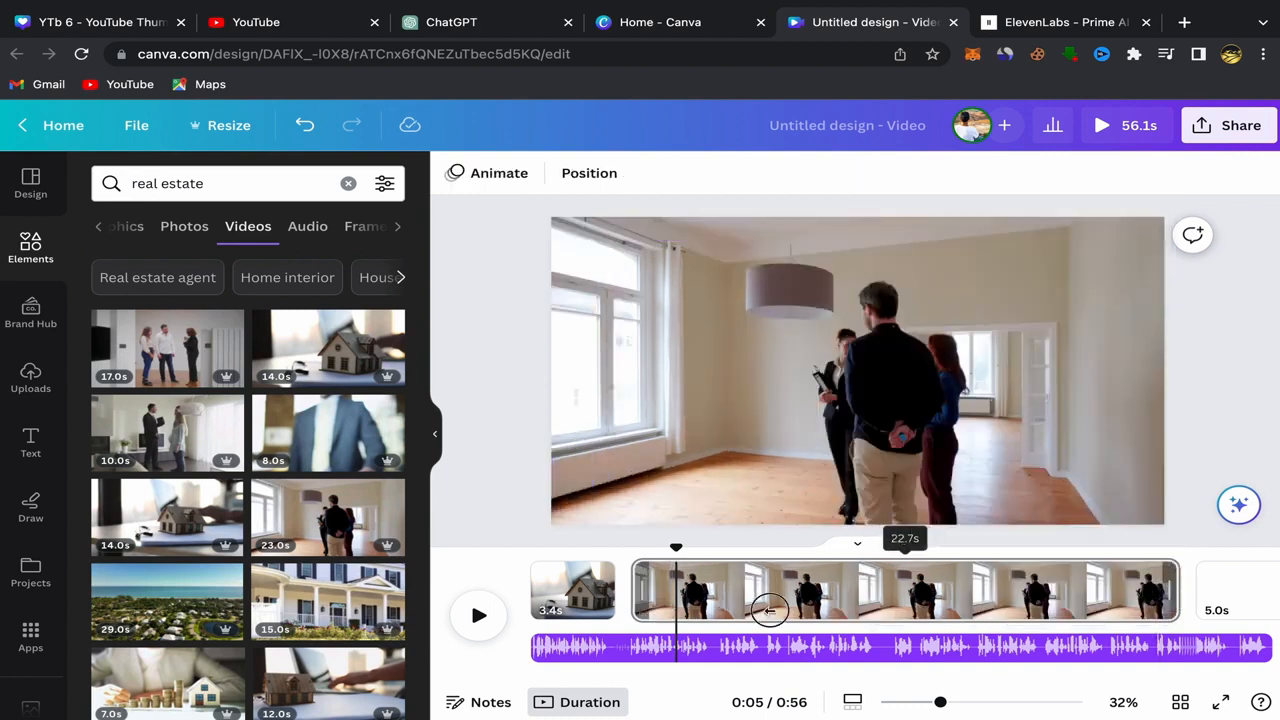
{"action": "left_click_drag", "start_coordinate": [769, 610], "coordinate": [639, 598]}
Set the 29-second aerial clip of the coastal neighbourhood as page 3's background and trim it to 3.8 seconds
{"action": "left_click", "coordinate": [736, 593]}
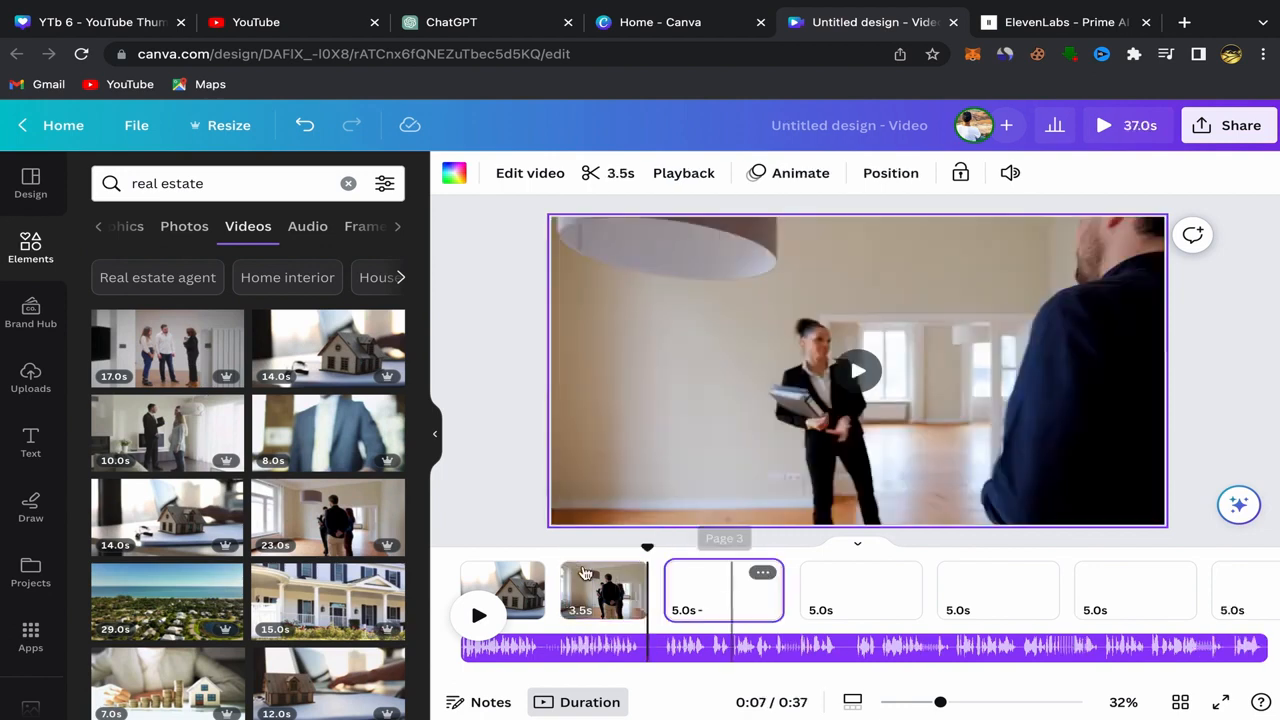
{"action": "scroll", "coordinate": [296, 521], "scroll_direction": "down", "scroll_amount": 1}
{"action": "scroll", "coordinate": [296, 521], "scroll_direction": "down", "scroll_amount": 1}
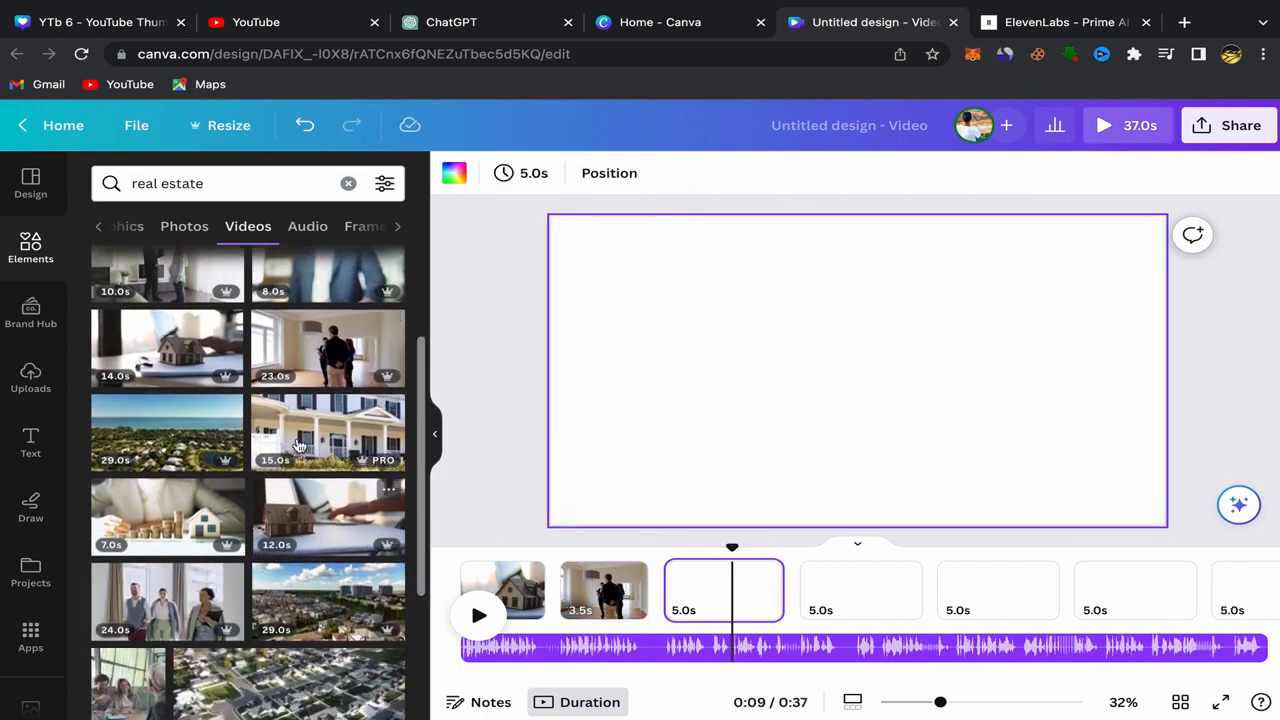
{"action": "left_click", "coordinate": [174, 438]}
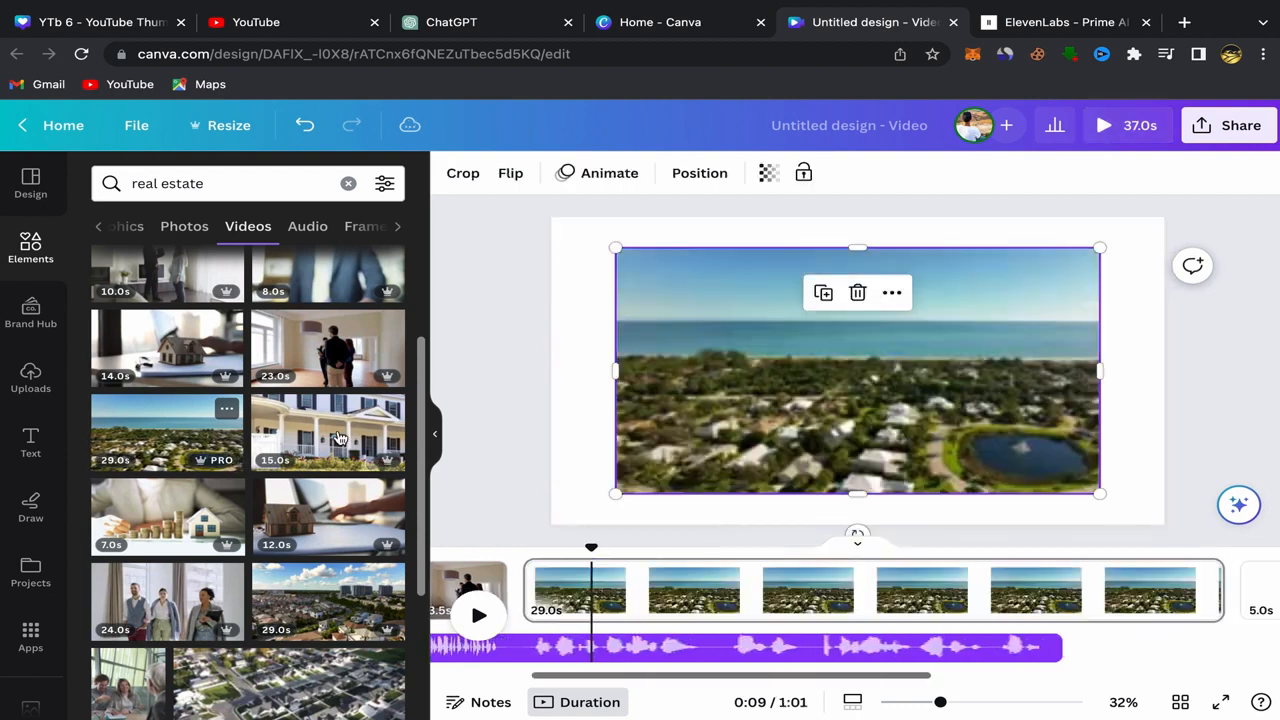
{"action": "left_click", "coordinate": [892, 293]}
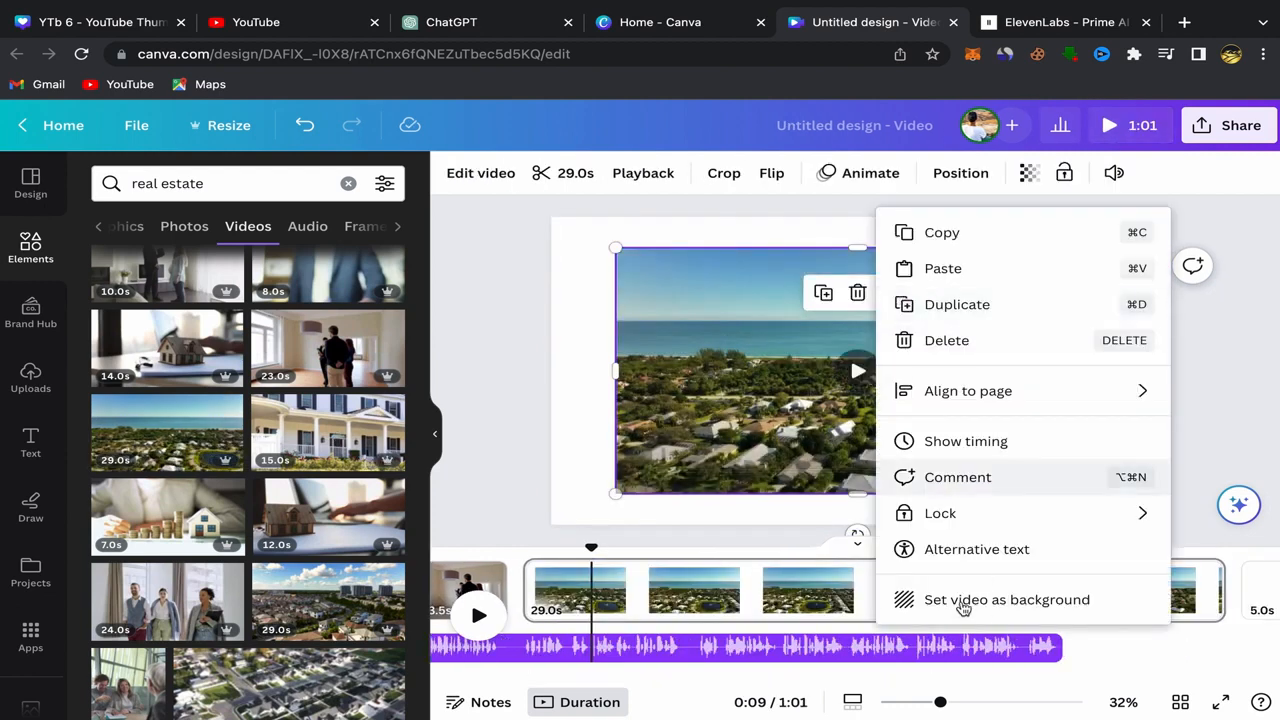
{"action": "left_click", "coordinate": [1135, 600]}
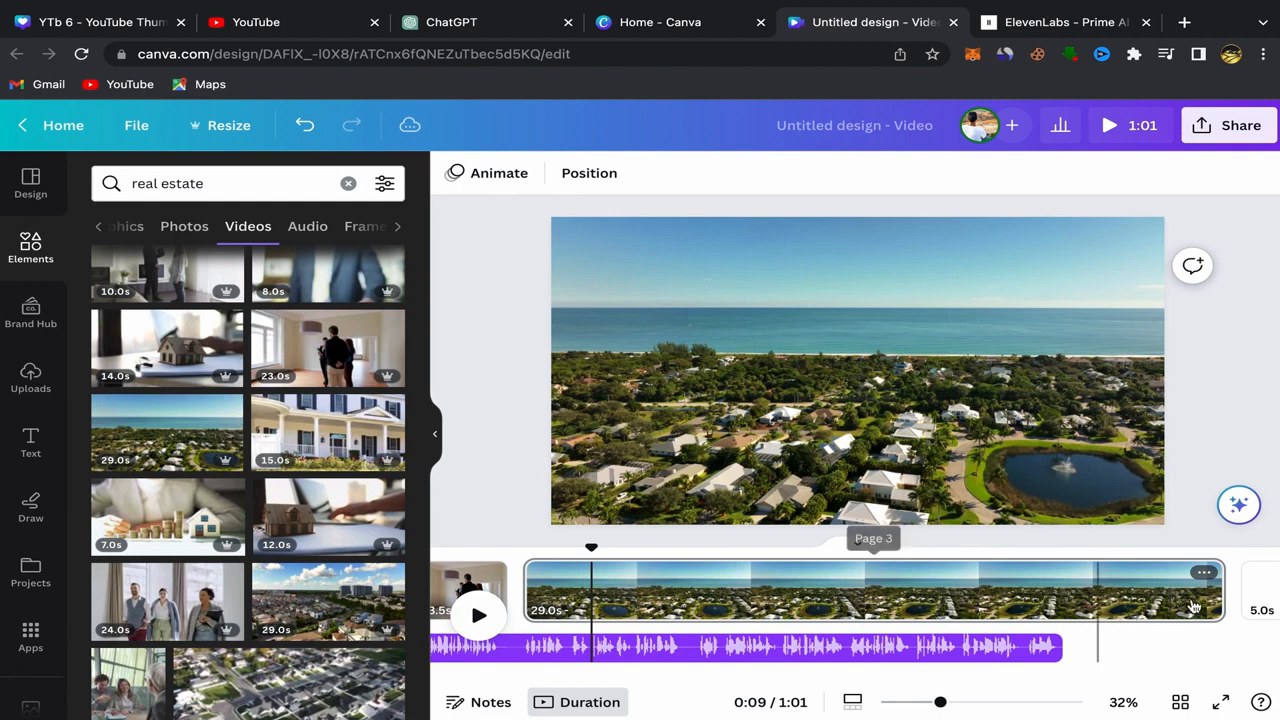
{"action": "left_click_drag", "start_coordinate": [1164, 594], "coordinate": [651, 594]}
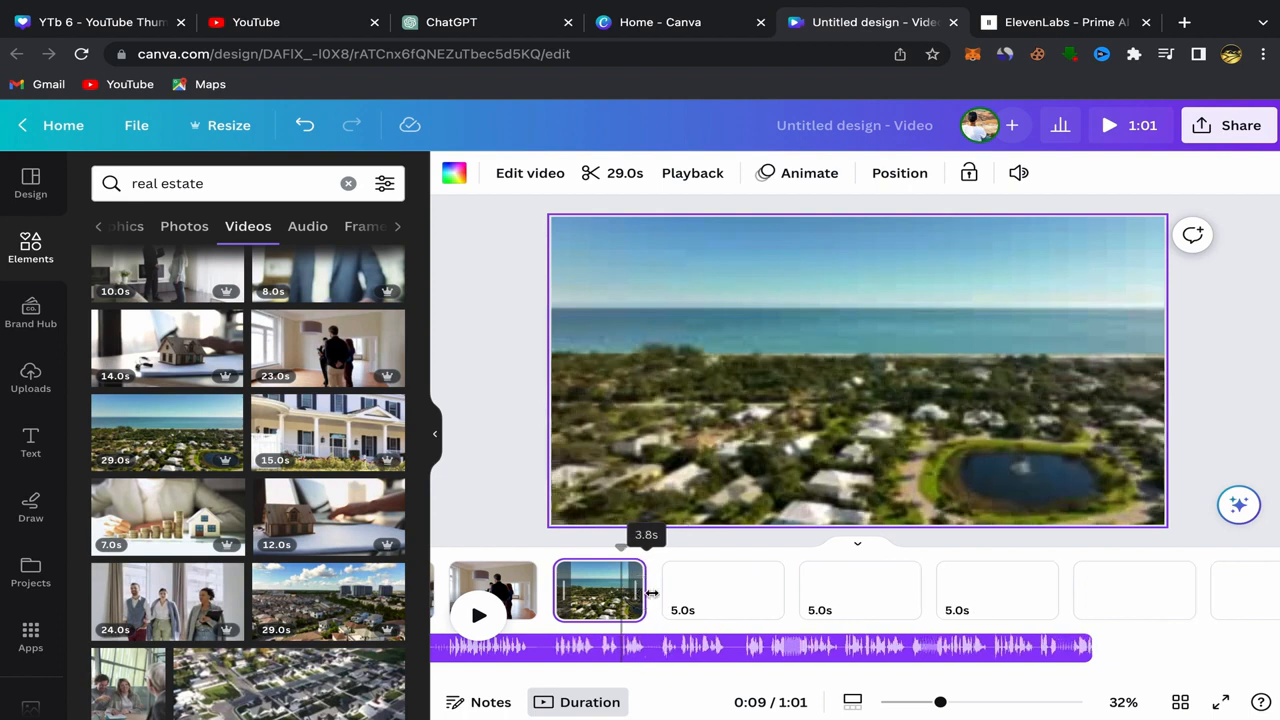
Set the 12-second clip of a wooden model house beside a laptop as page 4's background and trim it to 3.8 seconds
{"action": "left_click", "coordinate": [707, 588]}
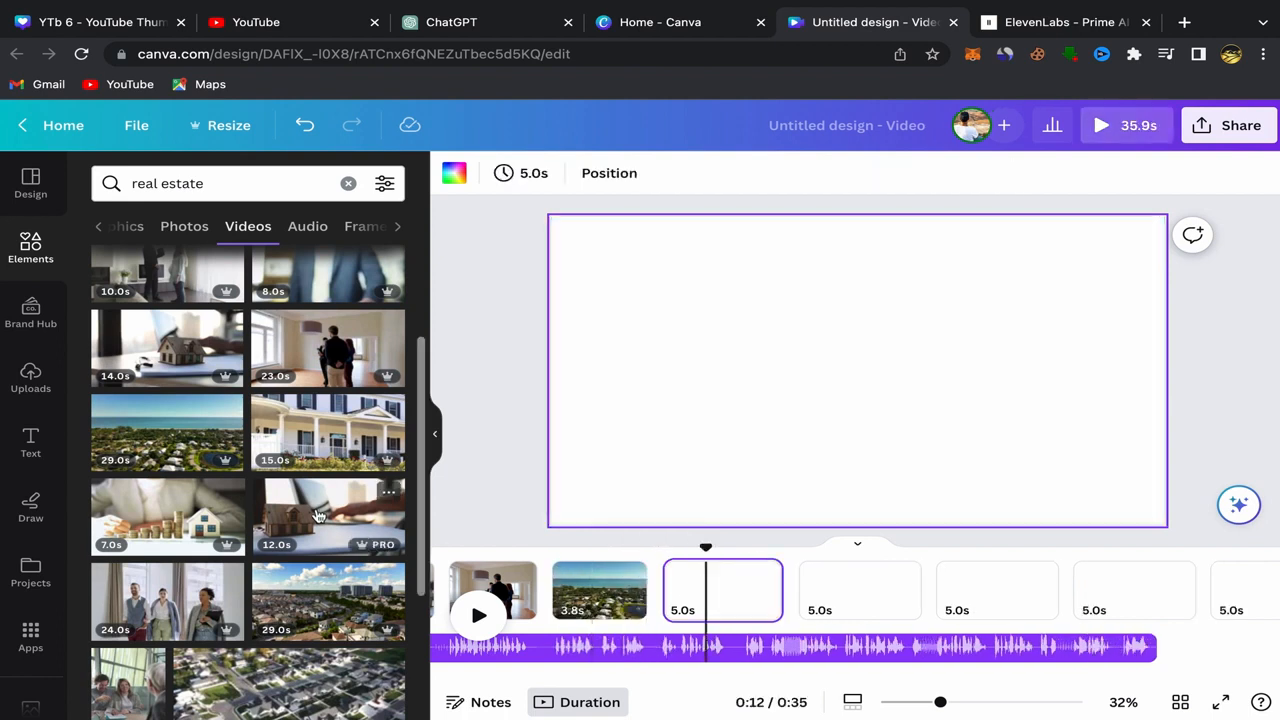
{"action": "scroll", "coordinate": [218, 487], "scroll_direction": "down", "scroll_amount": 1}
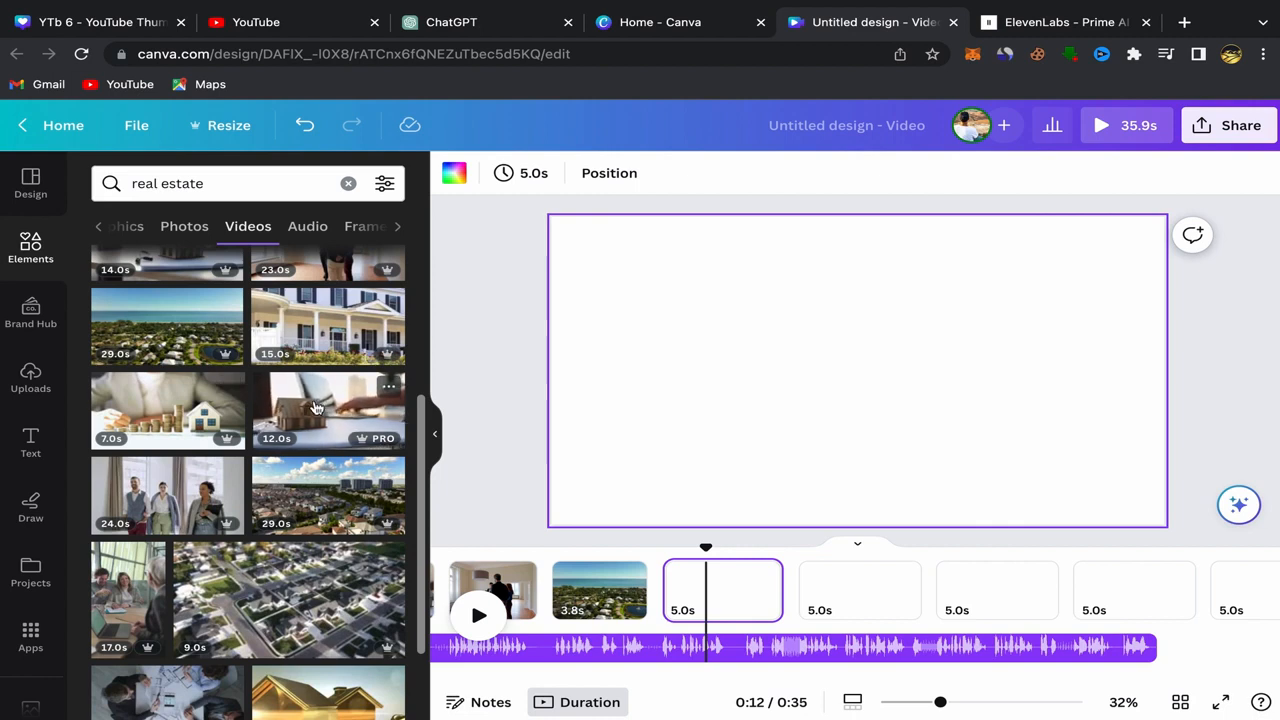
{"action": "left_click", "coordinate": [314, 407]}
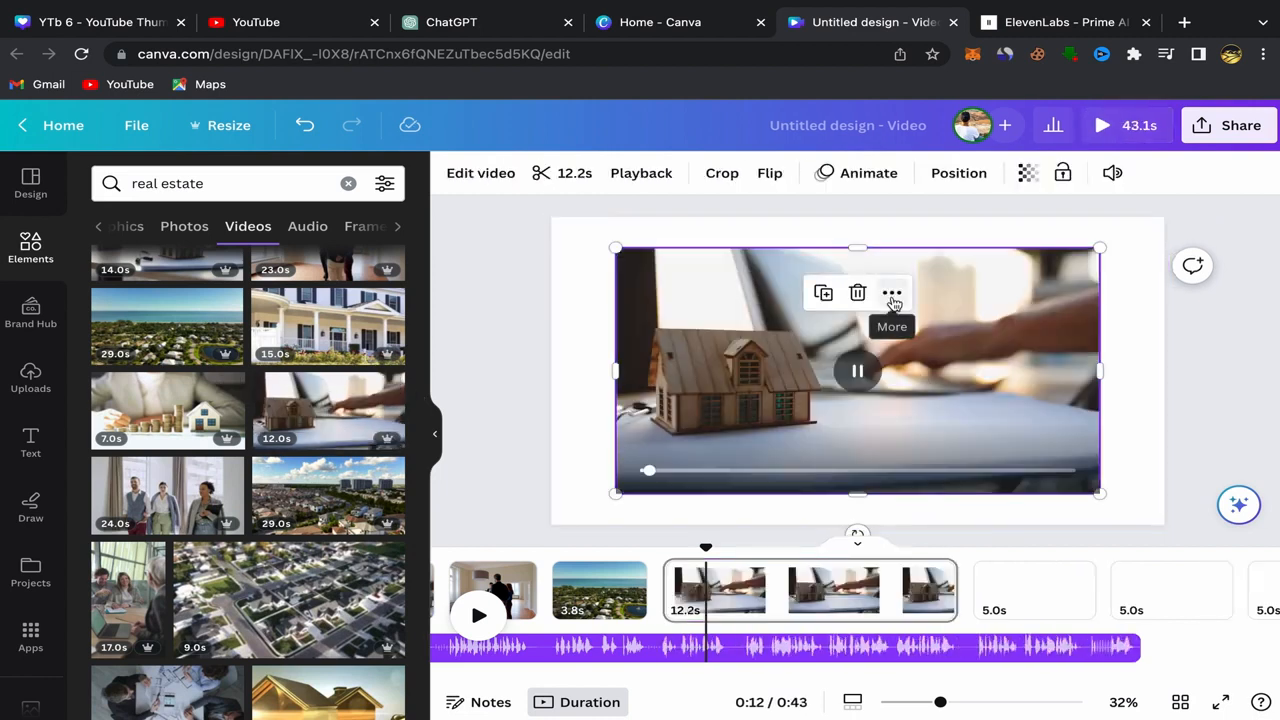
{"action": "left_click", "coordinate": [891, 294]}
{"action": "left_click", "coordinate": [903, 600]}
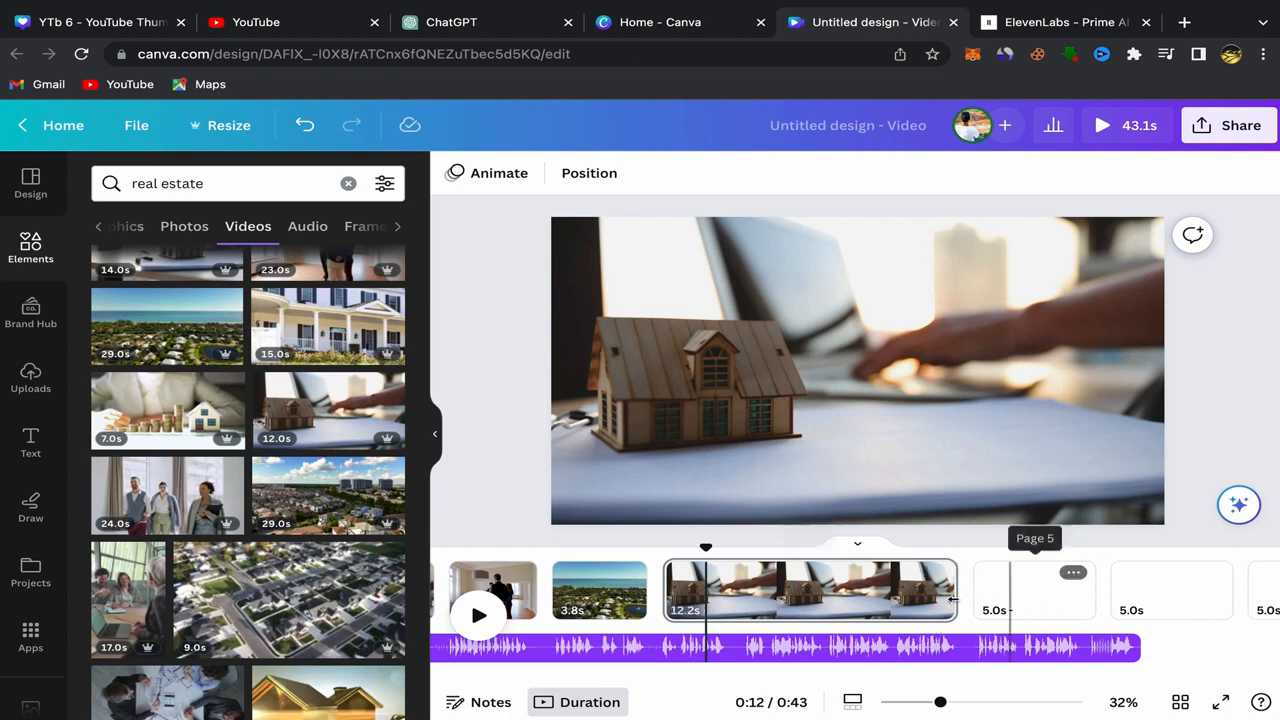
{"action": "left_click_drag", "start_coordinate": [952, 598], "coordinate": [750, 598]}
Set the 7-second clip of coin stacks beside a small house as page 5's background and trim it to 3.7 seconds
{"action": "left_click", "coordinate": [800, 594]}
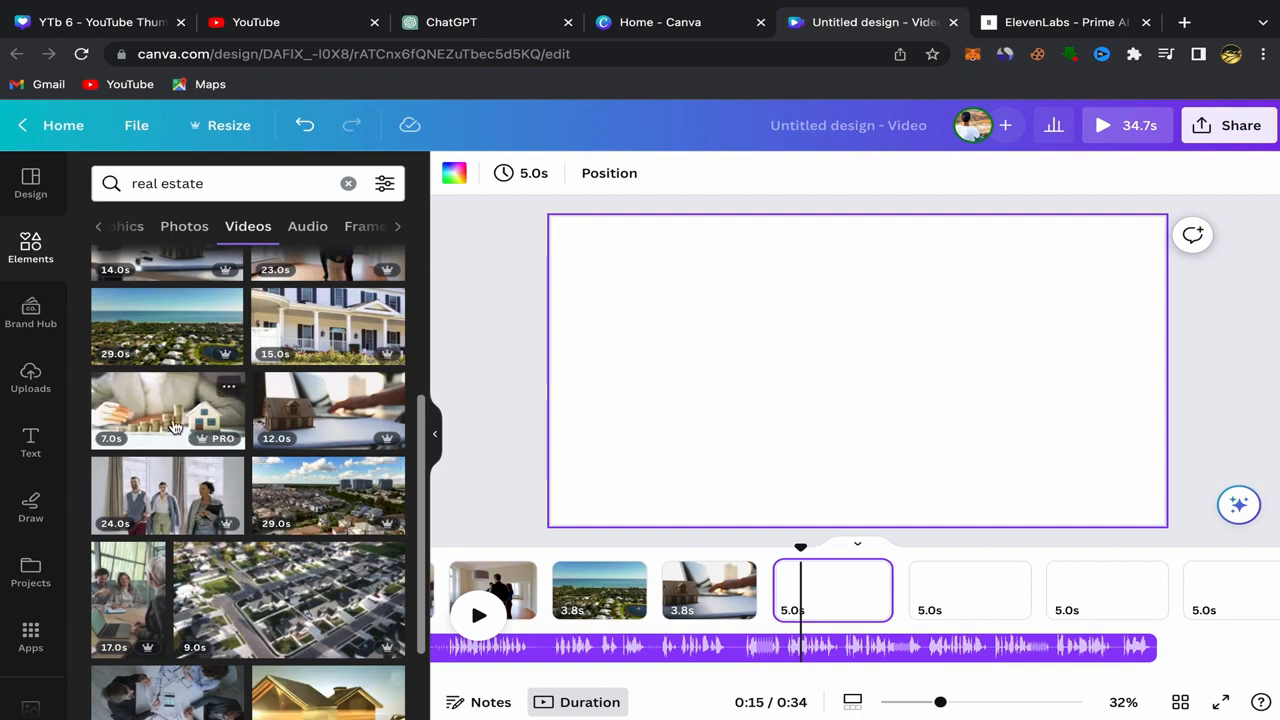
{"action": "left_click", "coordinate": [173, 427]}
{"action": "right_click", "coordinate": [880, 337]}
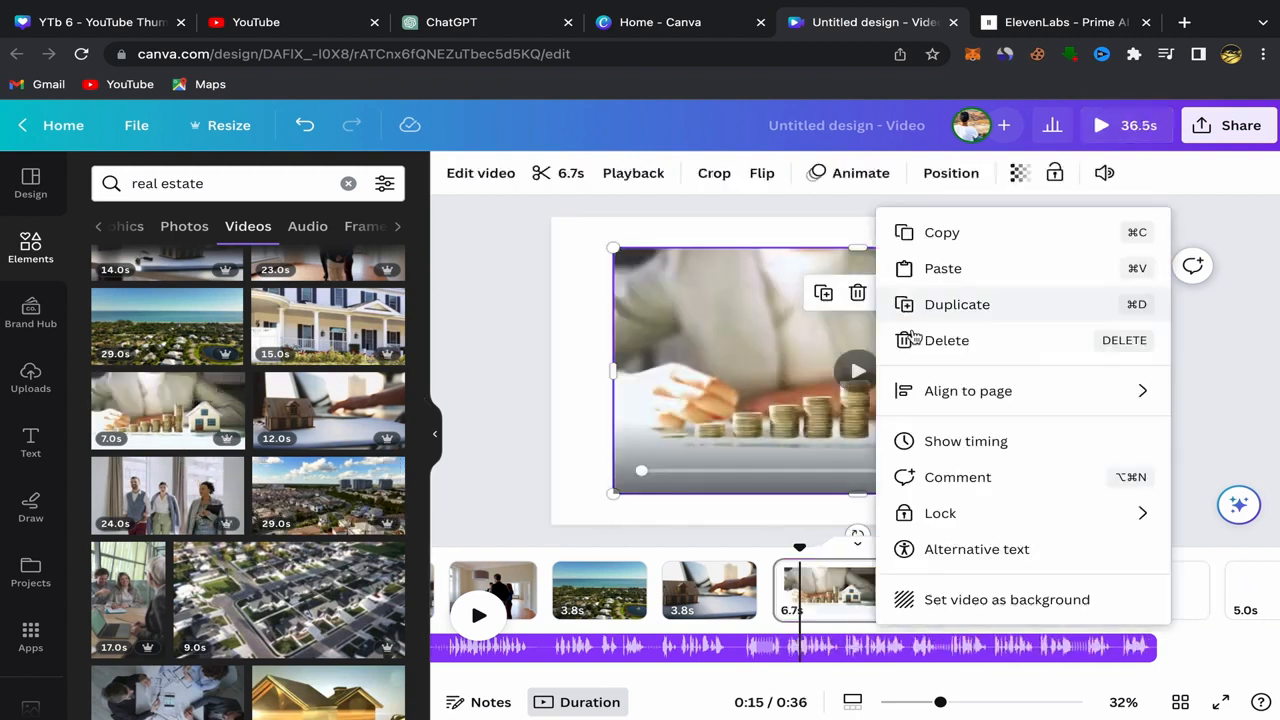
{"action": "left_click", "coordinate": [942, 599]}
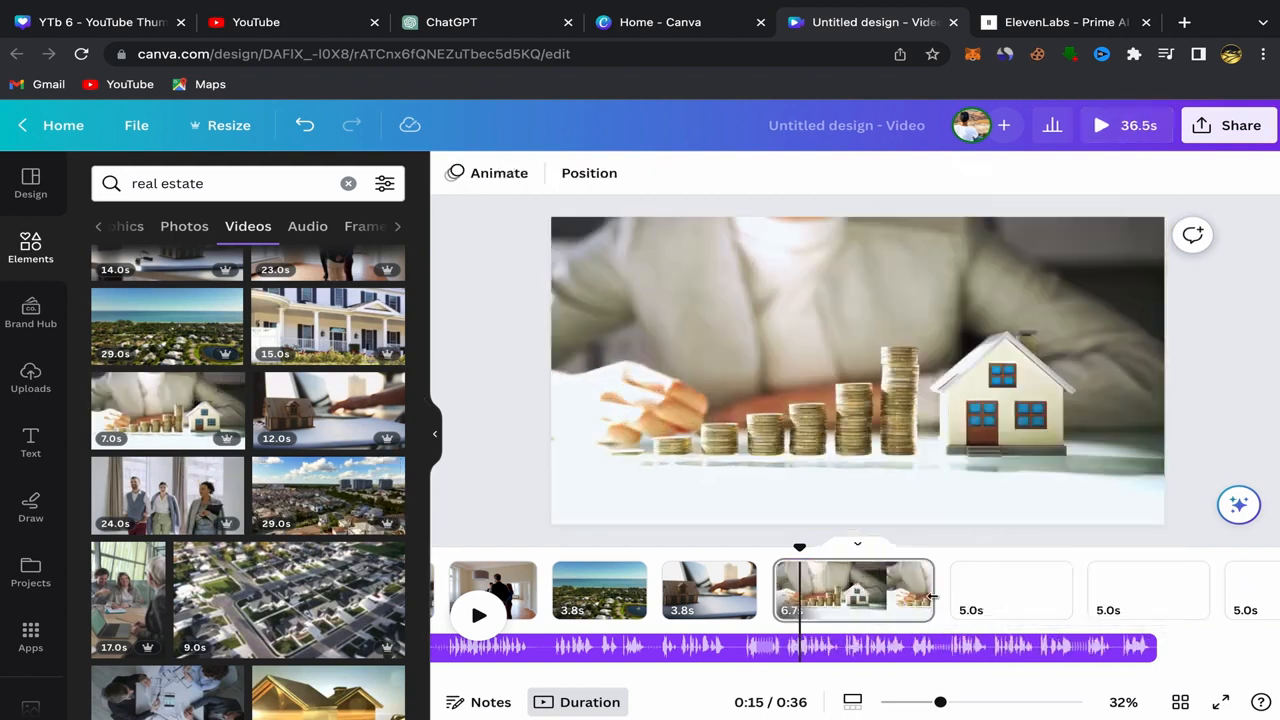
{"action": "left_click_drag", "start_coordinate": [931, 597], "coordinate": [862, 597]}
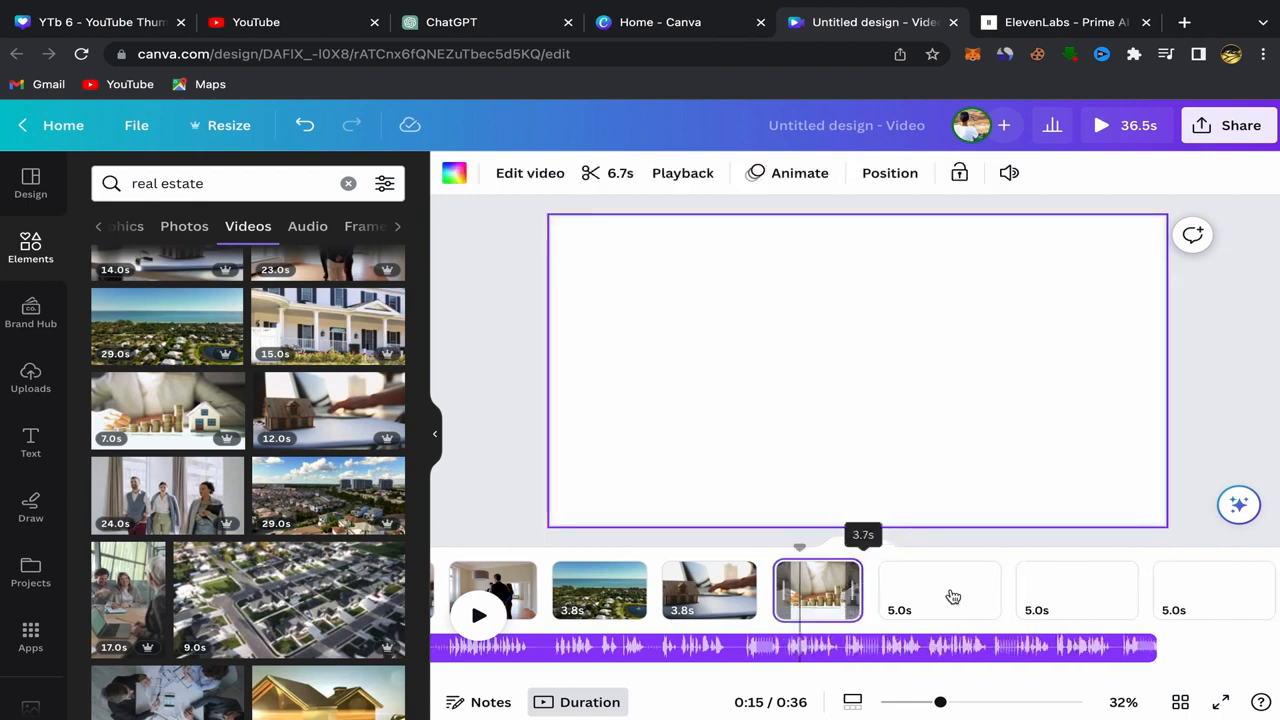
Set the 10-second clip of golden houses and keys as page 6's background and trim it to 3.4 seconds
{"action": "left_click", "coordinate": [953, 597]}
{"action": "scroll", "coordinate": [260, 462], "scroll_direction": "down", "scroll_amount": 2}
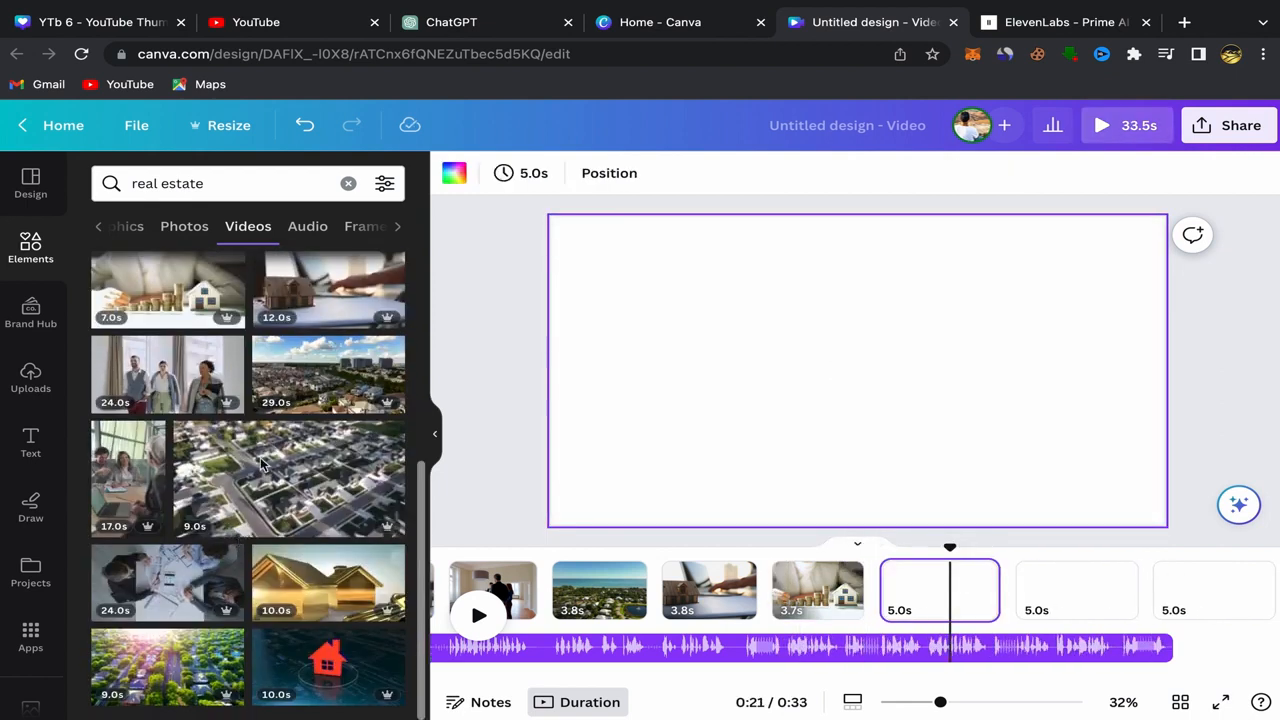
{"action": "scroll", "coordinate": [183, 362], "scroll_direction": "down", "scroll_amount": 3}
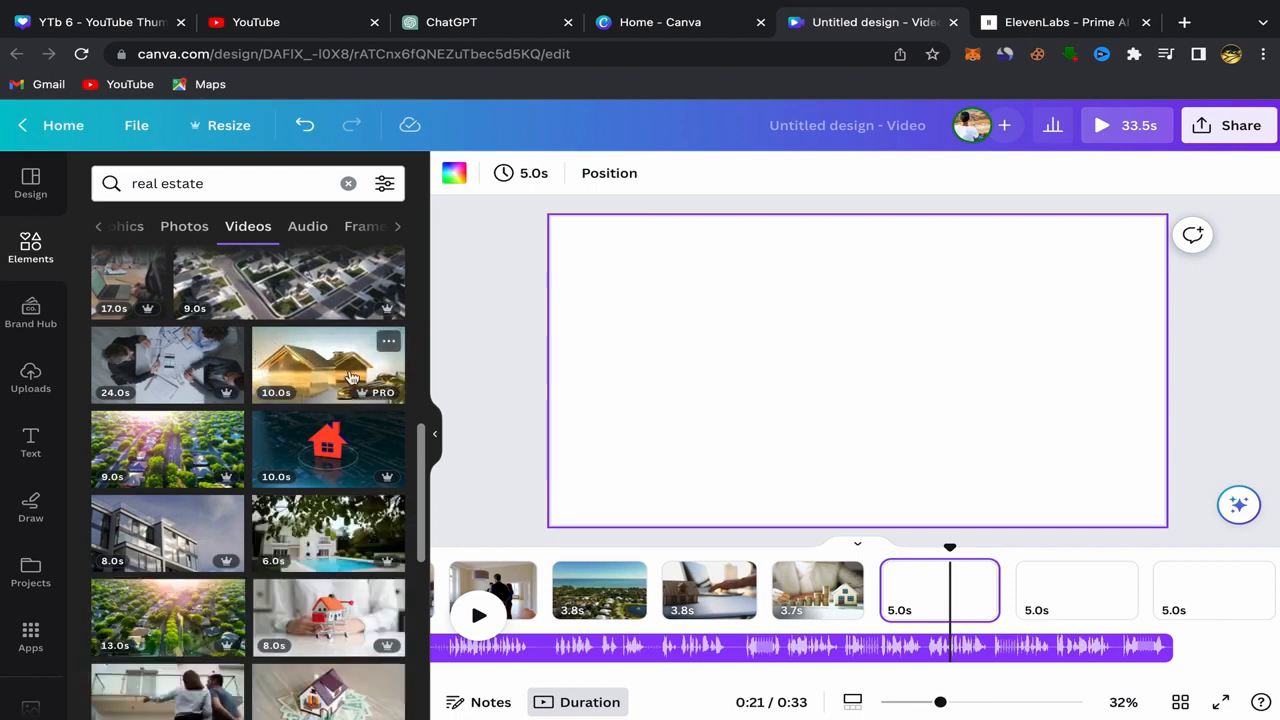
{"action": "left_click", "coordinate": [350, 377]}
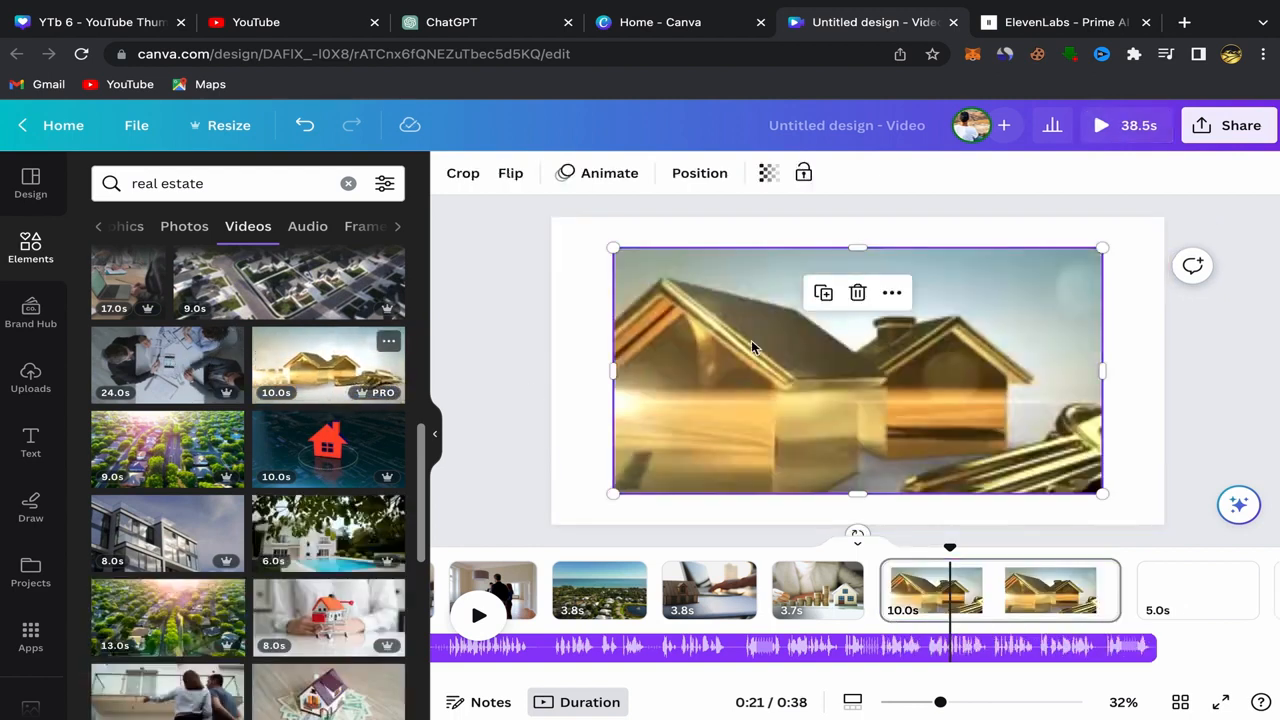
{"action": "left_click", "coordinate": [892, 292]}
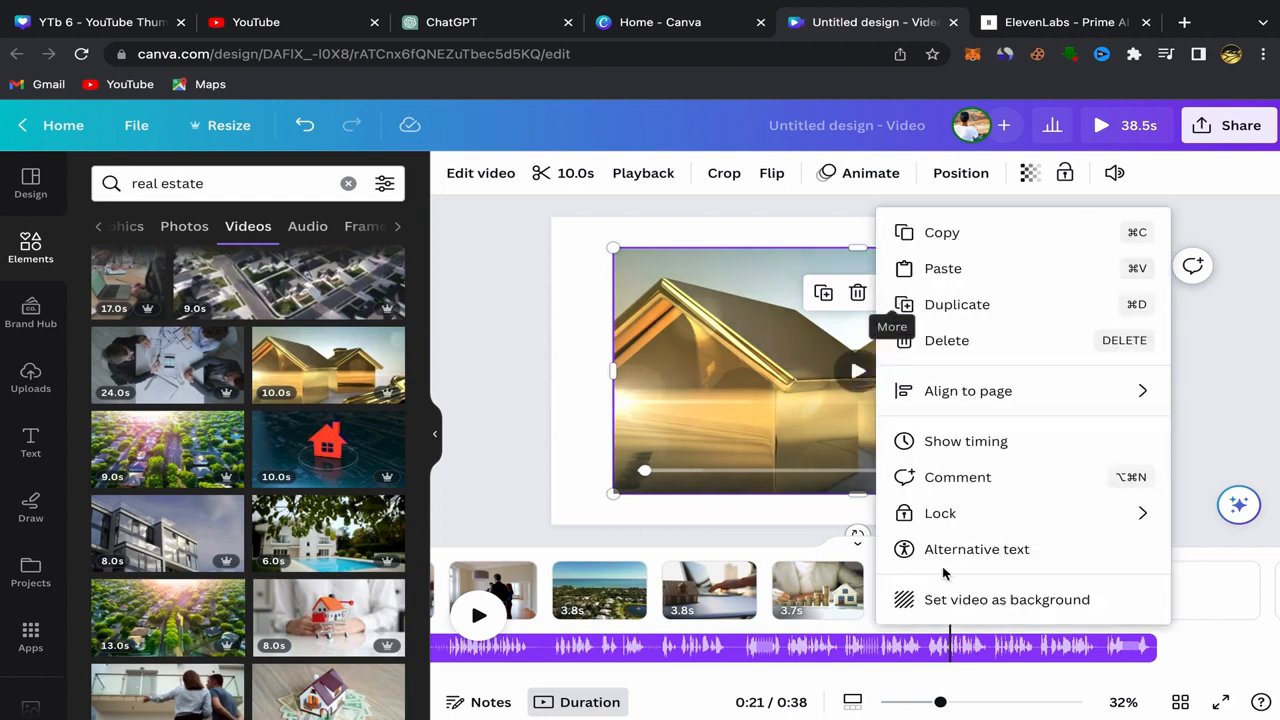
{"action": "left_click", "coordinate": [930, 602]}
{"action": "left_click_drag", "start_coordinate": [1106, 598], "coordinate": [1122, 600]}
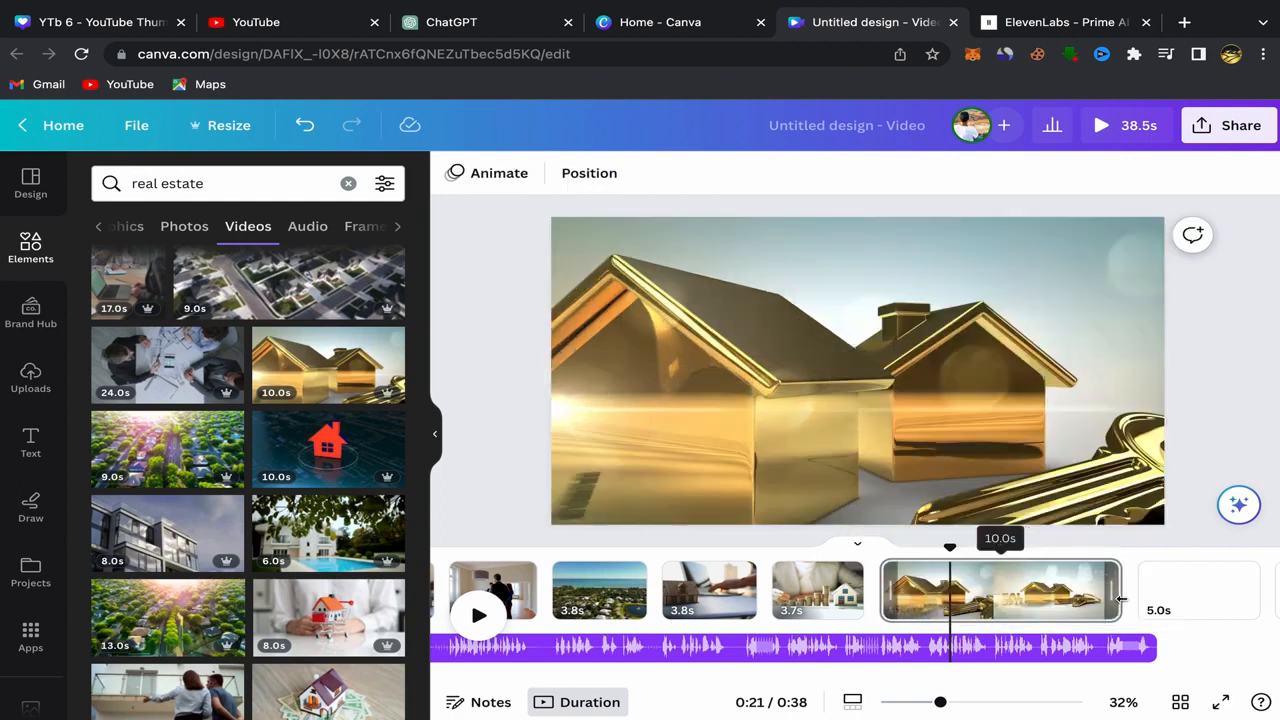
{"action": "left_click_drag", "start_coordinate": [980, 586], "coordinate": [944, 588]}
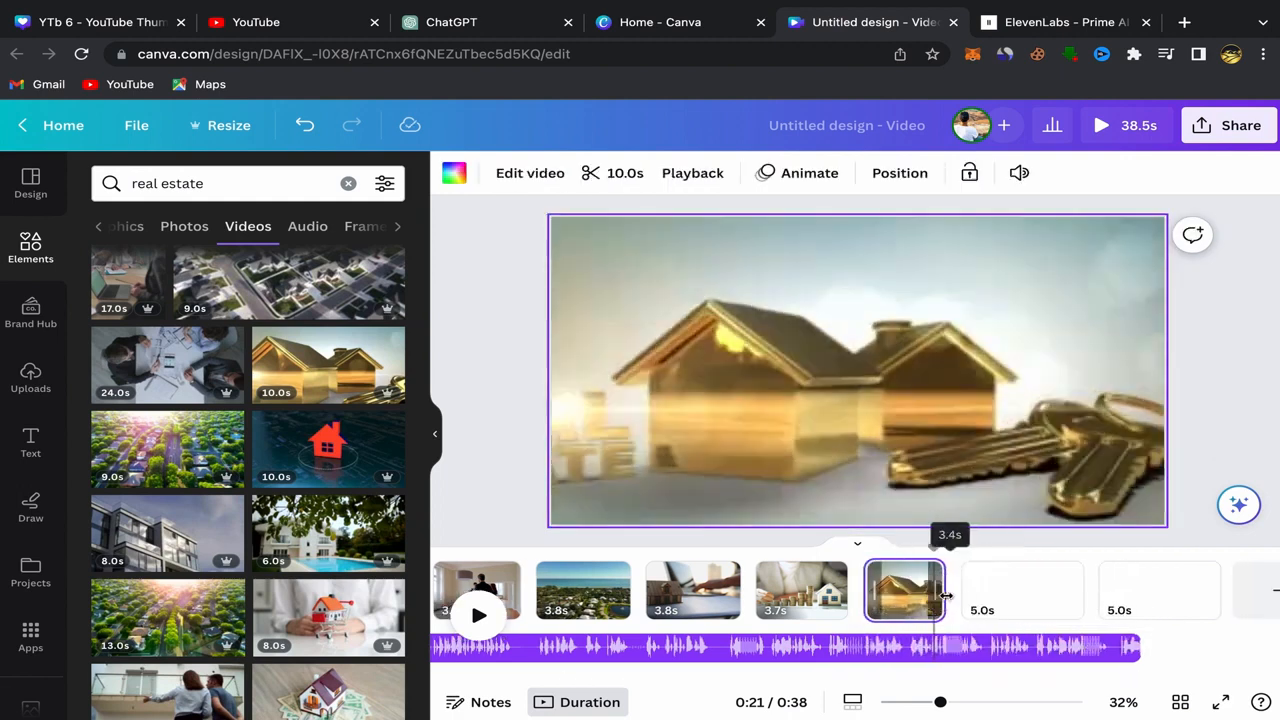
Set the 9-second aerial clip of the sunlit, tree-lined neighbourhood as page 7's background and trim it to 3.8 seconds
{"action": "left_click", "coordinate": [996, 590]}
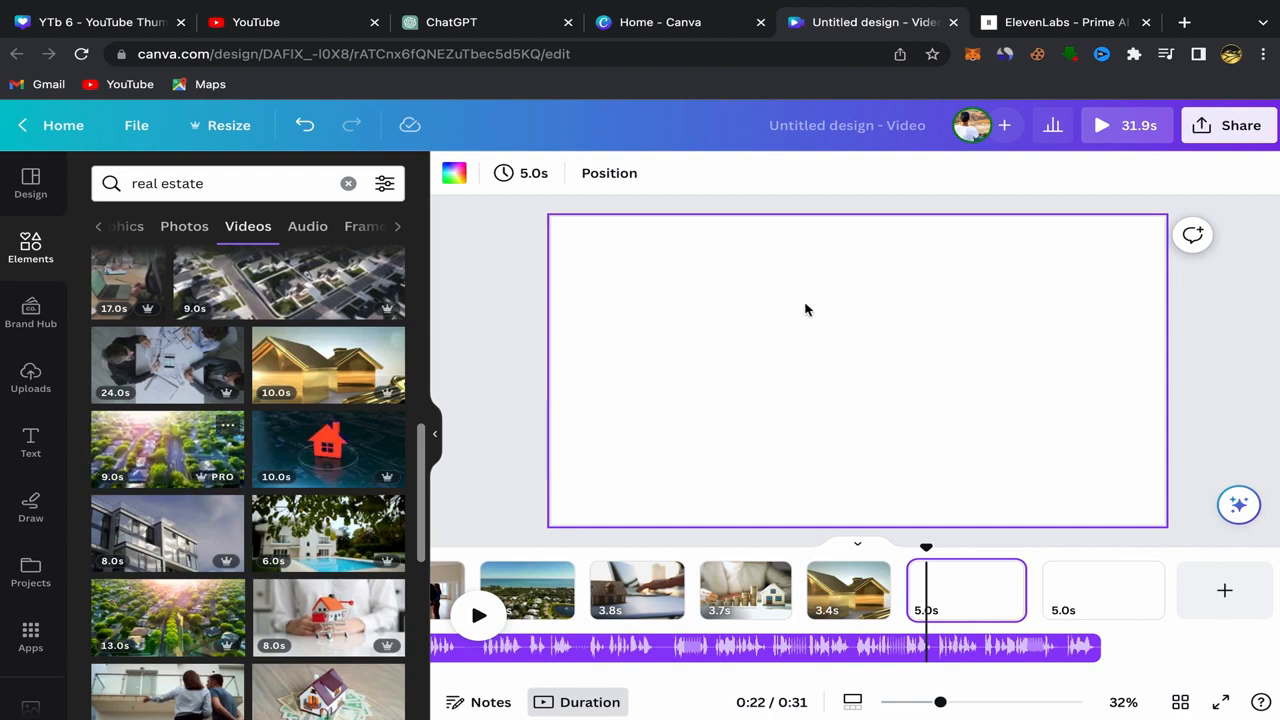
{"action": "left_click_drag", "start_coordinate": [805, 310], "coordinate": [930, 300]}
{"action": "left_click", "coordinate": [891, 294]}
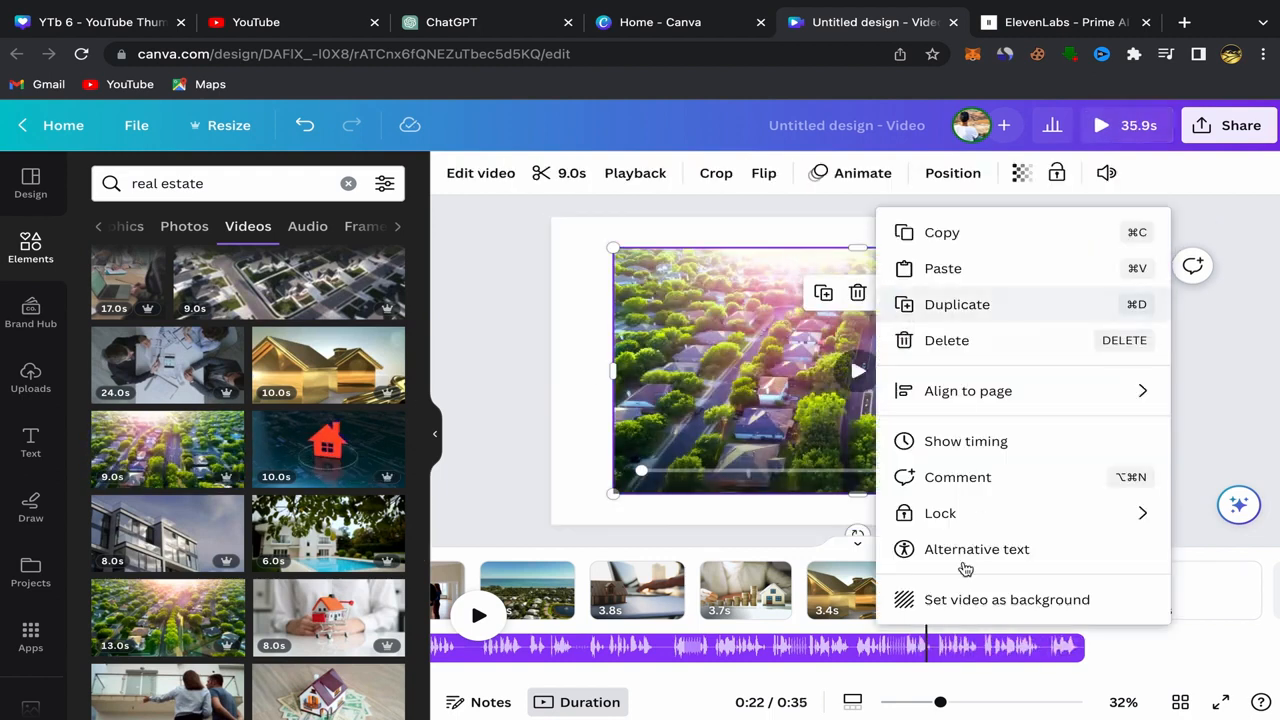
{"action": "left_click", "coordinate": [932, 599]}
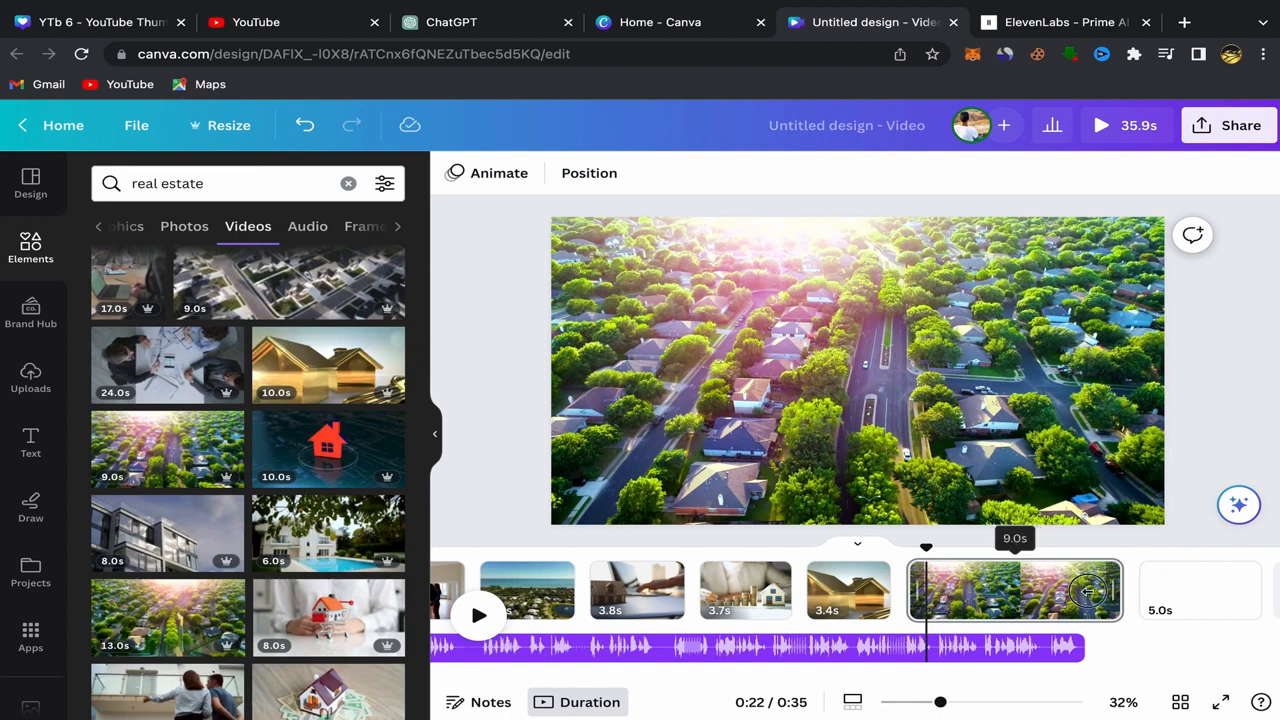
{"action": "left_click_drag", "start_coordinate": [1086, 591], "coordinate": [984, 592]}
Set the 19-second clip of toy houses, a clipboard and dollar bills as page 8's background and trim it to 4.0 seconds
{"action": "left_click", "coordinate": [1094, 594]}
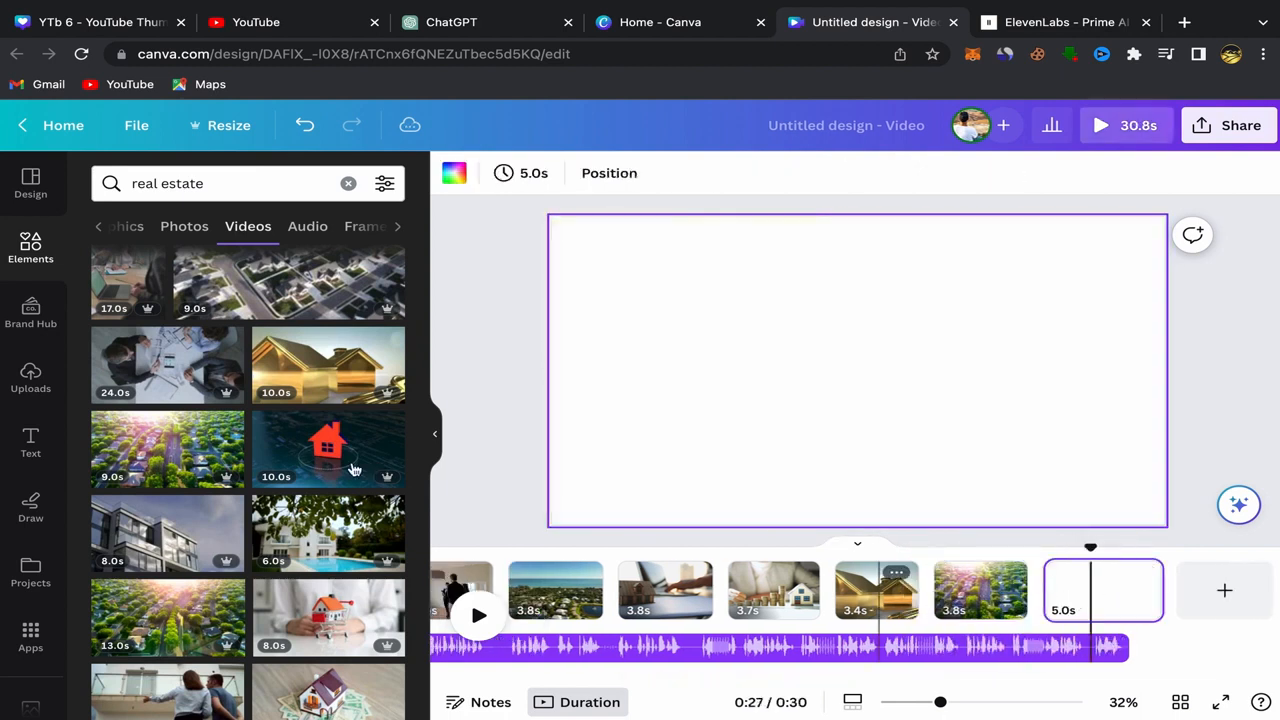
{"action": "scroll", "coordinate": [352, 470], "scroll_direction": "down", "scroll_amount": 5}
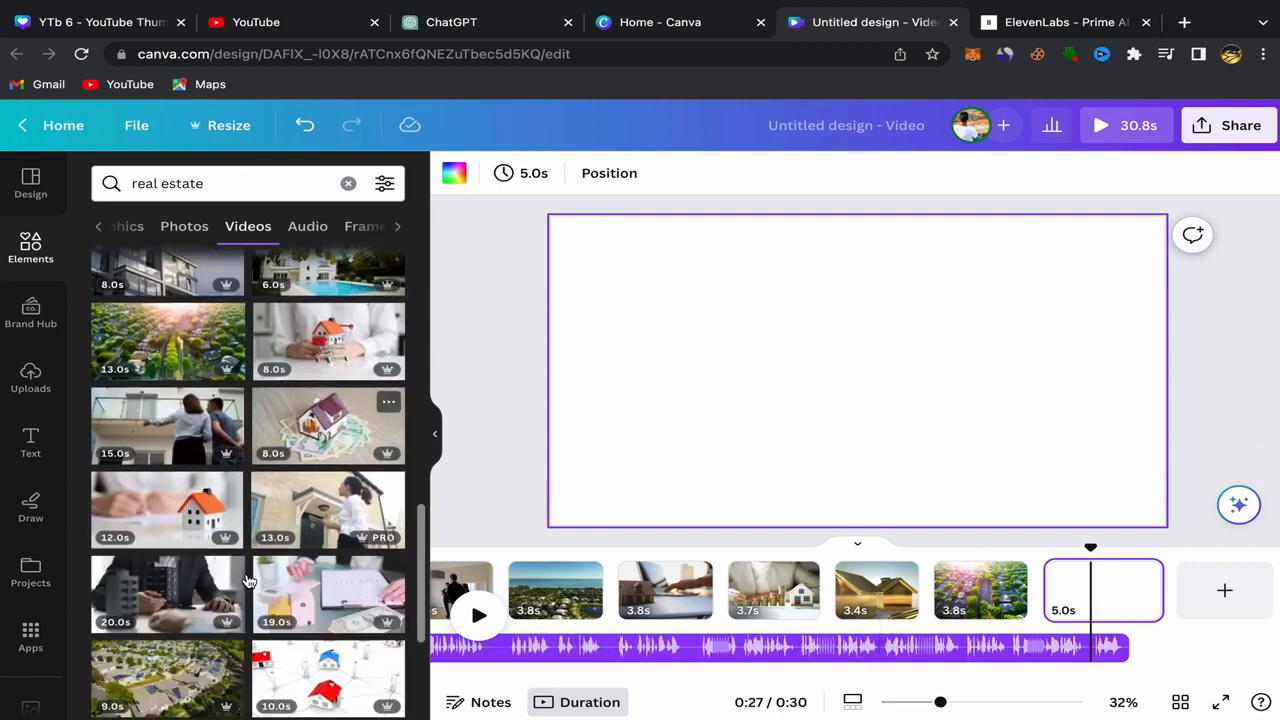
{"action": "left_click", "coordinate": [311, 608]}
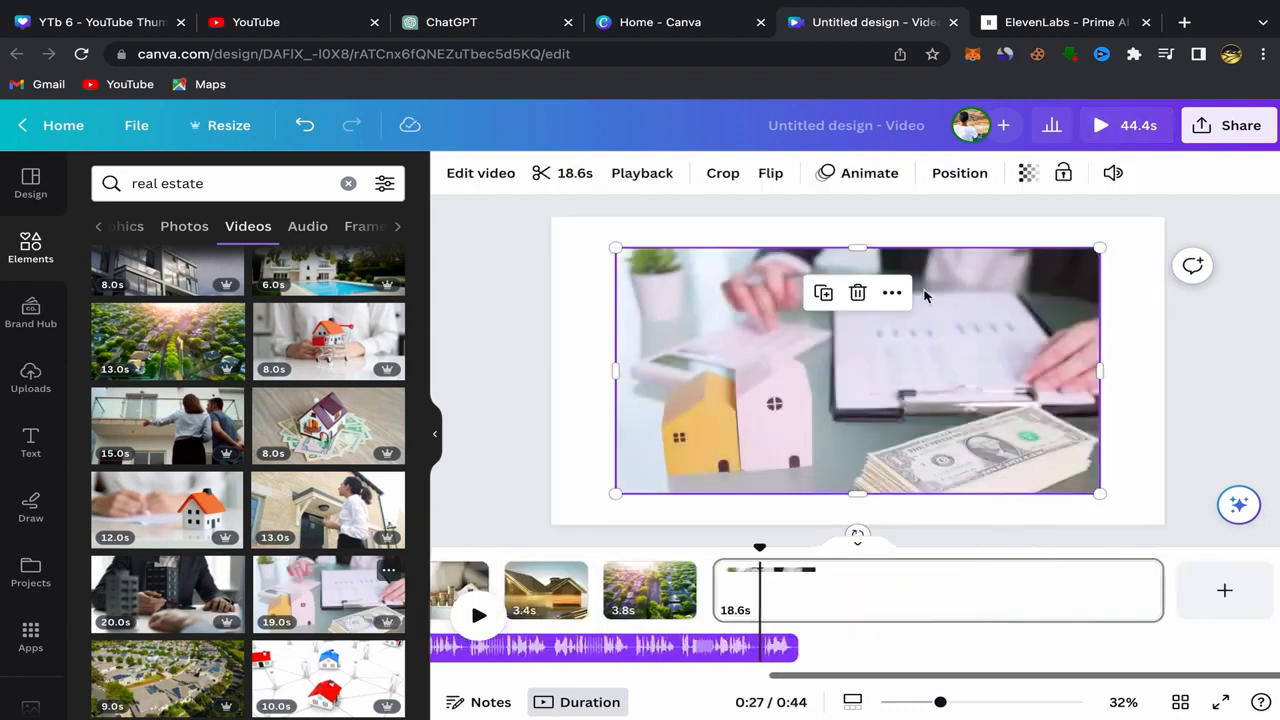
{"action": "left_click", "coordinate": [897, 292]}
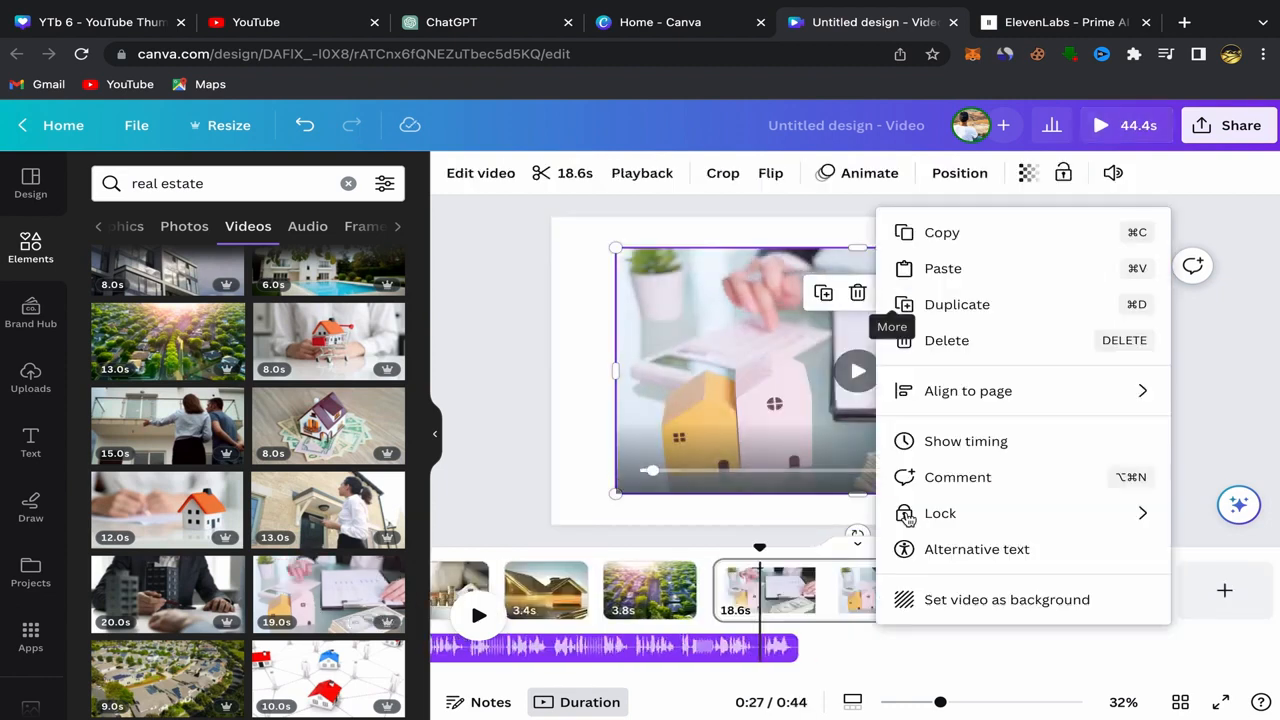
{"action": "left_click", "coordinate": [923, 600]}
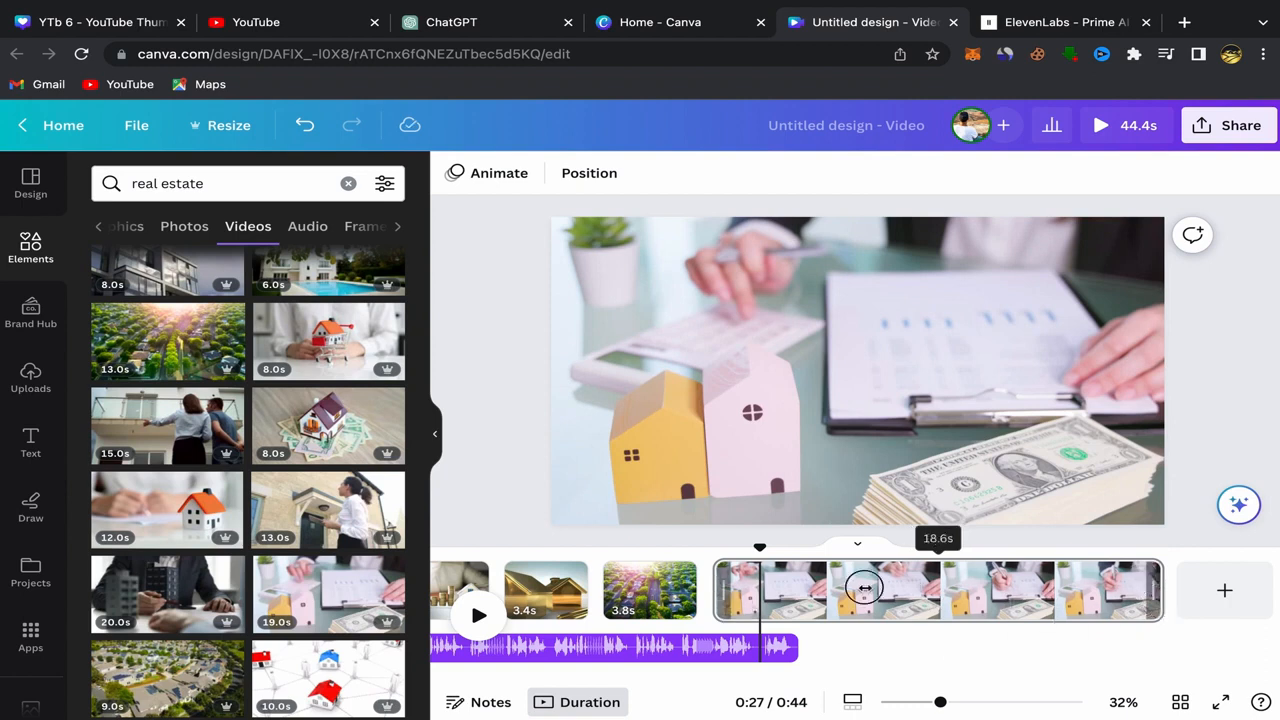
{"action": "left_click_drag", "start_coordinate": [864, 588], "coordinate": [808, 590]}
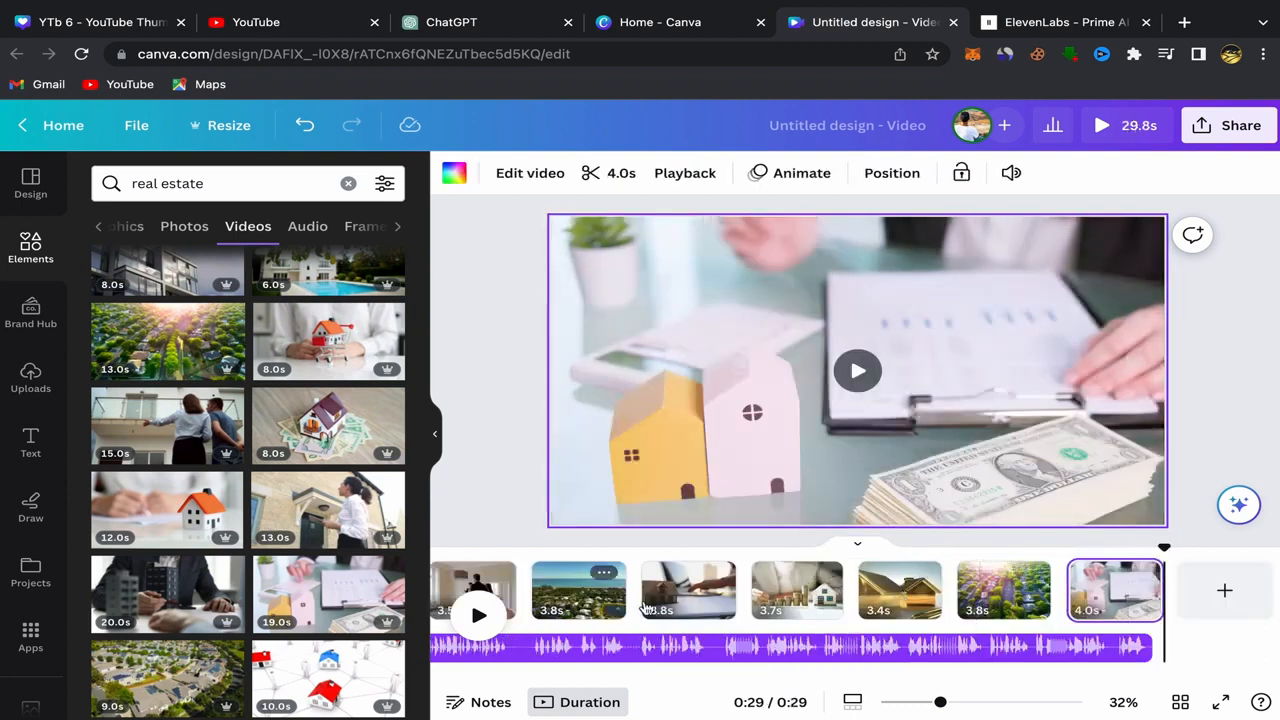
{"action": "scroll", "coordinate": [690, 590], "scroll_direction": "left", "scroll_amount": 3}
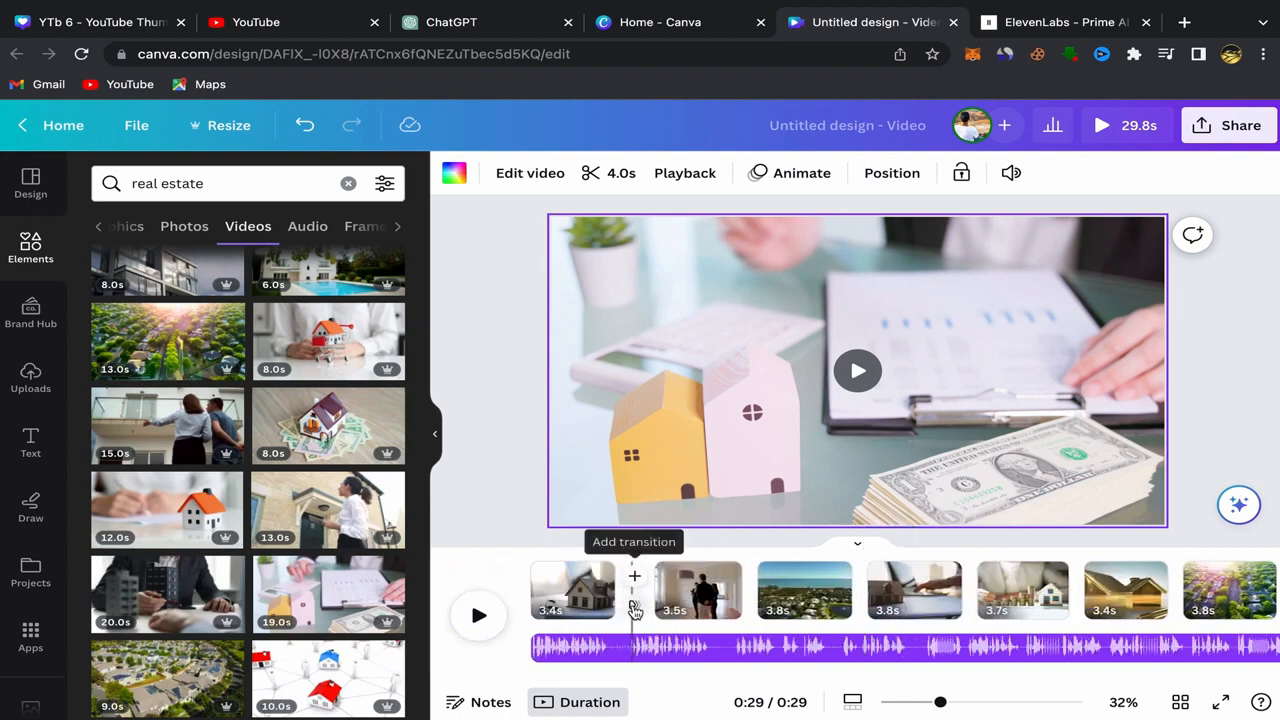
Add a 0.3-second Dissolve transition between the first two clips and apply it between all pages
{"action": "left_click", "coordinate": [634, 580]}
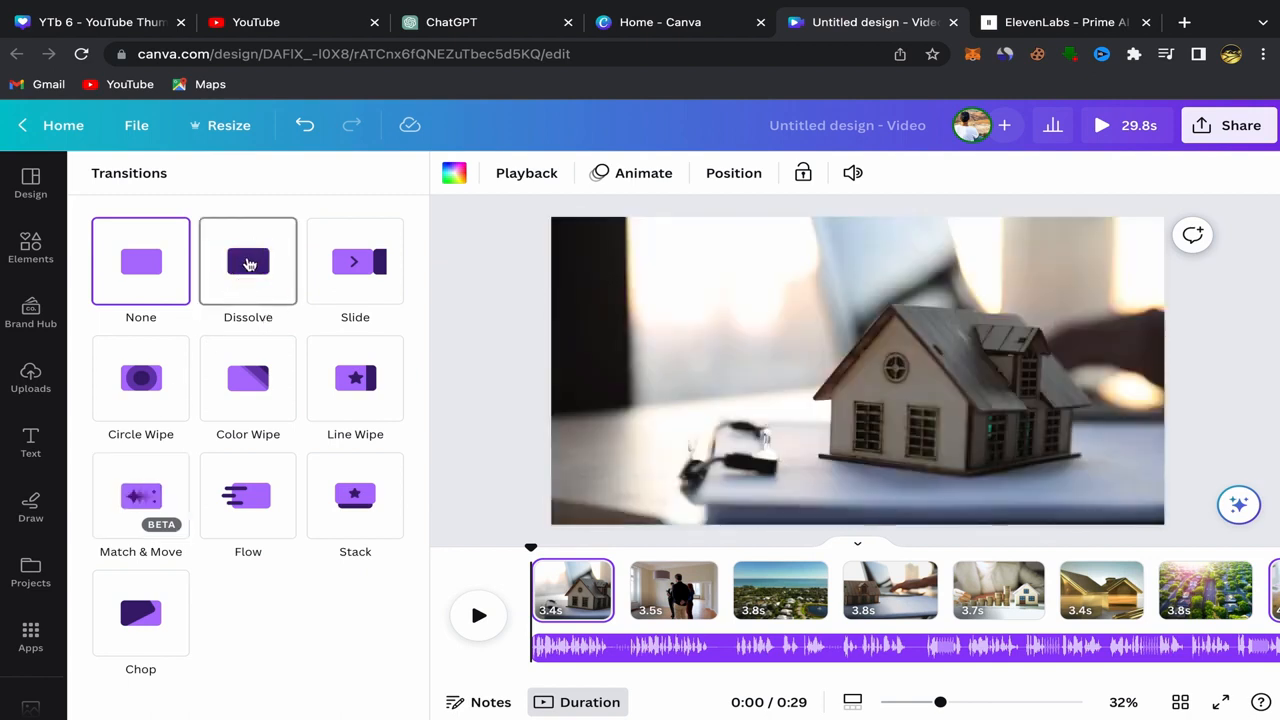
{"action": "left_click", "coordinate": [250, 264]}
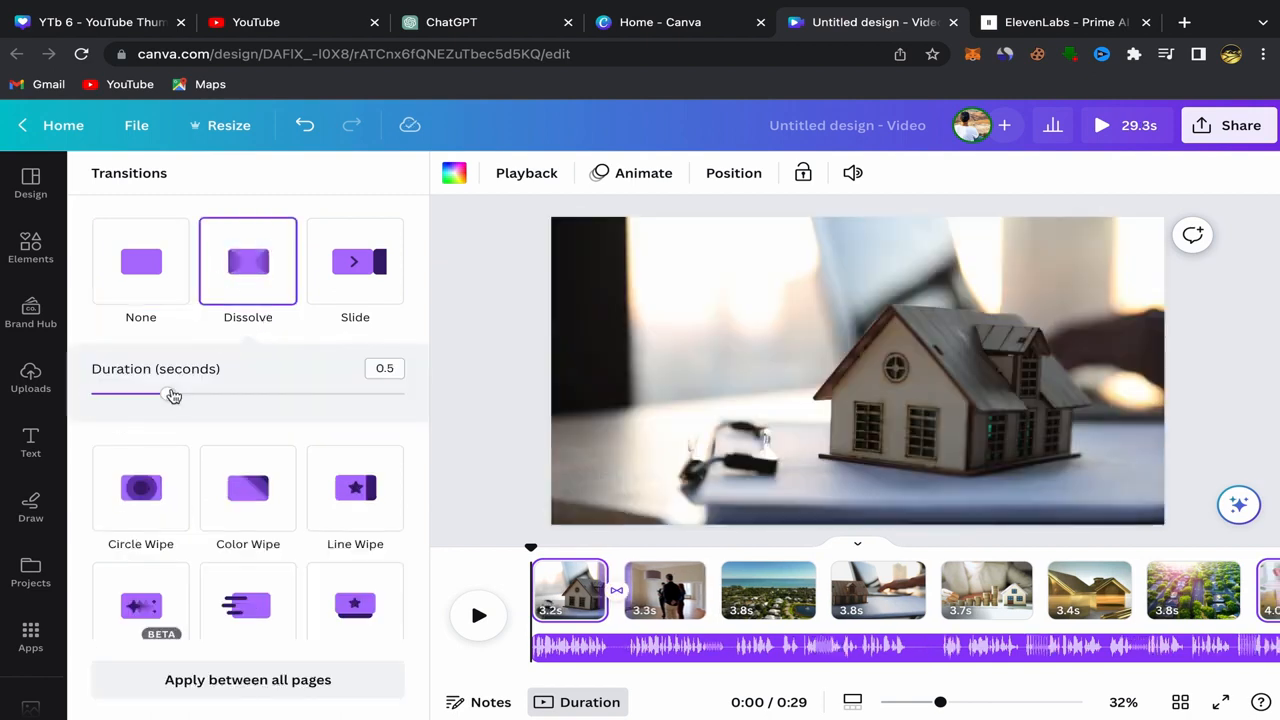
{"action": "left_click_drag", "start_coordinate": [133, 394], "coordinate": [134, 396]}
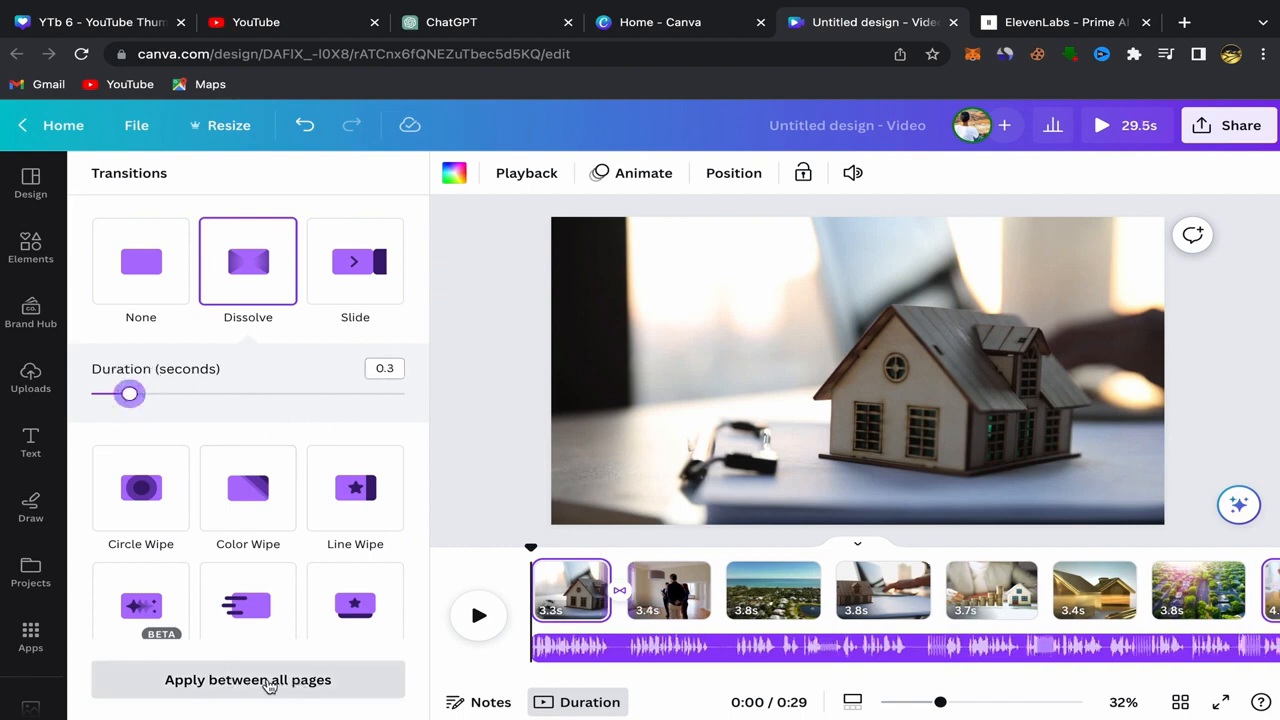
{"action": "left_click", "coordinate": [228, 690]}
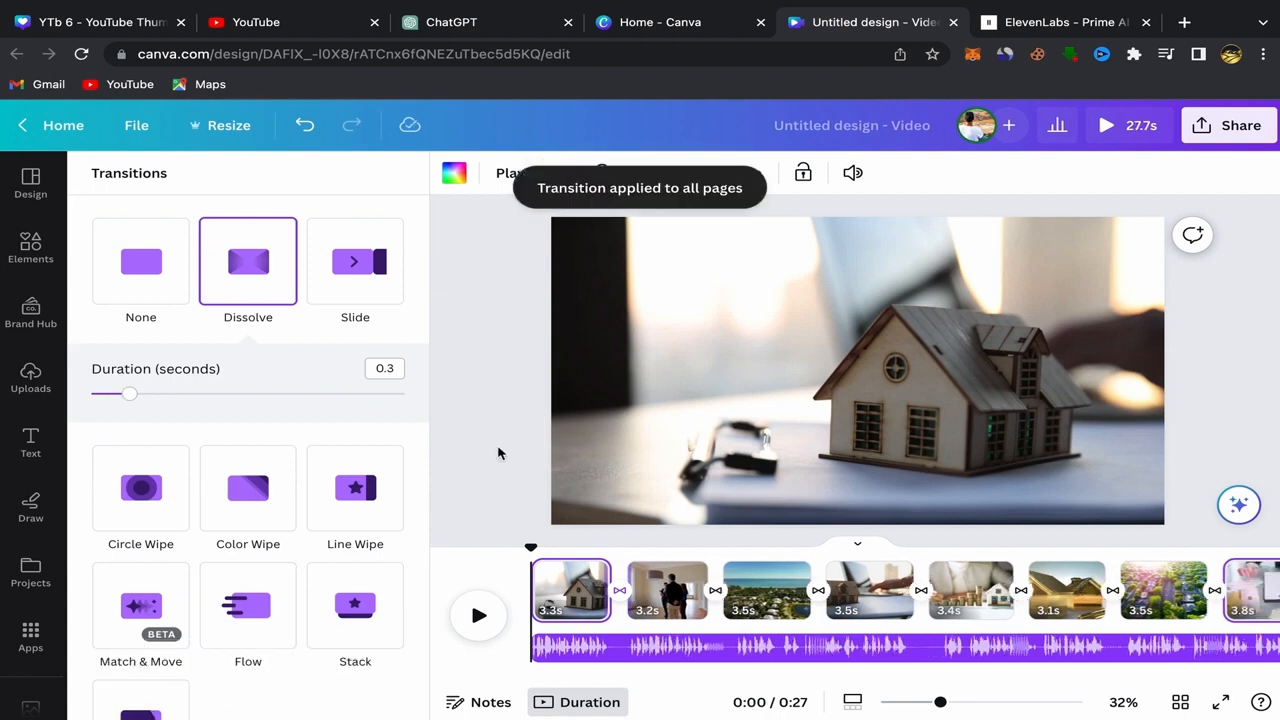
{"action": "left_click", "coordinate": [498, 455]}
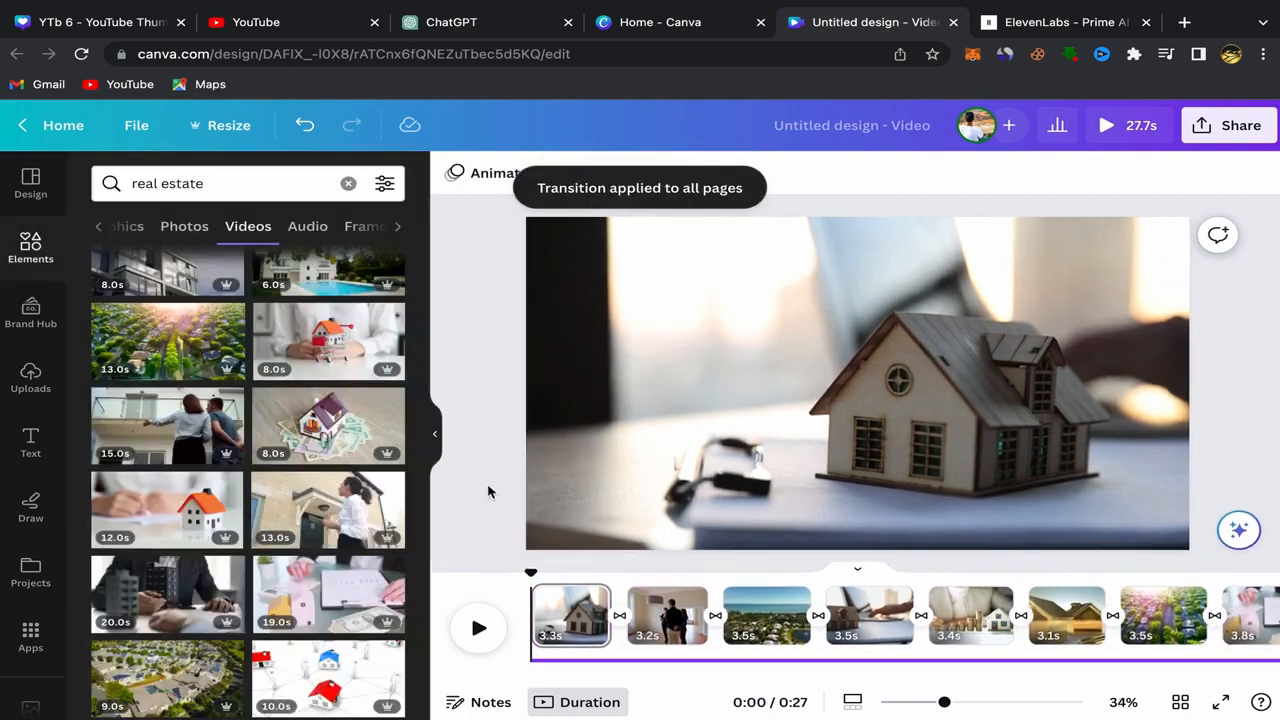
Enlarge the video preview to 38% and play the video from the beginning to check the clips, transitions and voiceover
{"action": "left_click", "coordinate": [439, 437]}
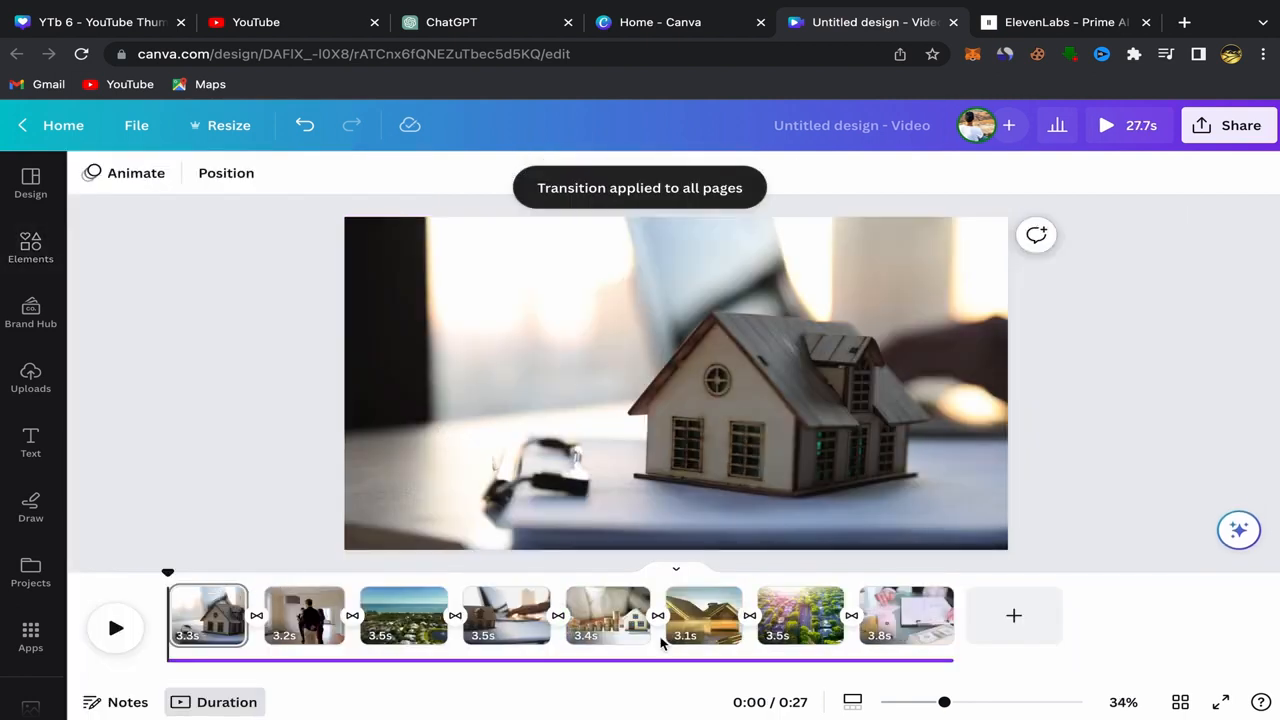
{"action": "left_click_drag", "start_coordinate": [945, 702], "coordinate": [952, 706]}
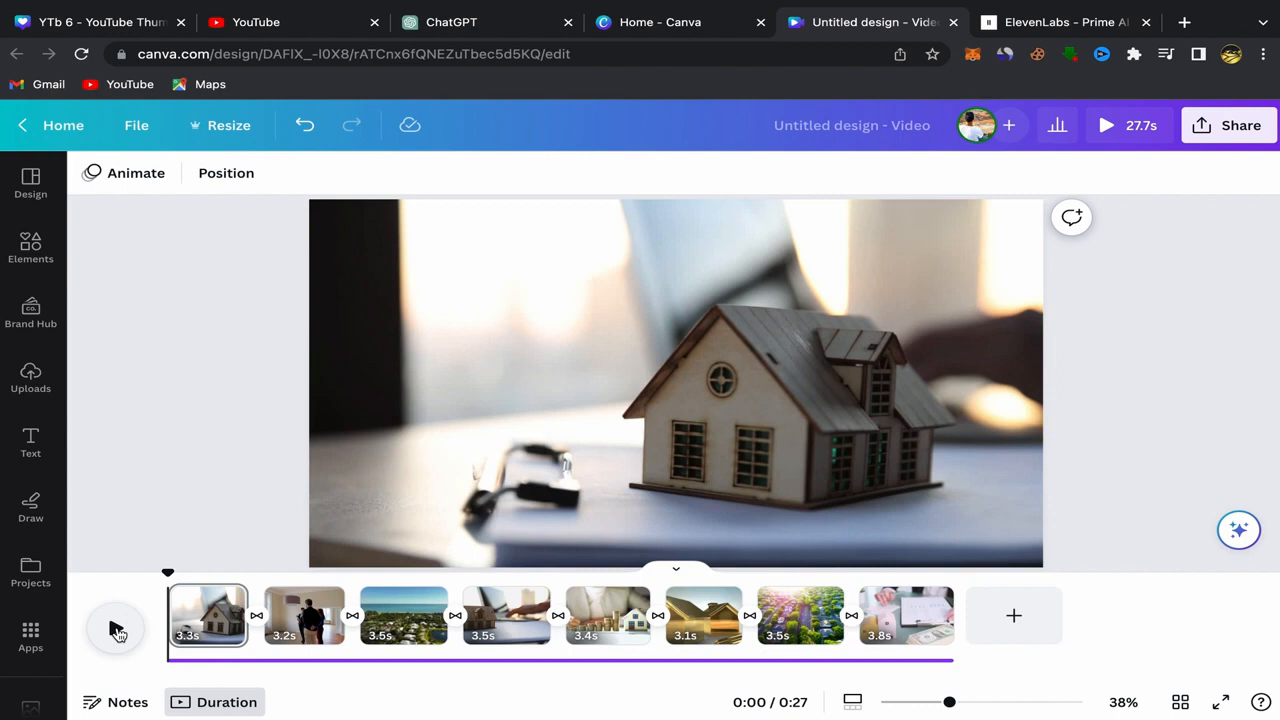
{"action": "left_click", "coordinate": [116, 630]}
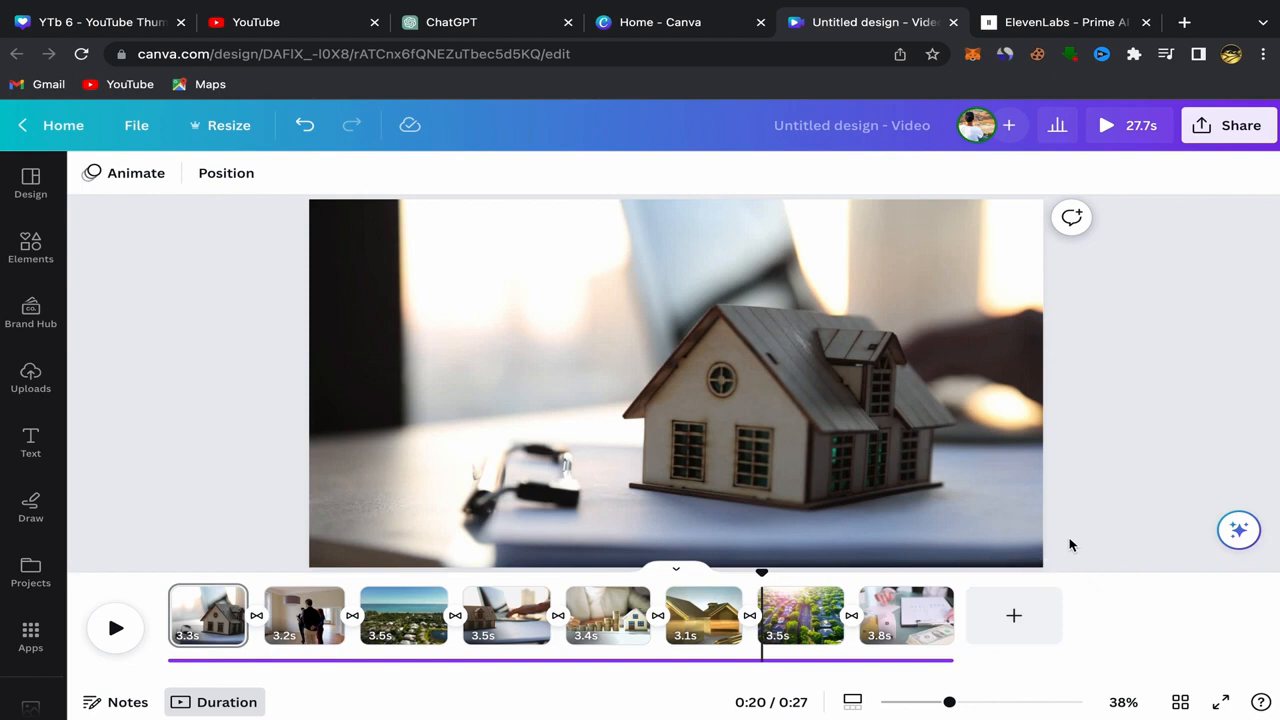
Look at the design's sharing and download options, leaving them without exporting anything
{"action": "left_click", "coordinate": [1234, 126]}
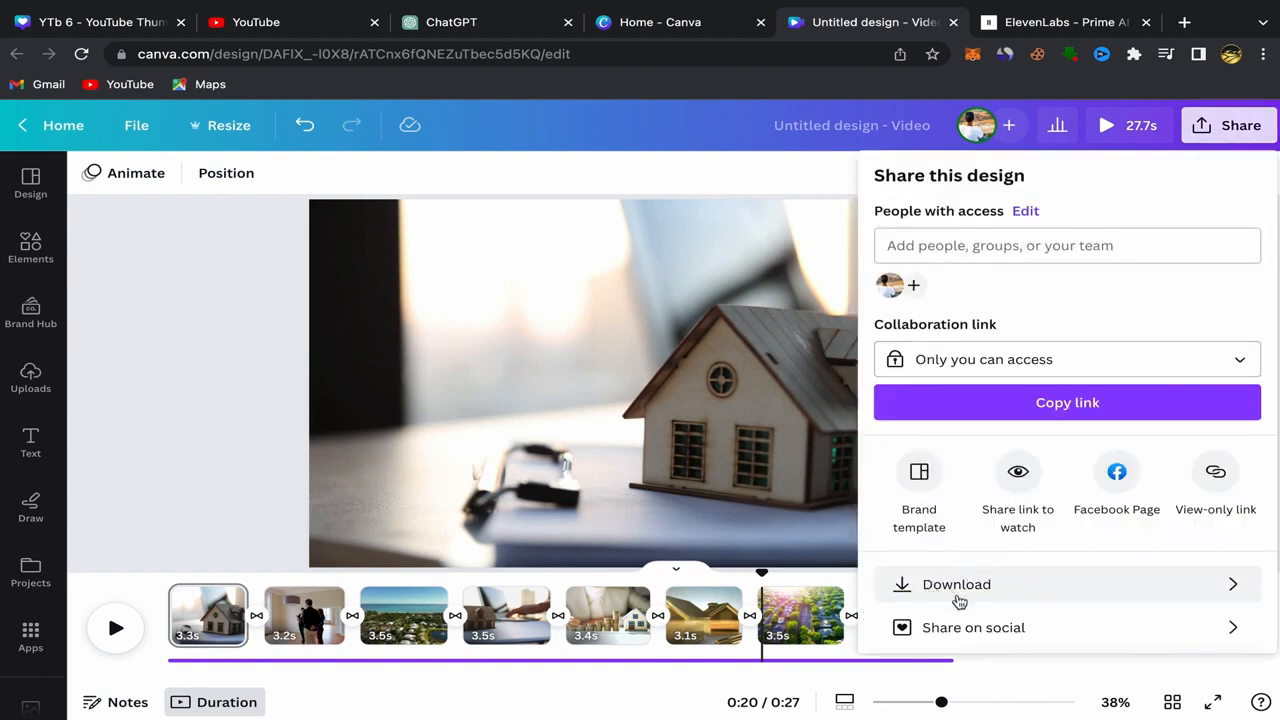
{"action": "left_click", "coordinate": [229, 425]}
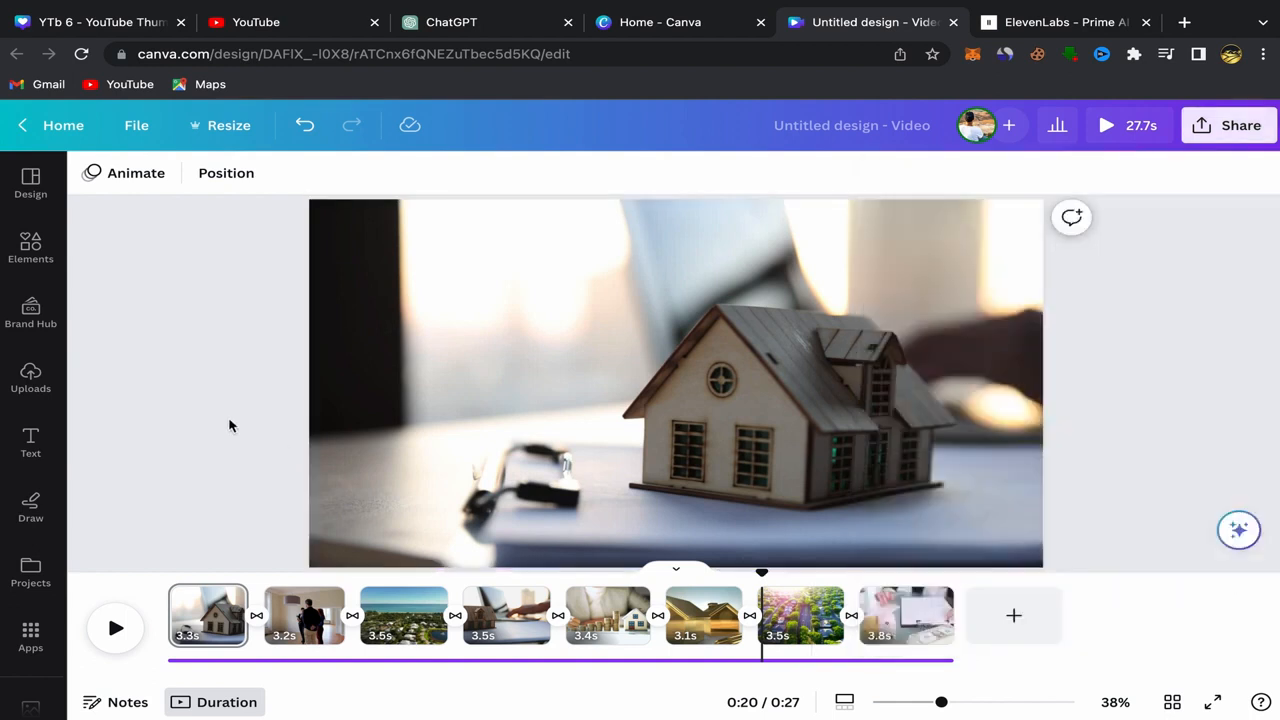